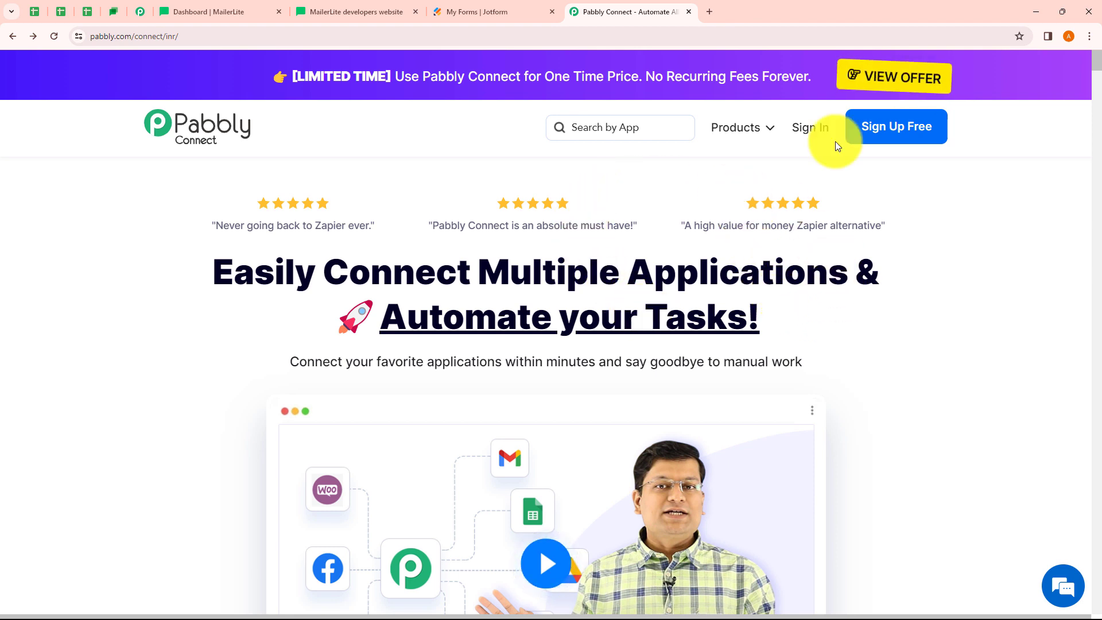
Sign in to Pabbly and open Pabbly Connect's dashboard to start a new workflow
{"action": "left_click", "coordinate": [806, 137]}
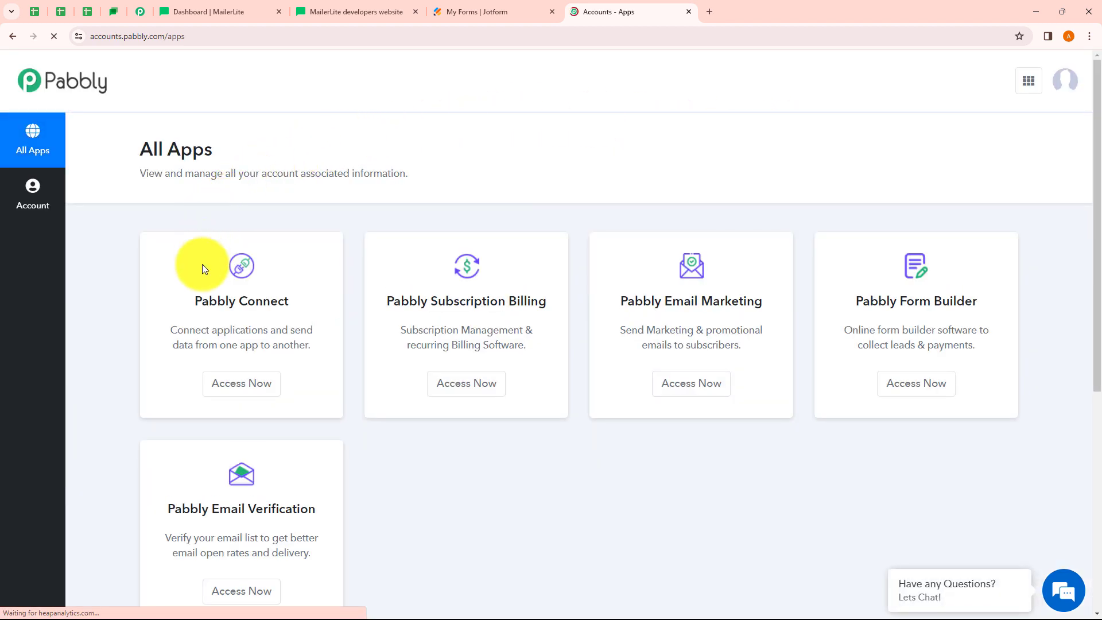
{"action": "left_click", "coordinate": [228, 389]}
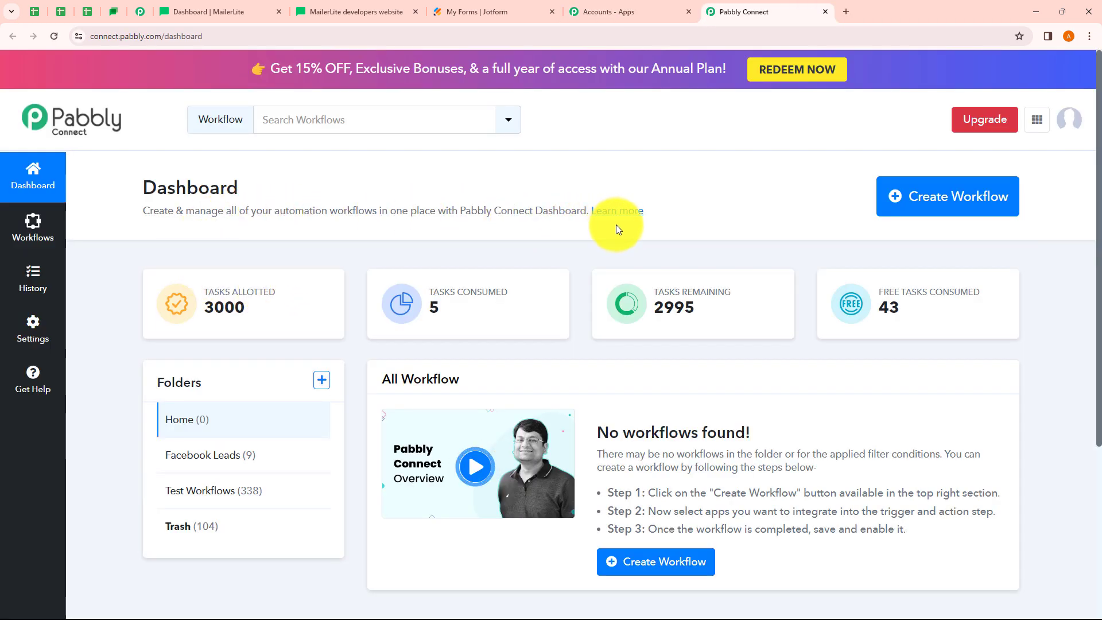
{"action": "left_click", "coordinate": [954, 207]}
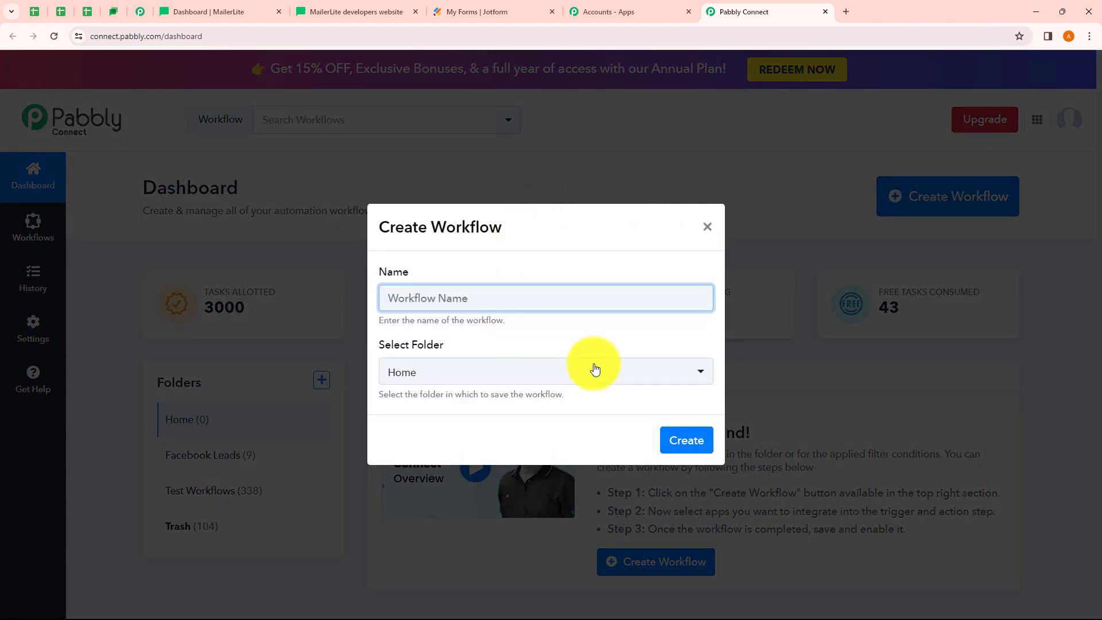
Look over the Create Workflow and new folder forms, then reopen Create Workflow with folder Home
{"action": "left_click_drag", "start_coordinate": [397, 320], "coordinate": [512, 322]}
{"action": "left_click", "coordinate": [535, 322]}
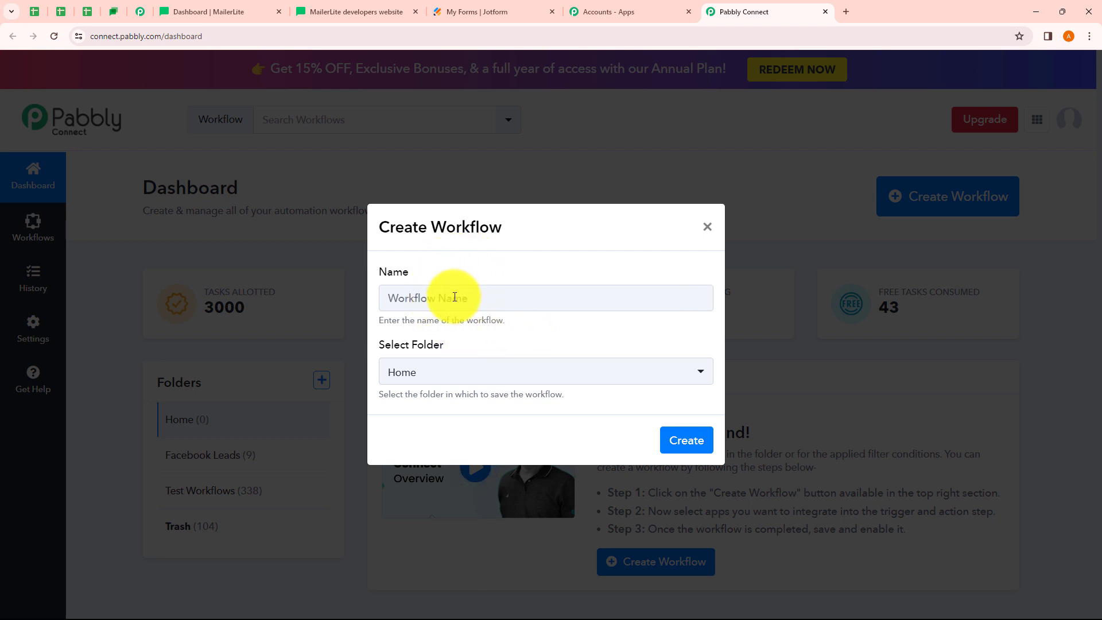
{"action": "left_click", "coordinate": [482, 376]}
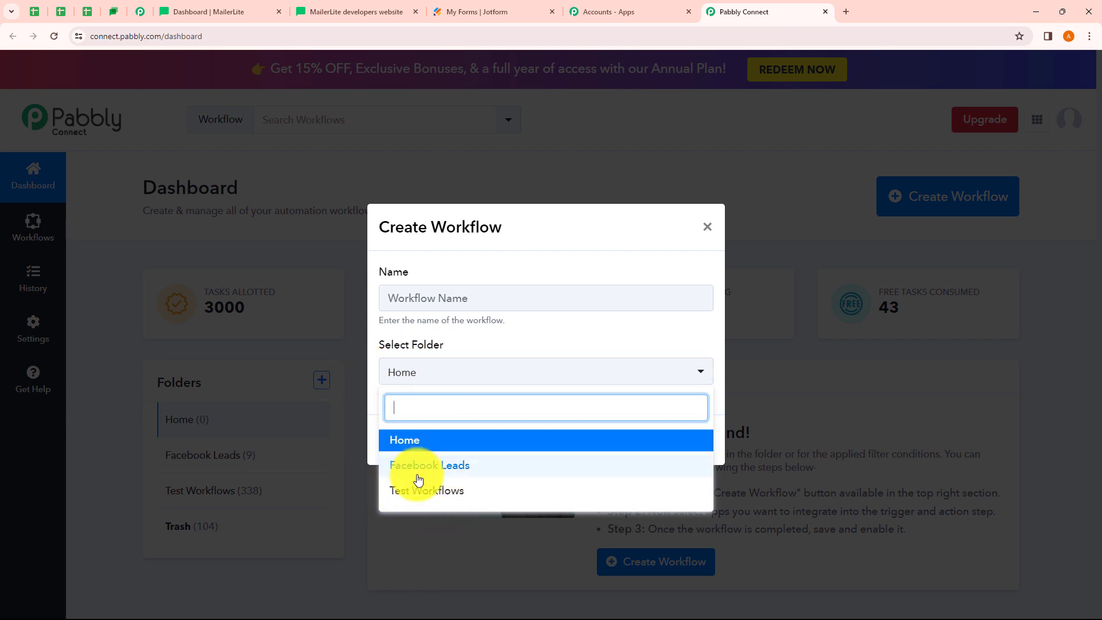
{"action": "left_click", "coordinate": [508, 333]}
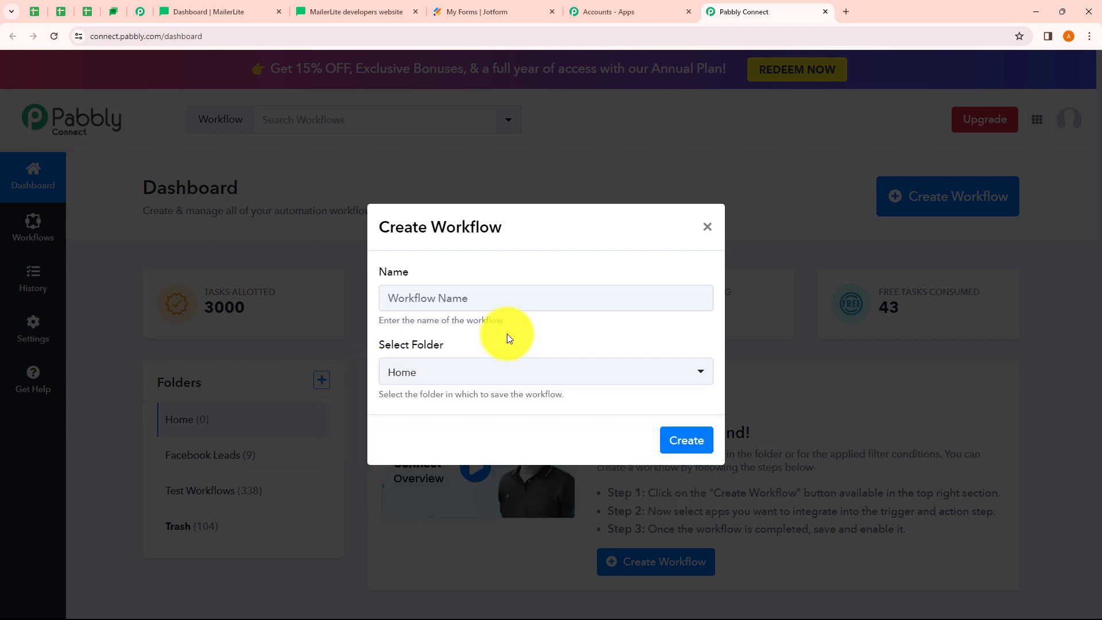
{"action": "left_click", "coordinate": [707, 227]}
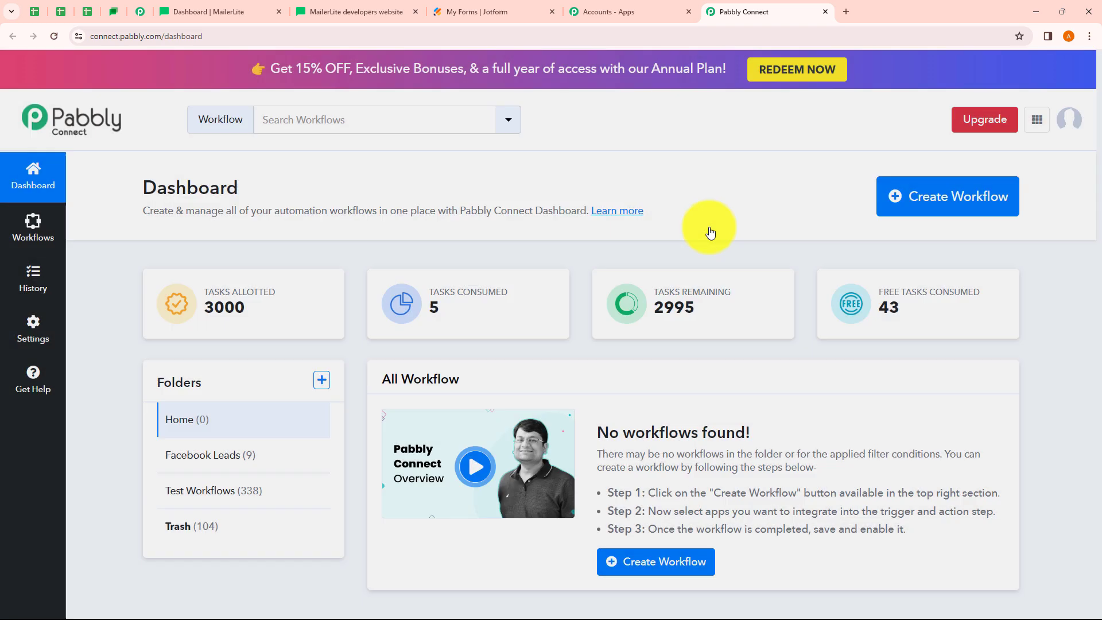
{"action": "left_click", "coordinate": [321, 381]}
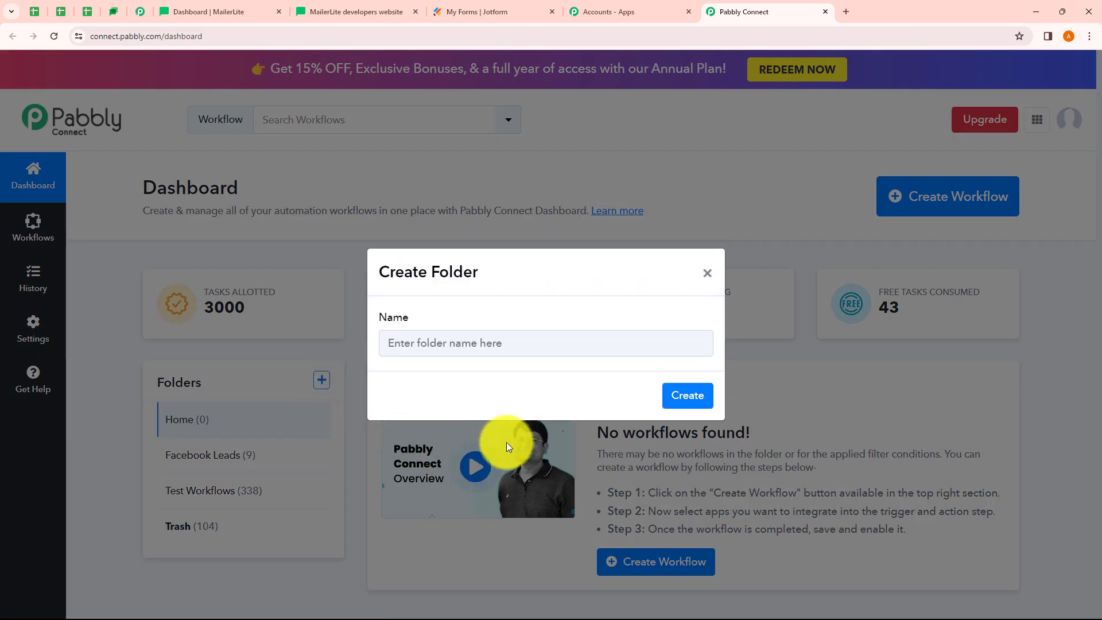
{"action": "left_click", "coordinate": [707, 273]}
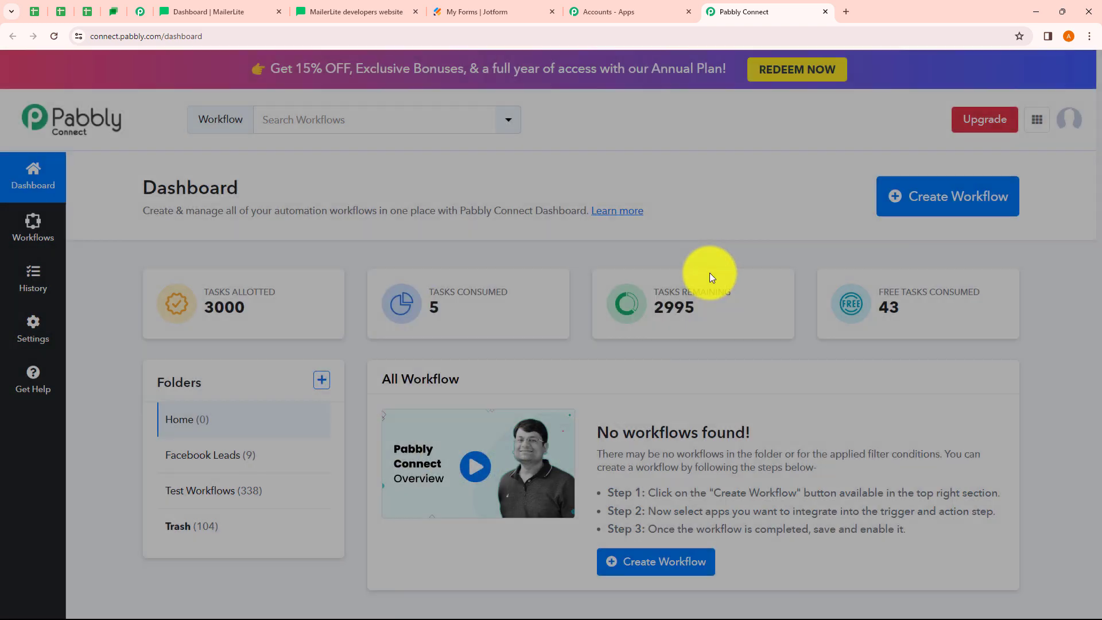
{"action": "left_click", "coordinate": [944, 198]}
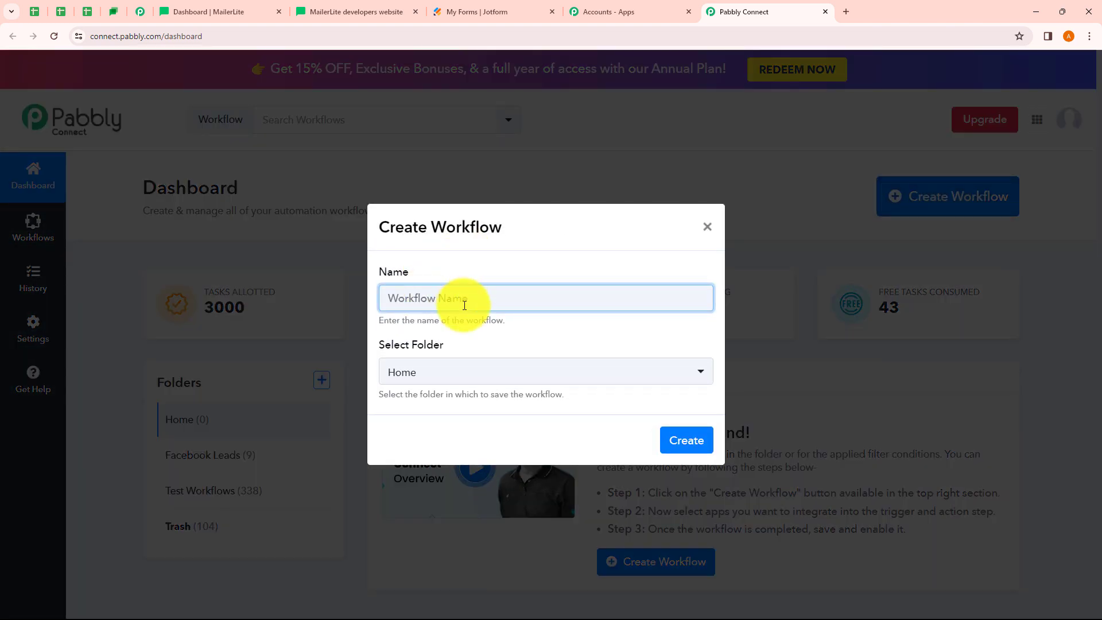
Create the workflow 'Send Webhook Response to Other Application Using API by Pabbly' in the Test Workflows folder
{"action": "type", "text": "Send Webhook Response to Other Application Using API by Pabbly"}
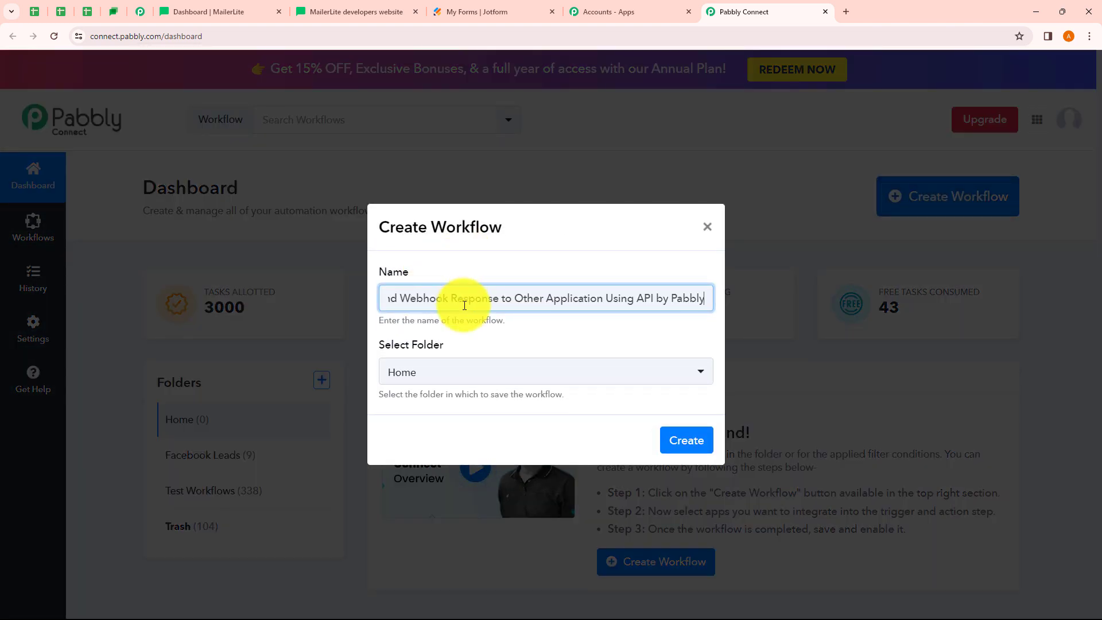
{"action": "left_click_drag", "start_coordinate": [442, 293], "coordinate": [704, 297]}
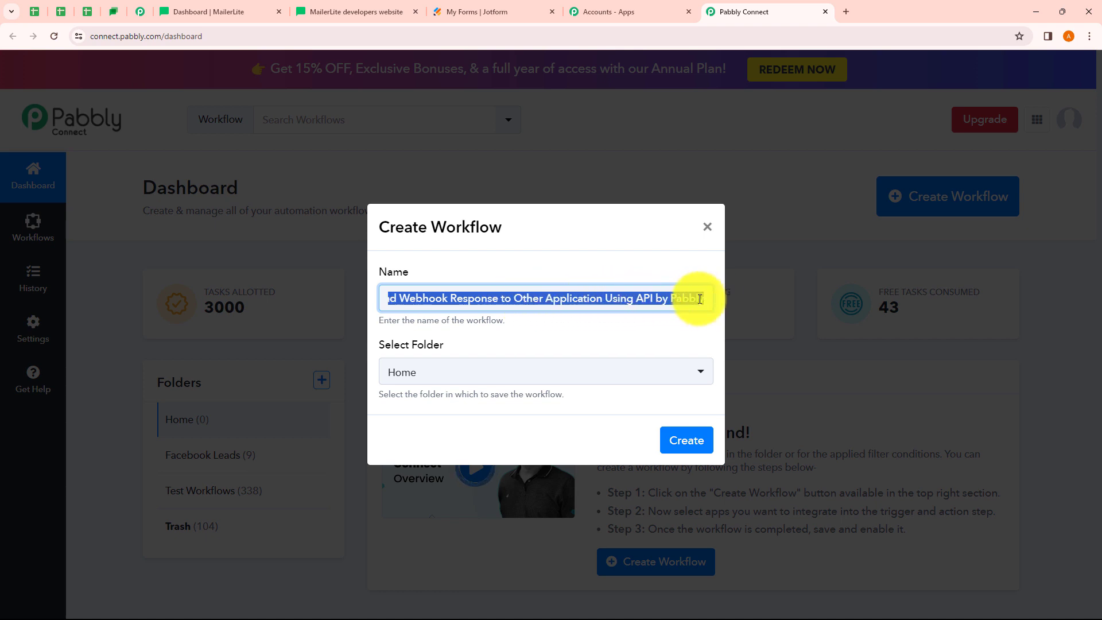
{"action": "left_click", "coordinate": [588, 347]}
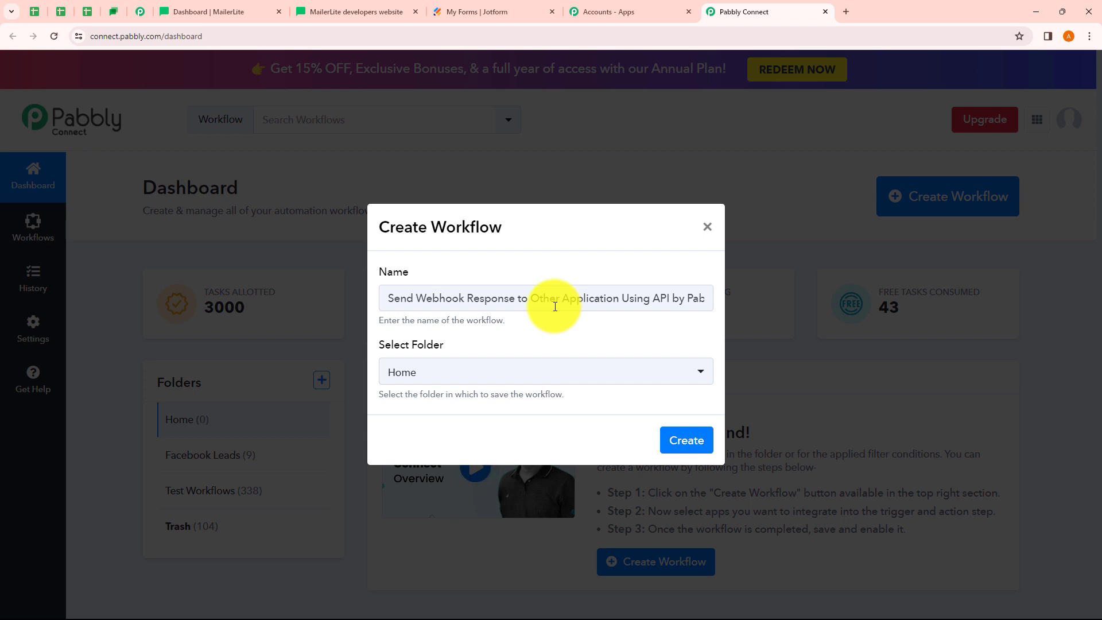
{"action": "left_click", "coordinate": [465, 376]}
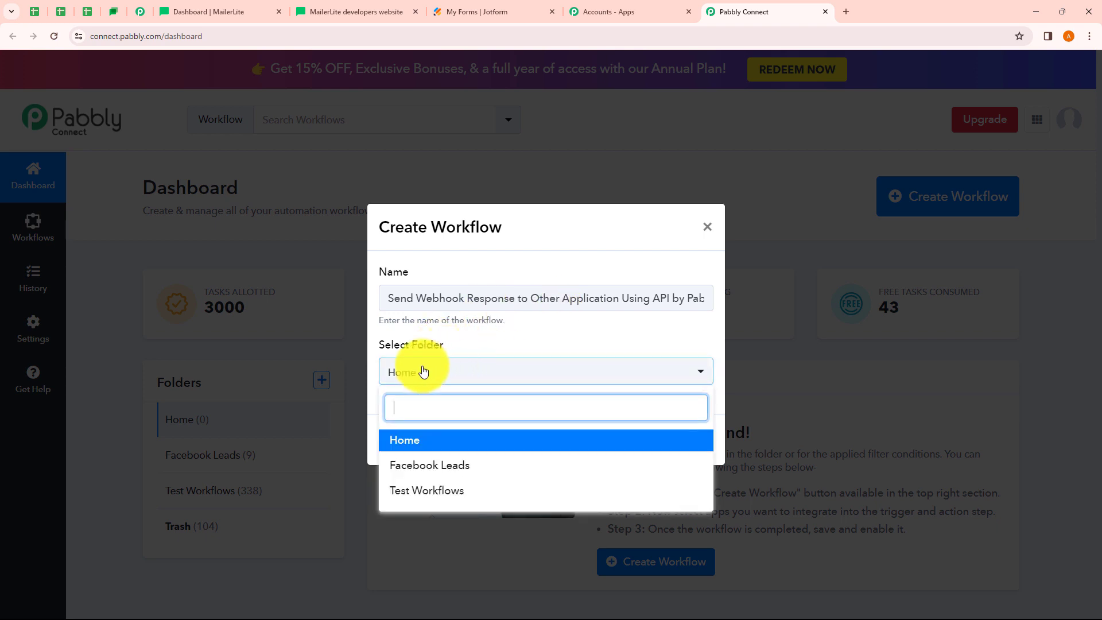
{"action": "left_click", "coordinate": [436, 492]}
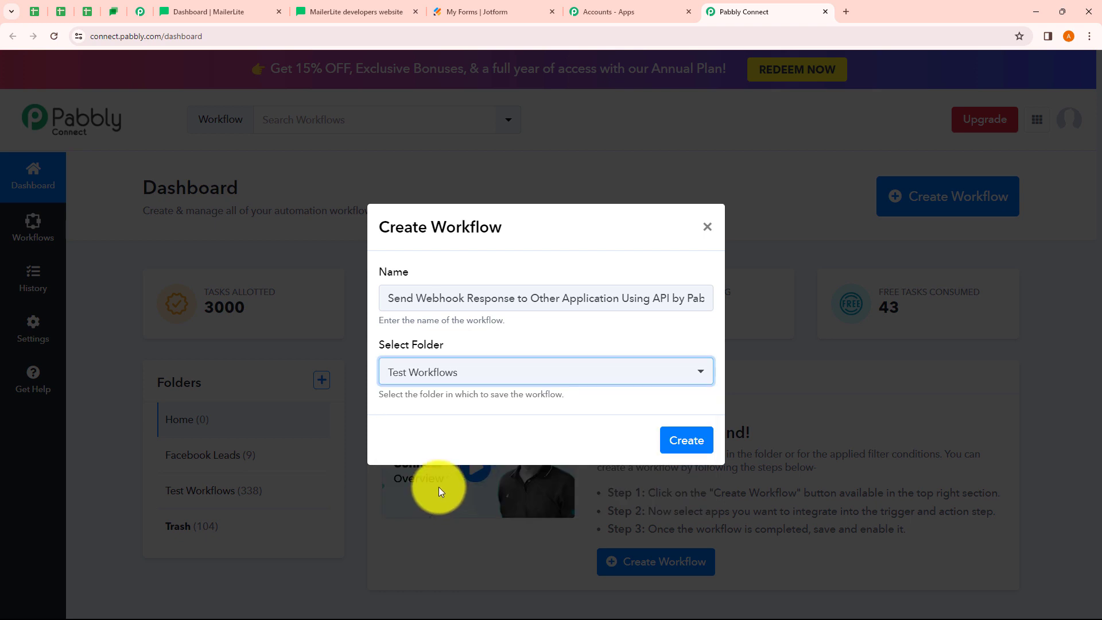
{"action": "left_click", "coordinate": [698, 446]}
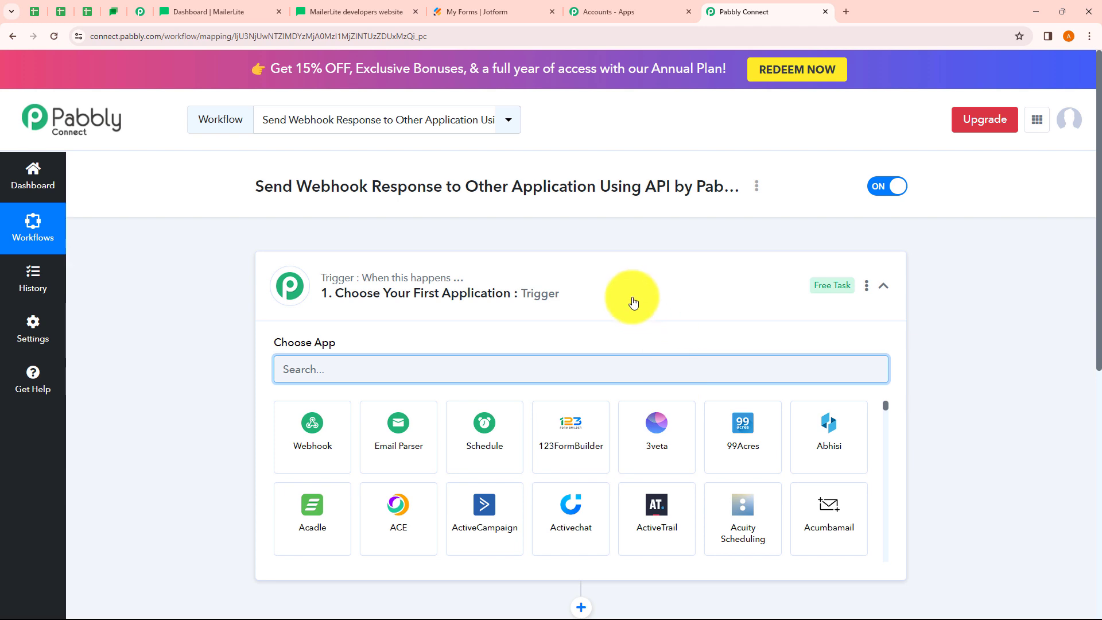
Choose Webhook by Pabbly as the trigger app, generating a Capture Webhook URL with Simple Response on
{"action": "left_click", "coordinate": [634, 302]}
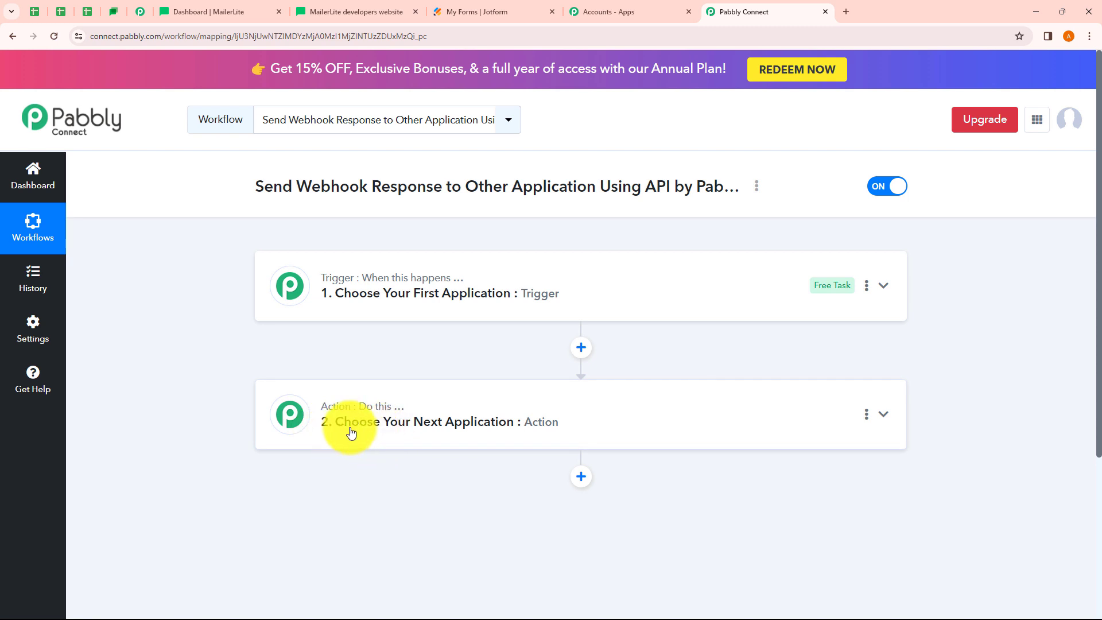
{"action": "left_click", "coordinate": [377, 316]}
{"action": "left_click", "coordinate": [379, 317]}
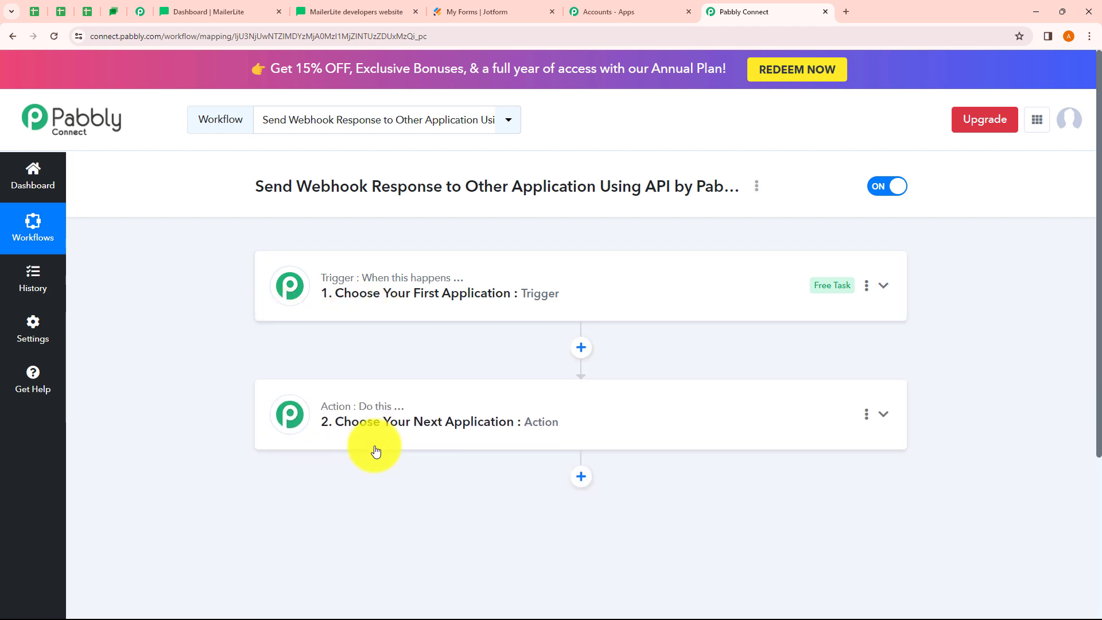
{"action": "left_click", "coordinate": [374, 450]}
{"action": "left_click", "coordinate": [376, 448]}
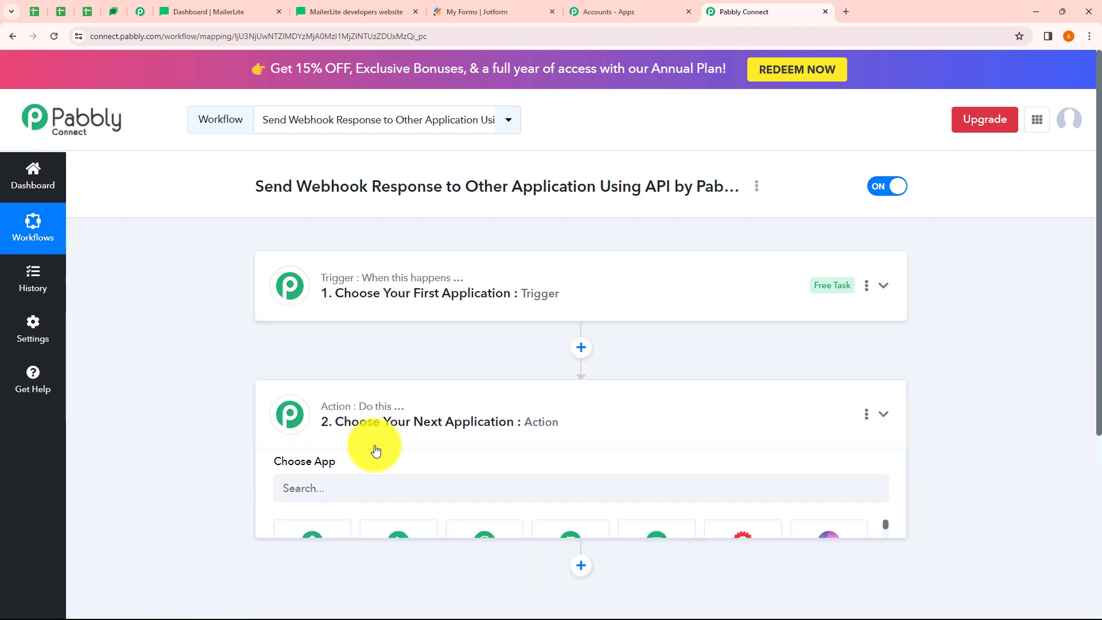
{"action": "left_click", "coordinate": [365, 324]}
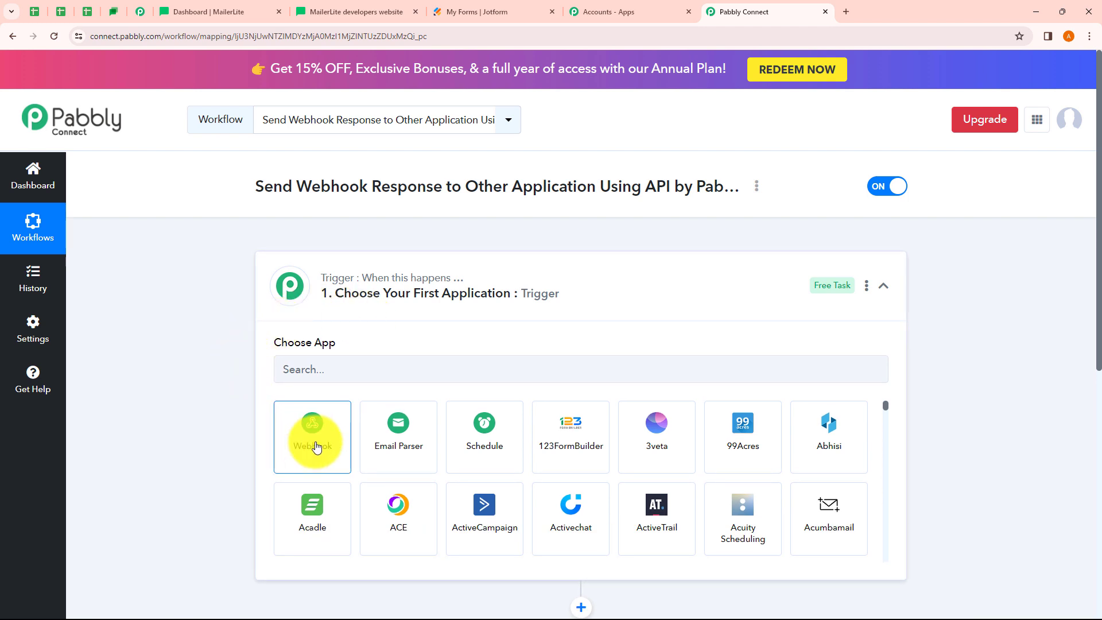
{"action": "left_click", "coordinate": [316, 447]}
{"action": "scroll", "coordinate": [258, 326], "scroll_direction": "down", "scroll_amount": 1}
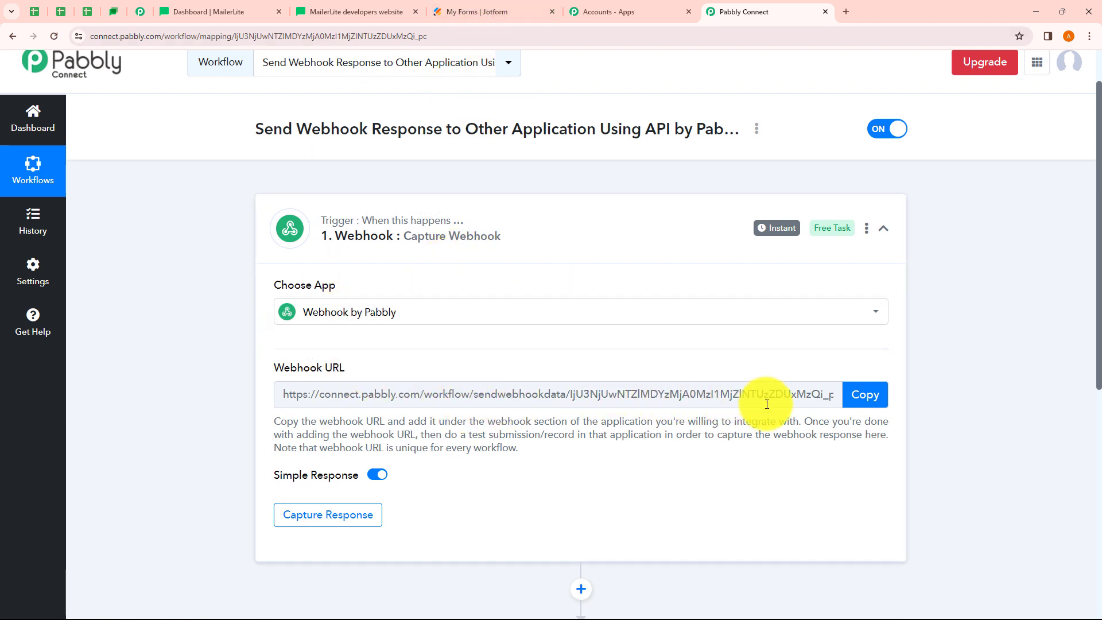
Copy the Capture Webhook URL so the trigger waits for a test webhook response
{"action": "left_click", "coordinate": [864, 400]}
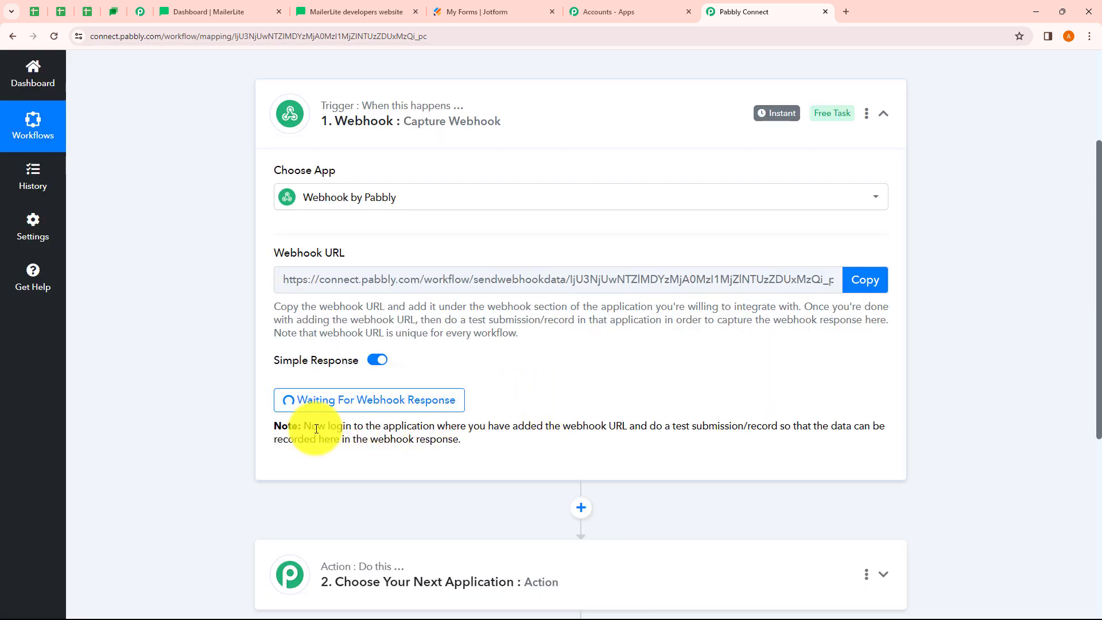
{"action": "left_click_drag", "start_coordinate": [316, 427], "coordinate": [885, 430]}
{"action": "left_click_drag", "start_coordinate": [296, 442], "coordinate": [452, 445]}
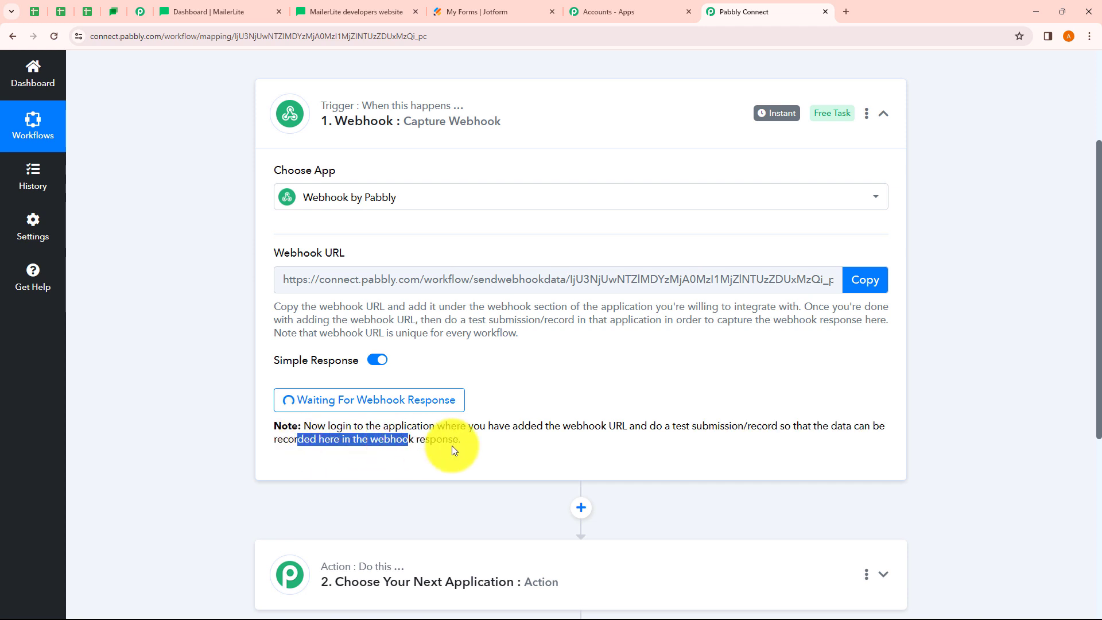
{"action": "left_click", "coordinate": [502, 449]}
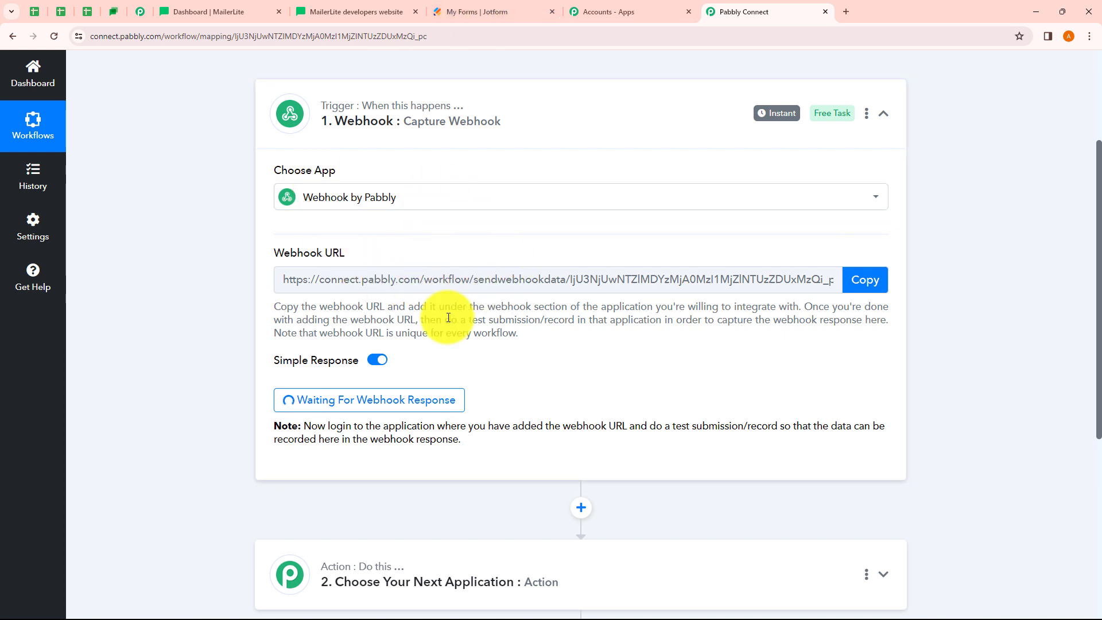
{"action": "left_click_drag", "start_coordinate": [670, 425], "coordinate": [832, 436]}
{"action": "left_click", "coordinate": [766, 451]}
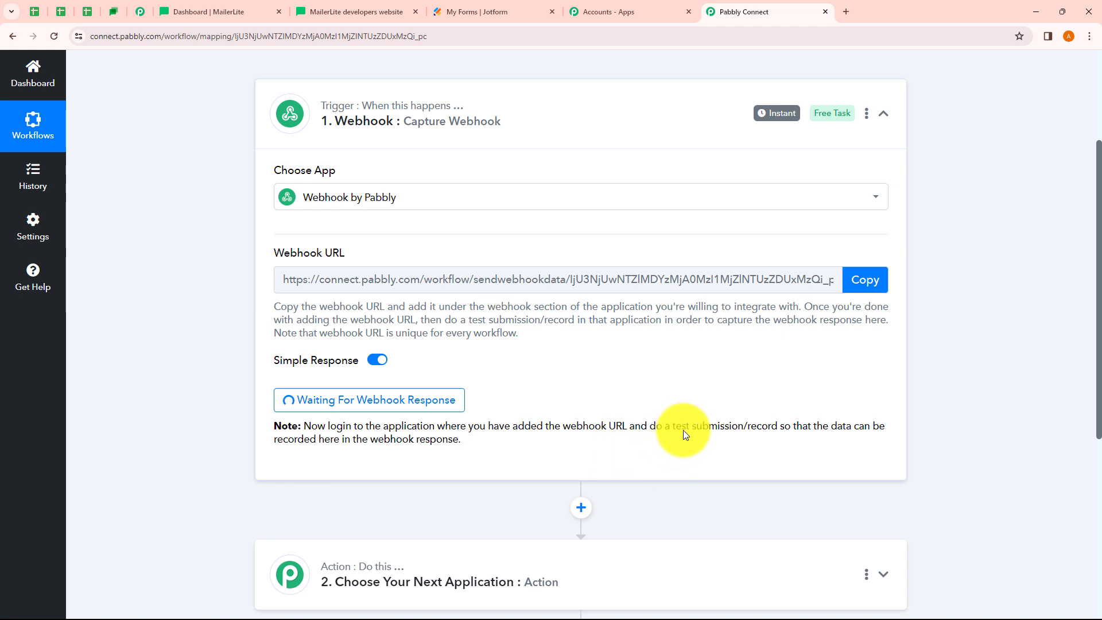
{"action": "left_click_drag", "start_coordinate": [671, 426], "coordinate": [761, 428]}
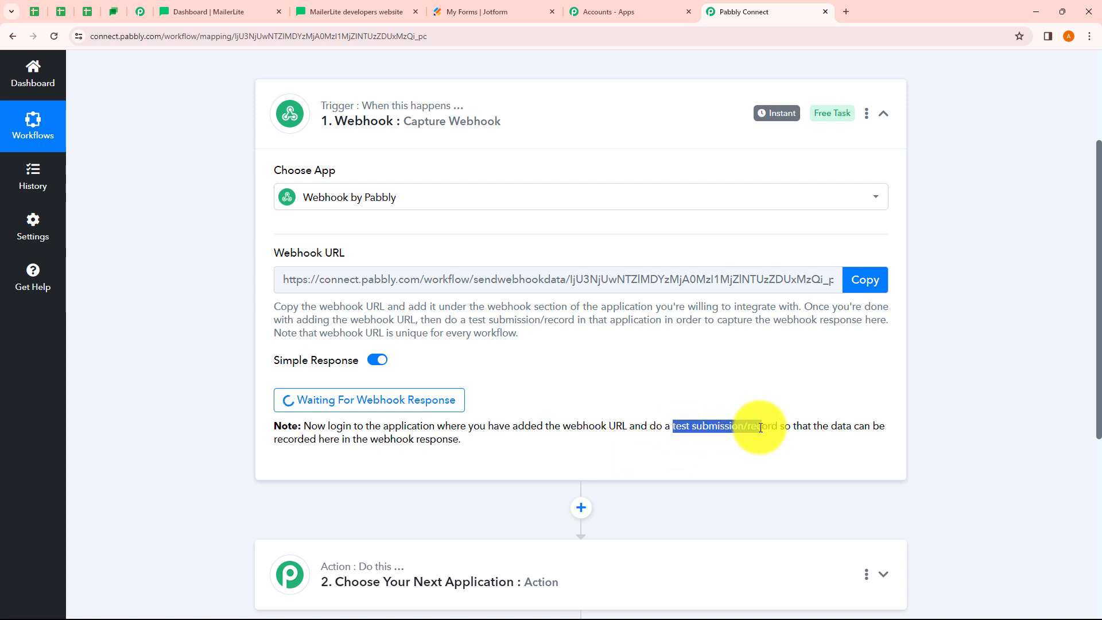
{"action": "left_click", "coordinate": [665, 390]}
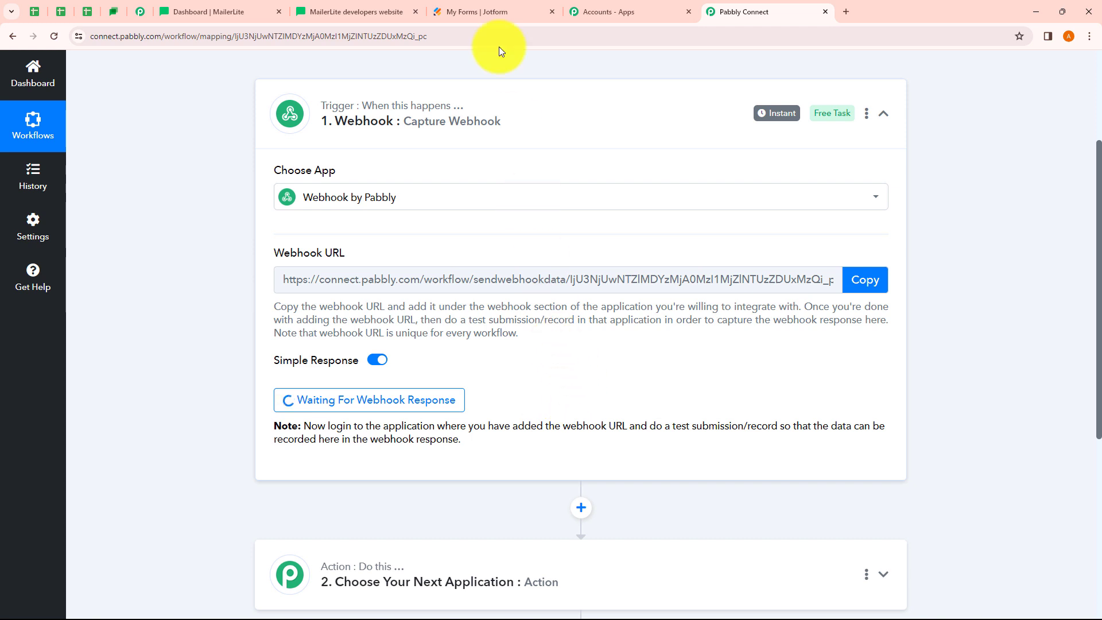
Open the Jotform Subscriber Form's Integrations settings and search for 'webh'
{"action": "left_click", "coordinate": [485, 12]}
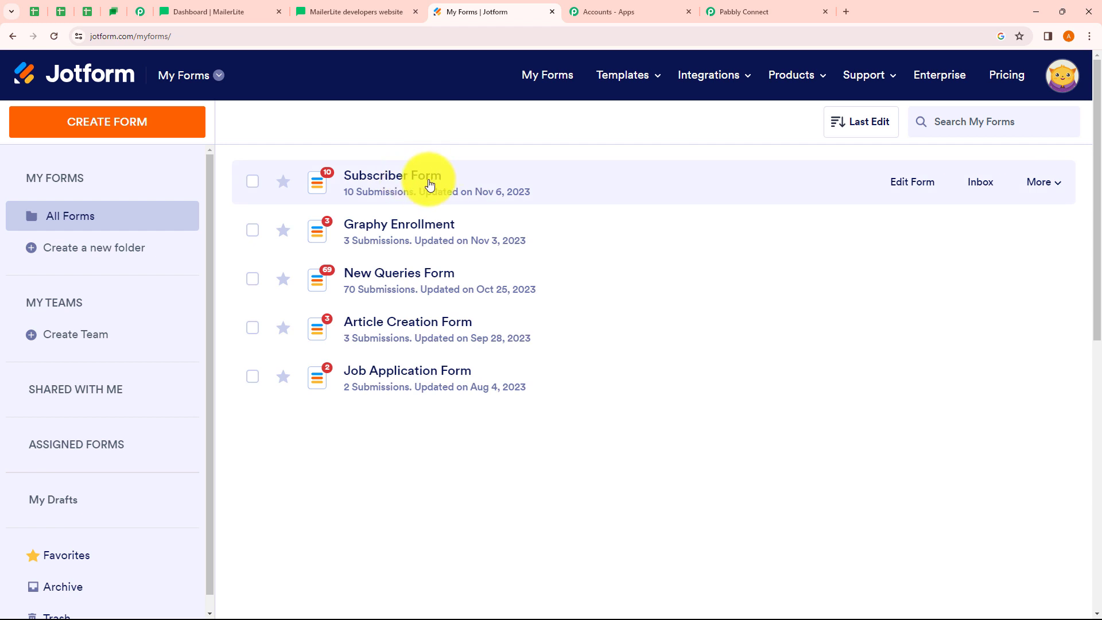
{"action": "left_click", "coordinate": [900, 185]}
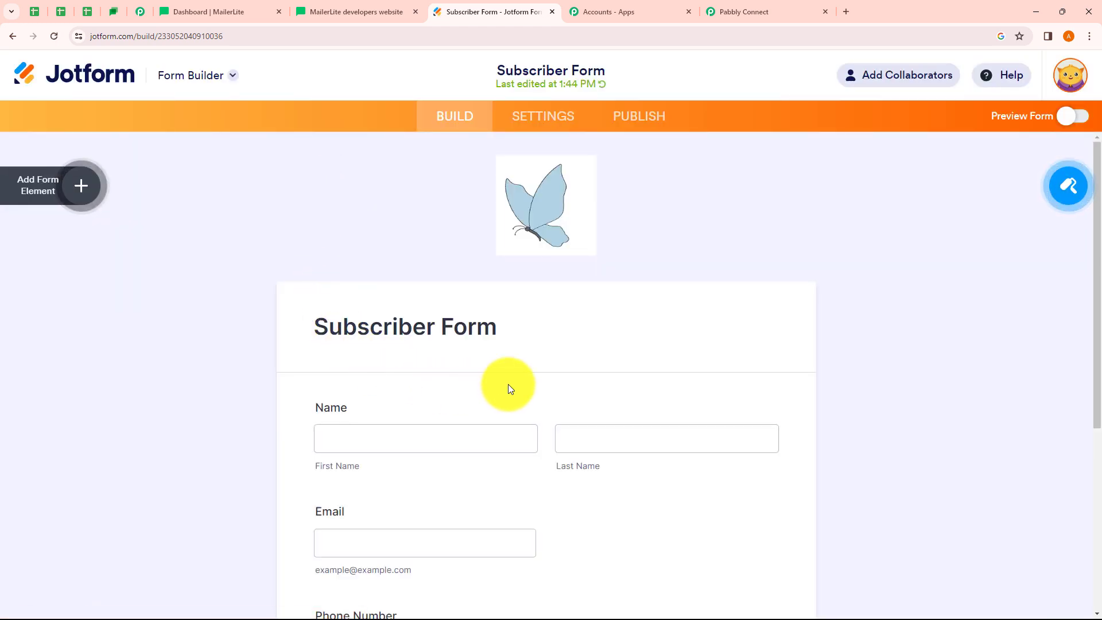
{"action": "left_click", "coordinate": [550, 124]}
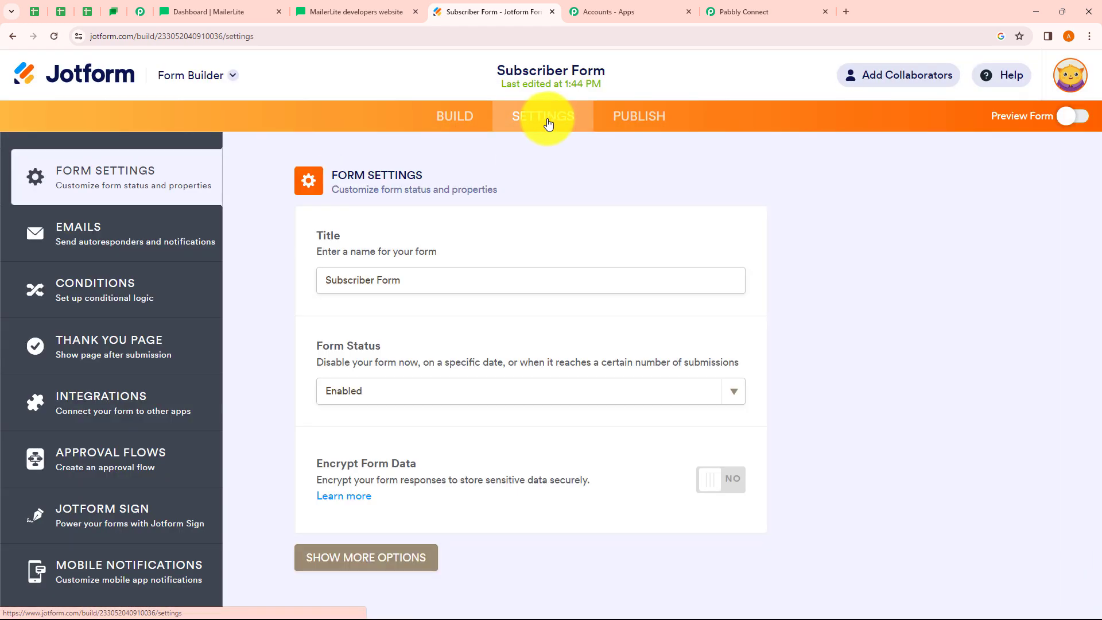
{"action": "left_click", "coordinate": [128, 394]}
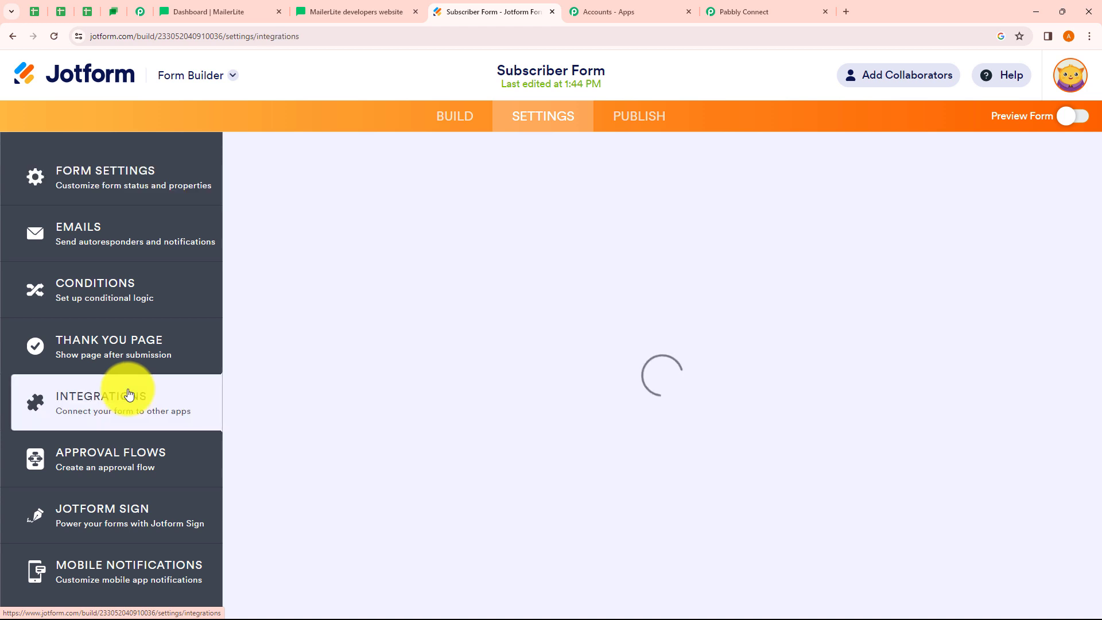
{"action": "type", "text": "webh"}
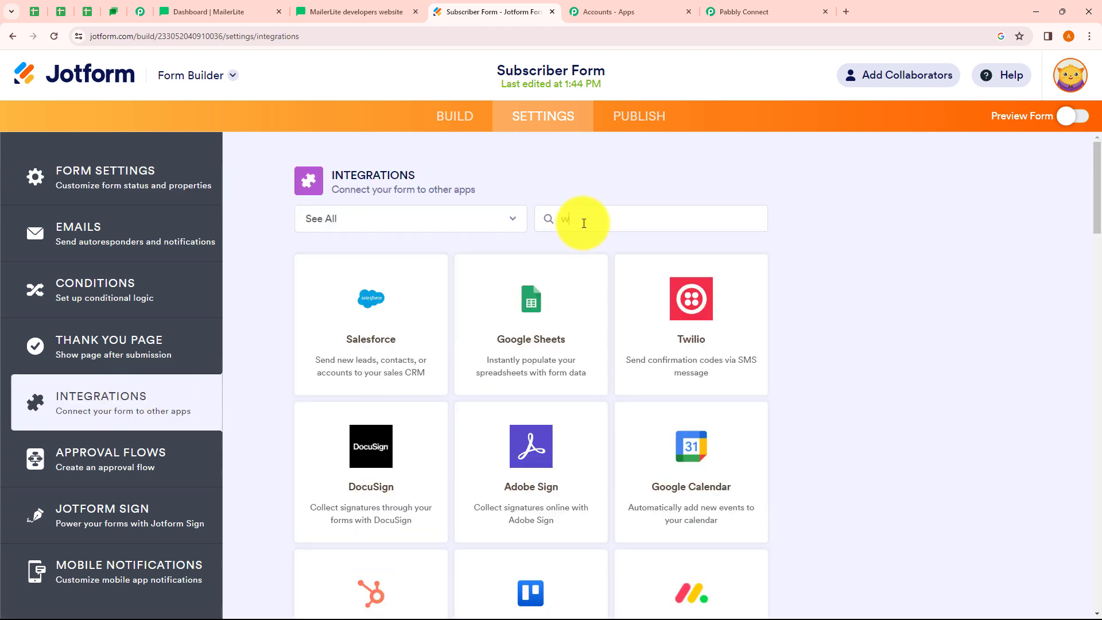
{"action": "left_click", "coordinate": [537, 321]}
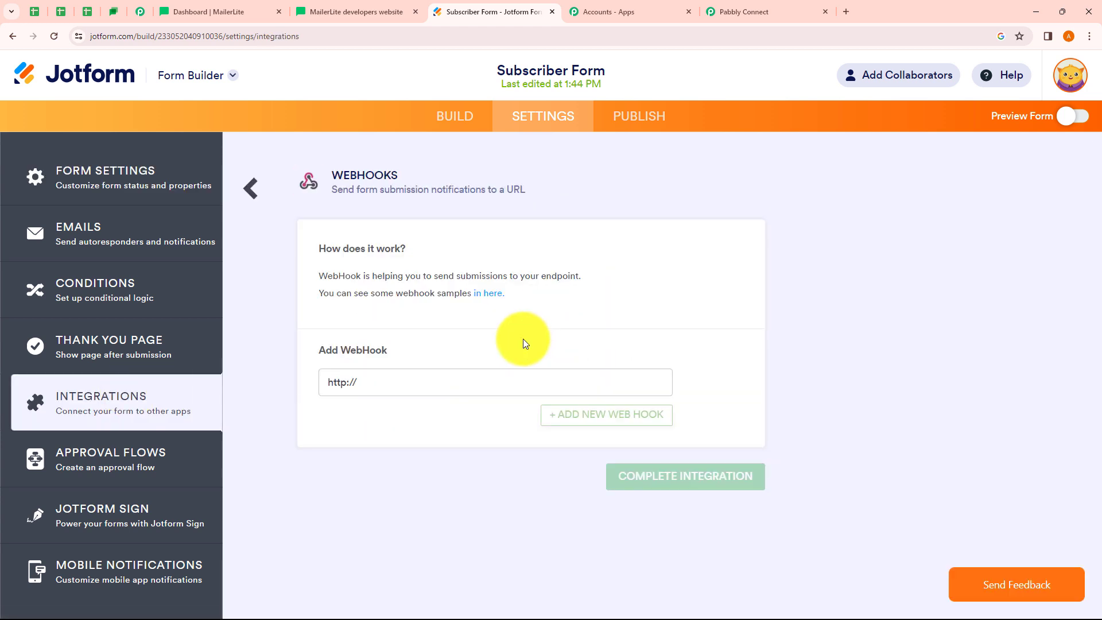
{"action": "left_click_drag", "start_coordinate": [369, 382], "coordinate": [325, 383]}
{"action": "key", "text": "BackSpace"}
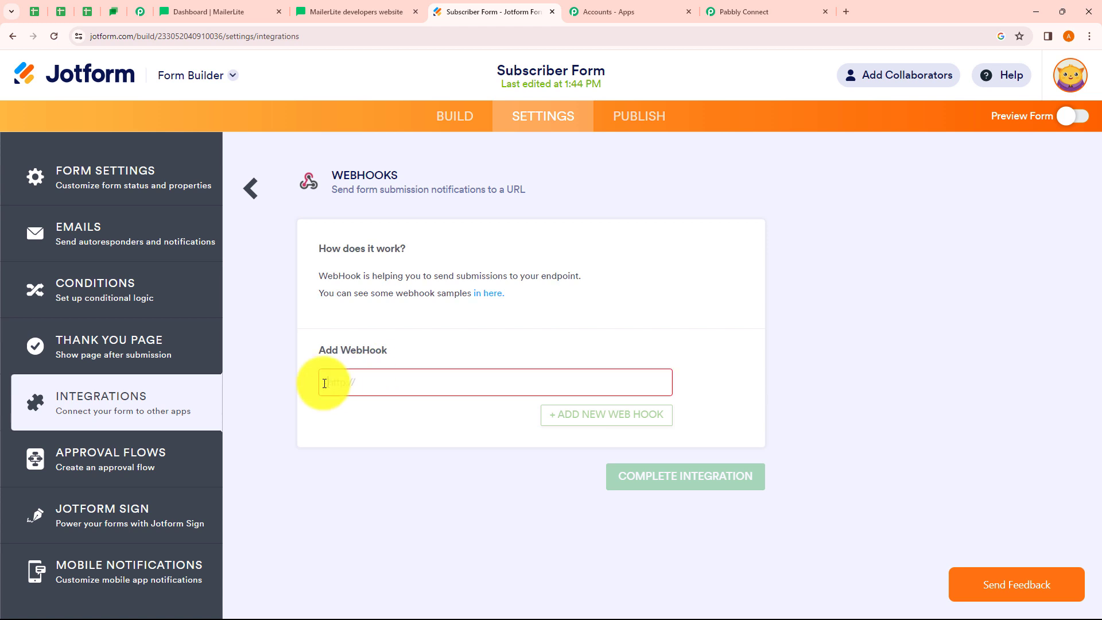
{"action": "key", "text": "ctrl+v"}
{"action": "left_click", "coordinate": [740, 12]}
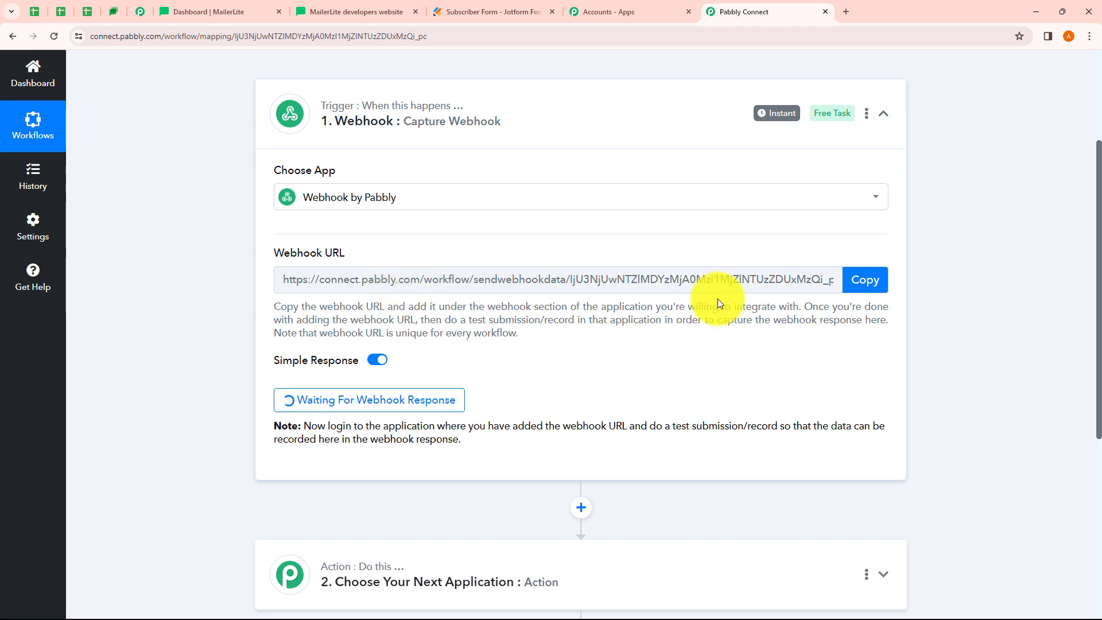
Save the Pabbly webhook URL as the Subscriber Form's WebHook and complete the integration
{"action": "left_click", "coordinate": [688, 12]}
{"action": "left_click", "coordinate": [517, 12]}
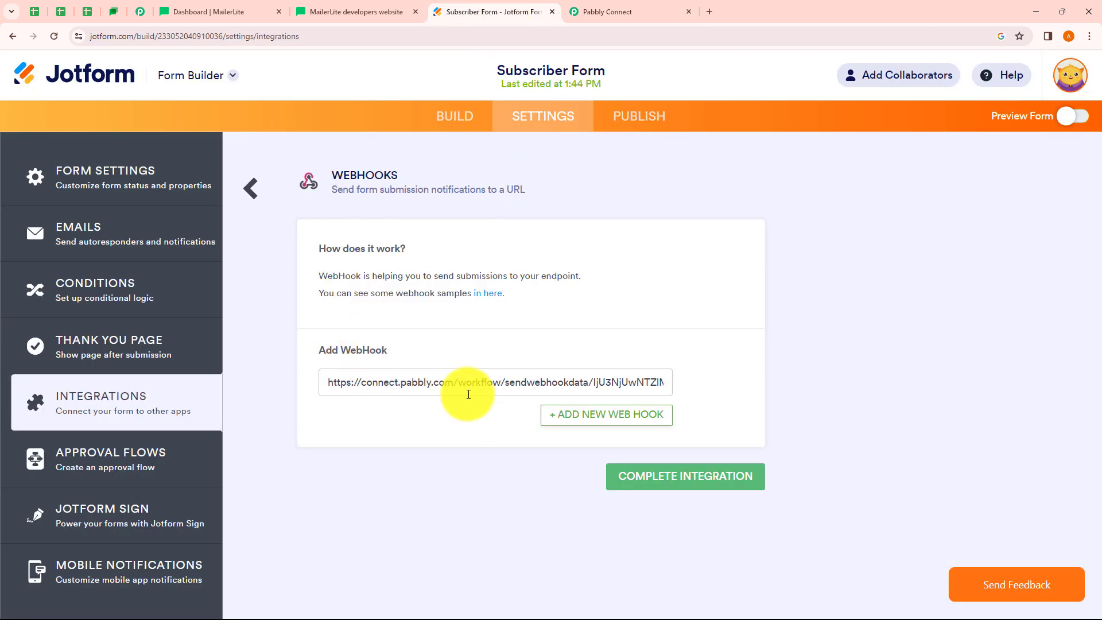
{"action": "left_click", "coordinate": [680, 492]}
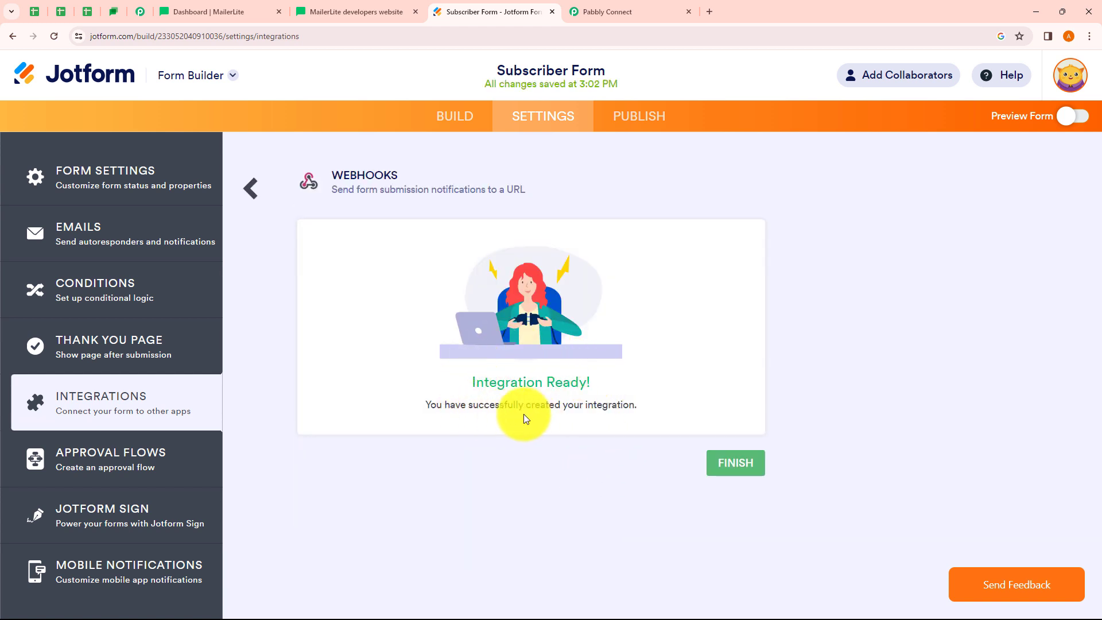
{"action": "left_click", "coordinate": [747, 463]}
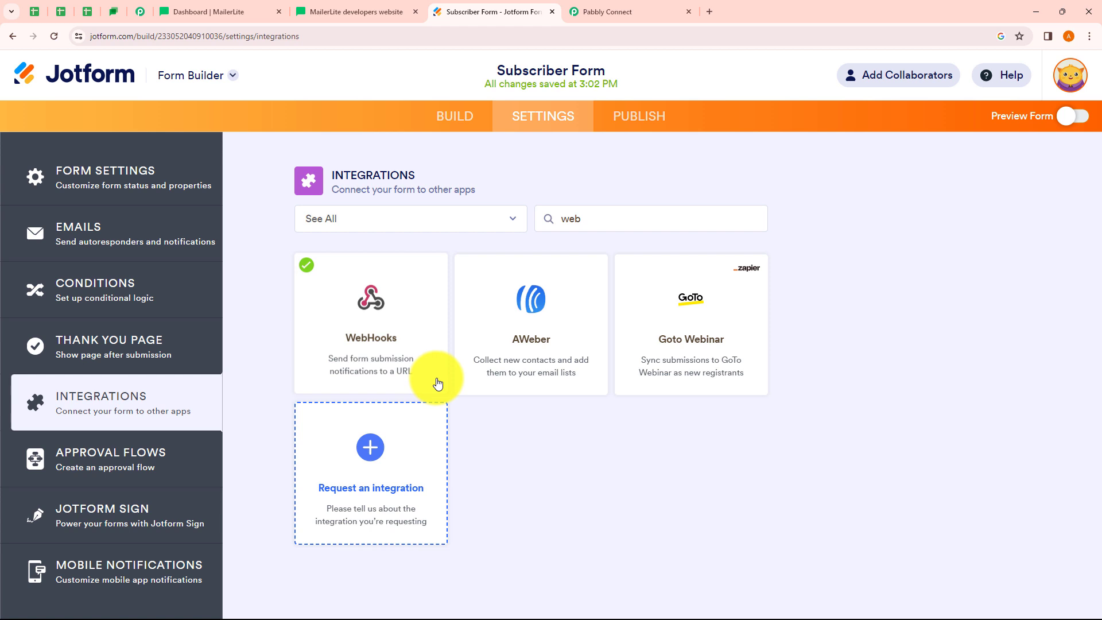
Recheck the Pabbly trigger, then bring up the Subscriber Form's Publish page
{"action": "left_click", "coordinate": [614, 12]}
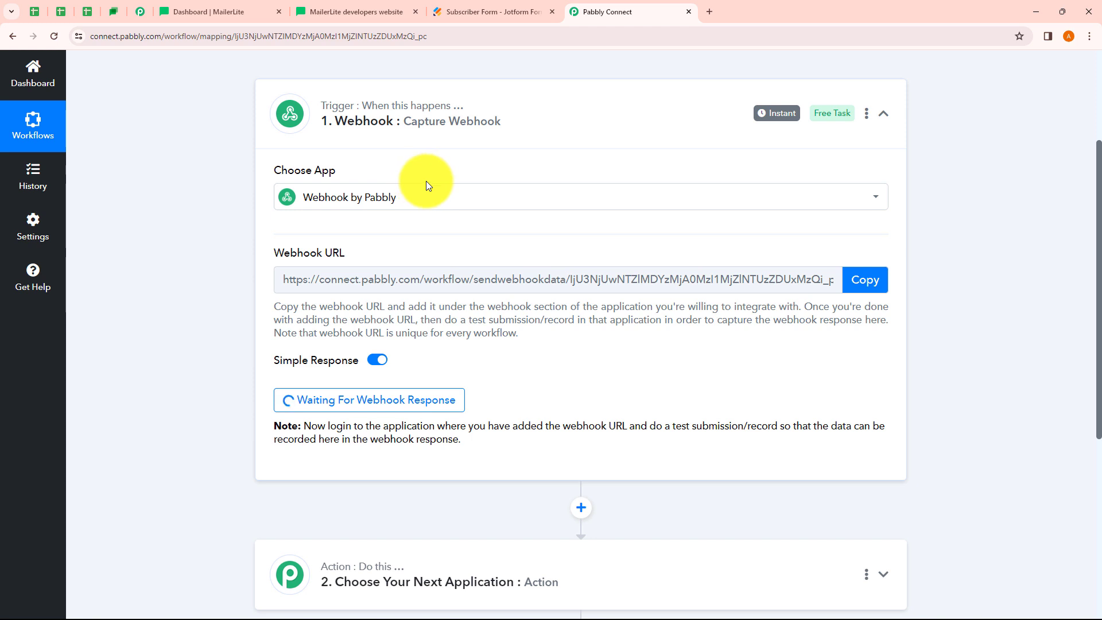
{"action": "left_click", "coordinate": [508, 19]}
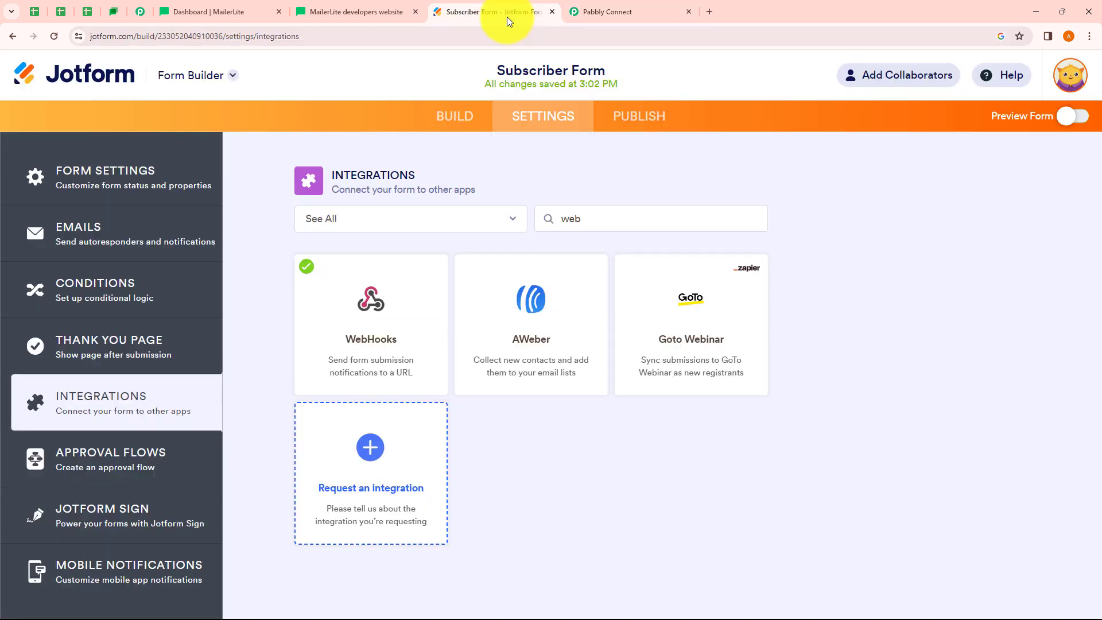
{"action": "left_click", "coordinate": [625, 119]}
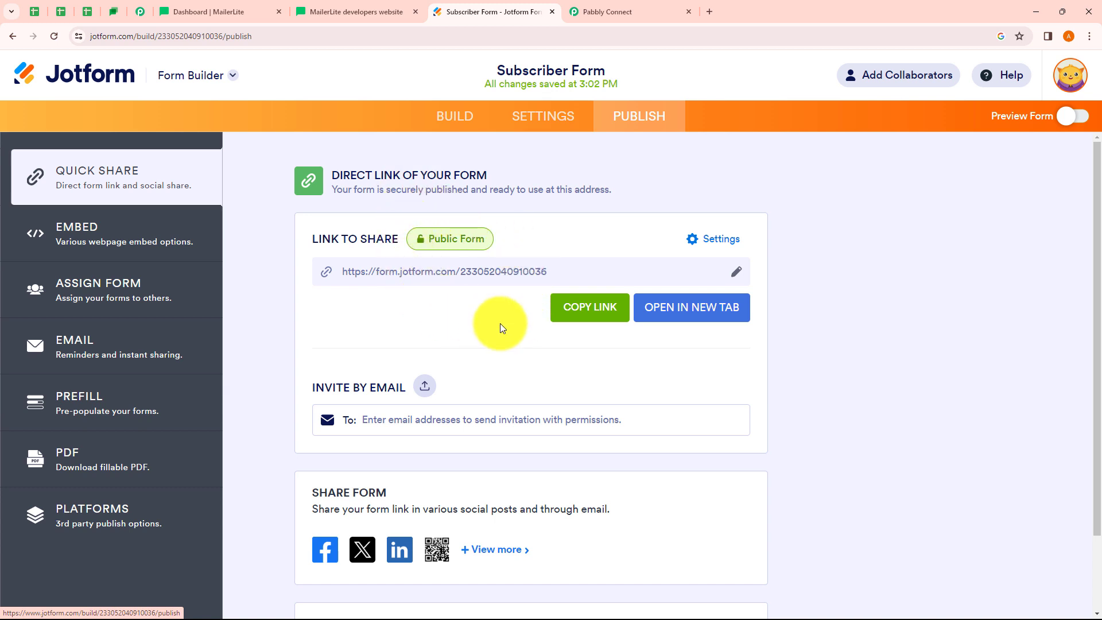
Open the live Subscriber Form in a new tab while Pabbly still waits for data
{"action": "left_click", "coordinate": [696, 315]}
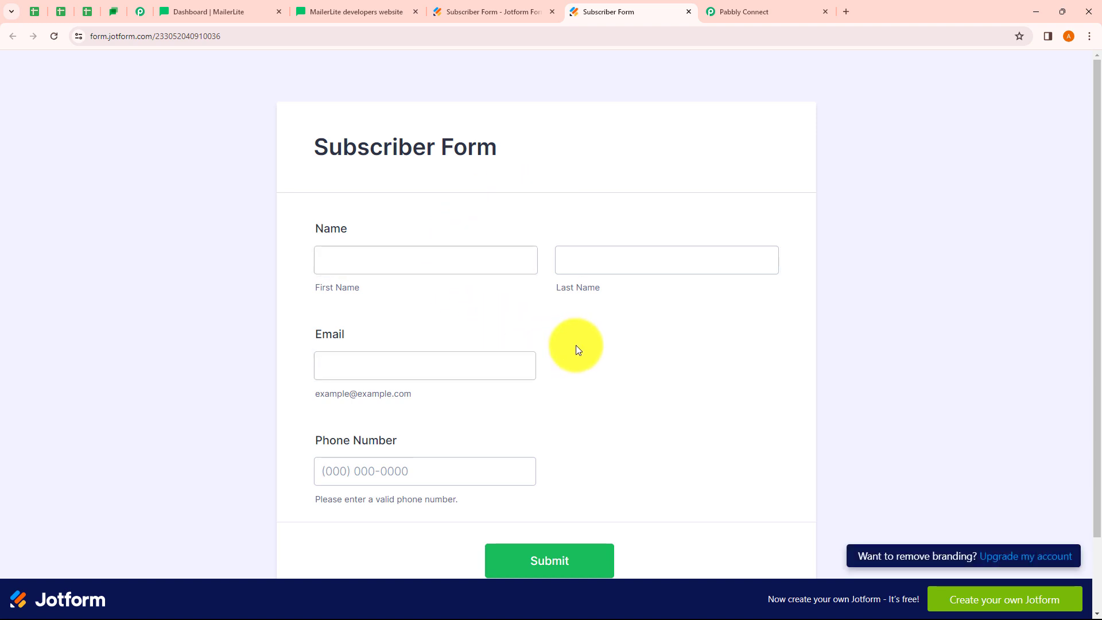
{"action": "left_click", "coordinate": [745, 14]}
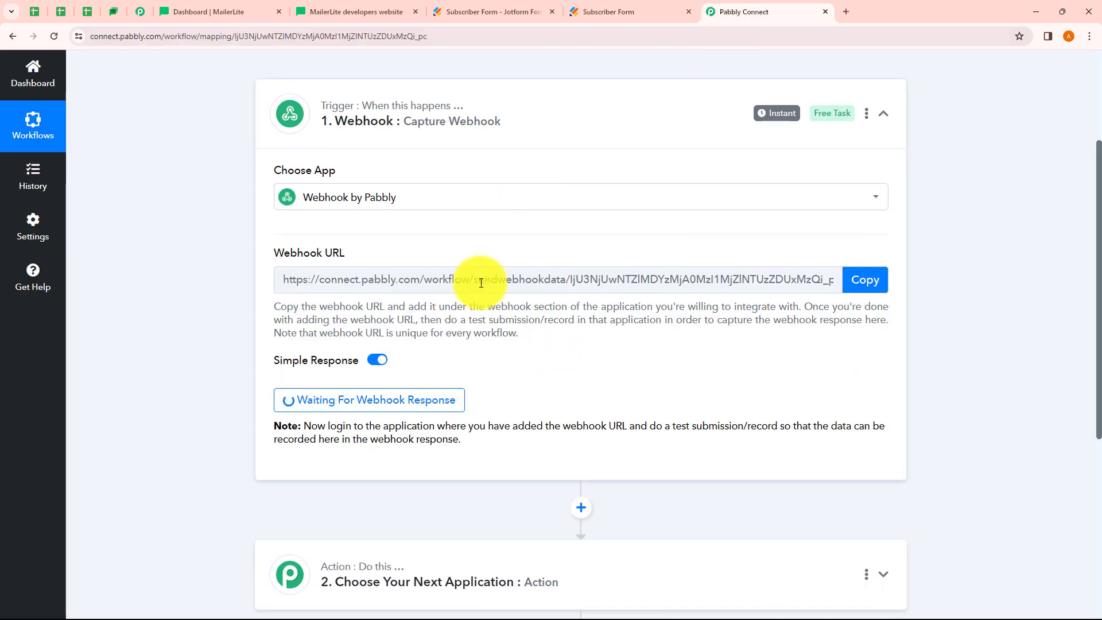
{"action": "left_click", "coordinate": [608, 16]}
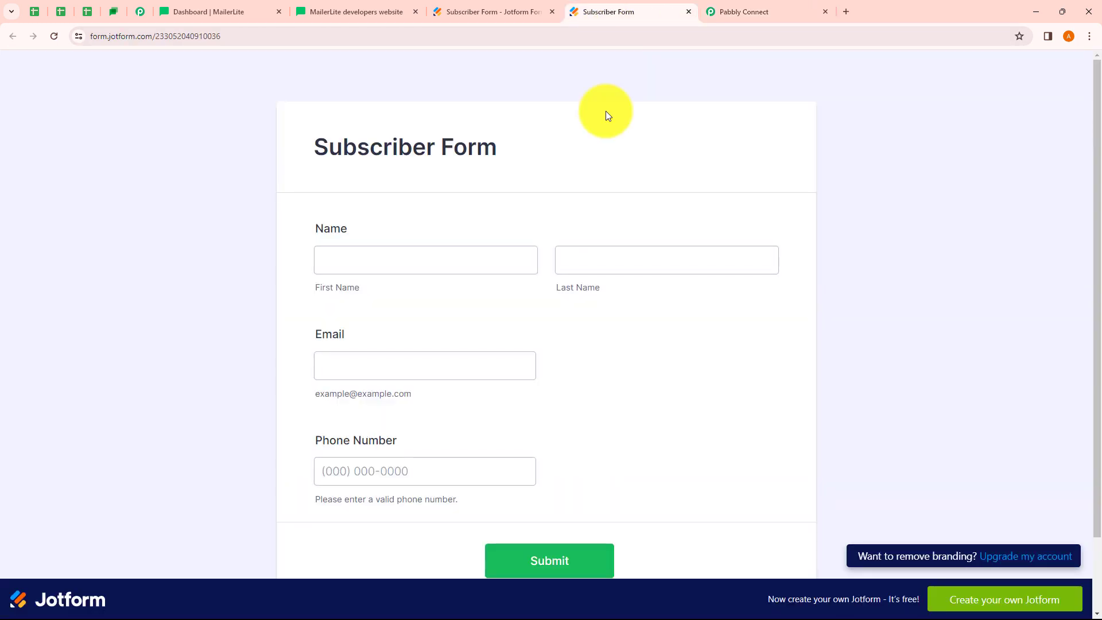
Fill in a test first name, e-mail address and phone number, then submit the form
{"action": "left_click", "coordinate": [379, 268]}
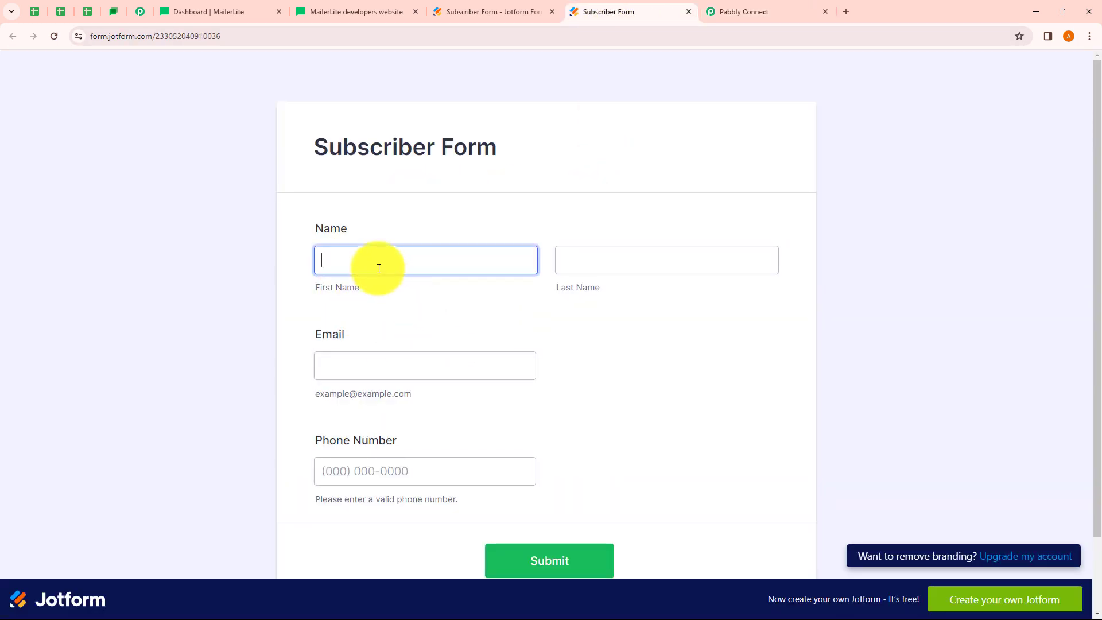
{"action": "type", "text": "Max"}
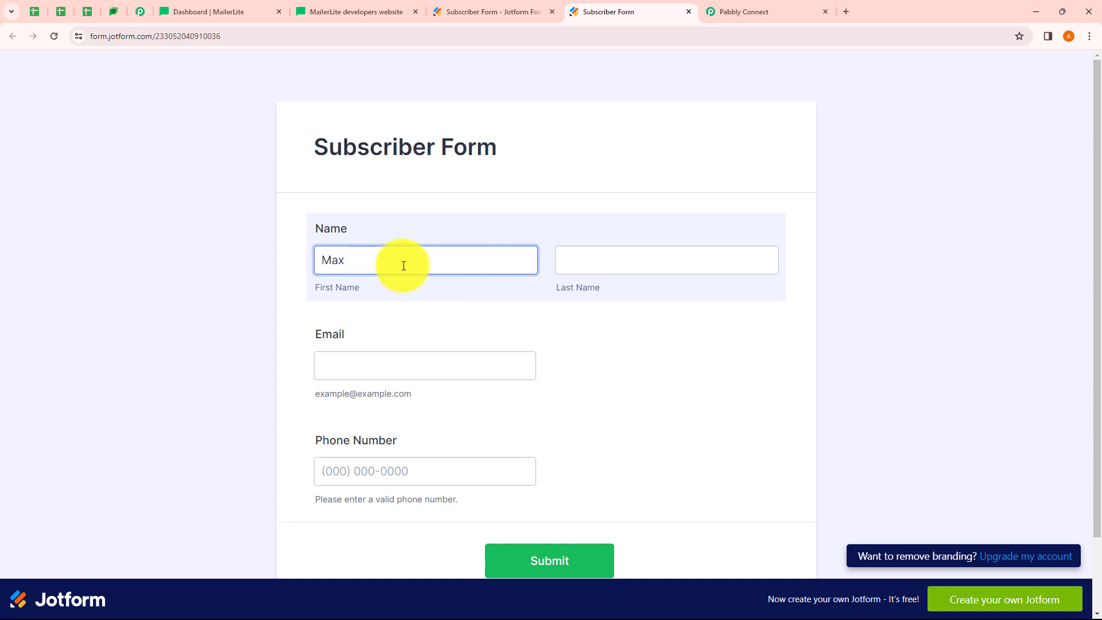
{"action": "left_click", "coordinate": [577, 268]}
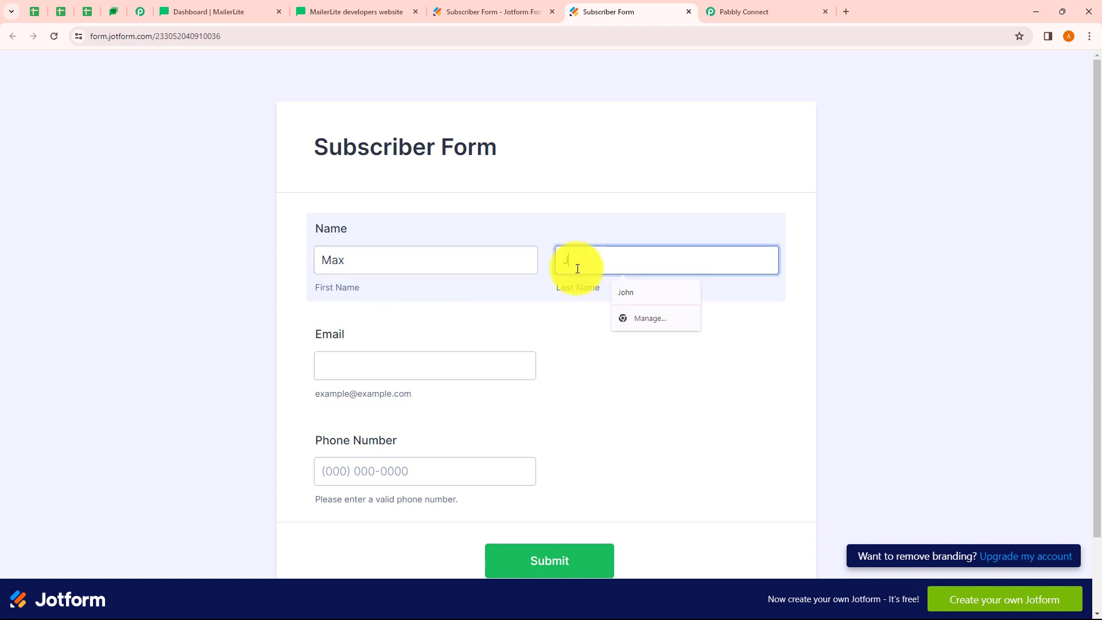
{"action": "left_click", "coordinate": [353, 373]}
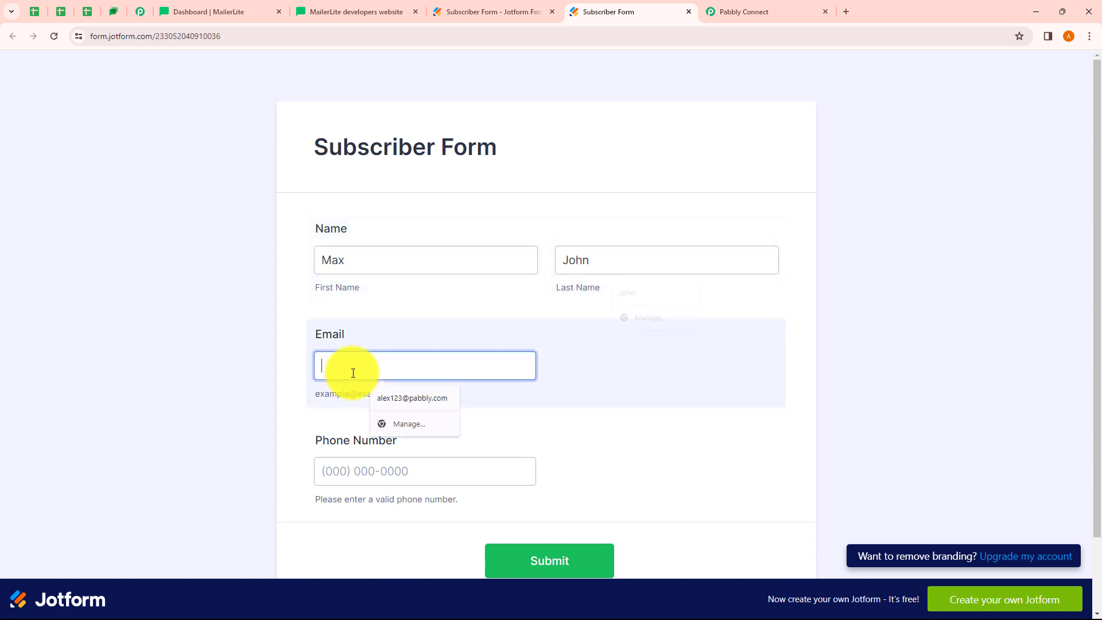
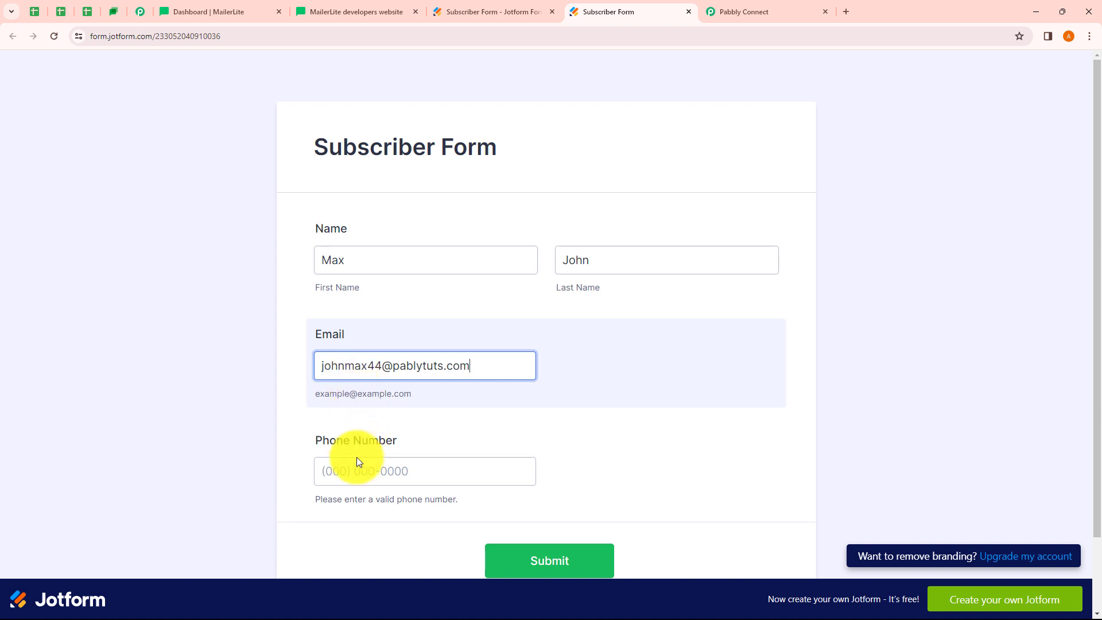
{"action": "left_click", "coordinate": [349, 475]}
{"action": "type", "text": "9999999999"}
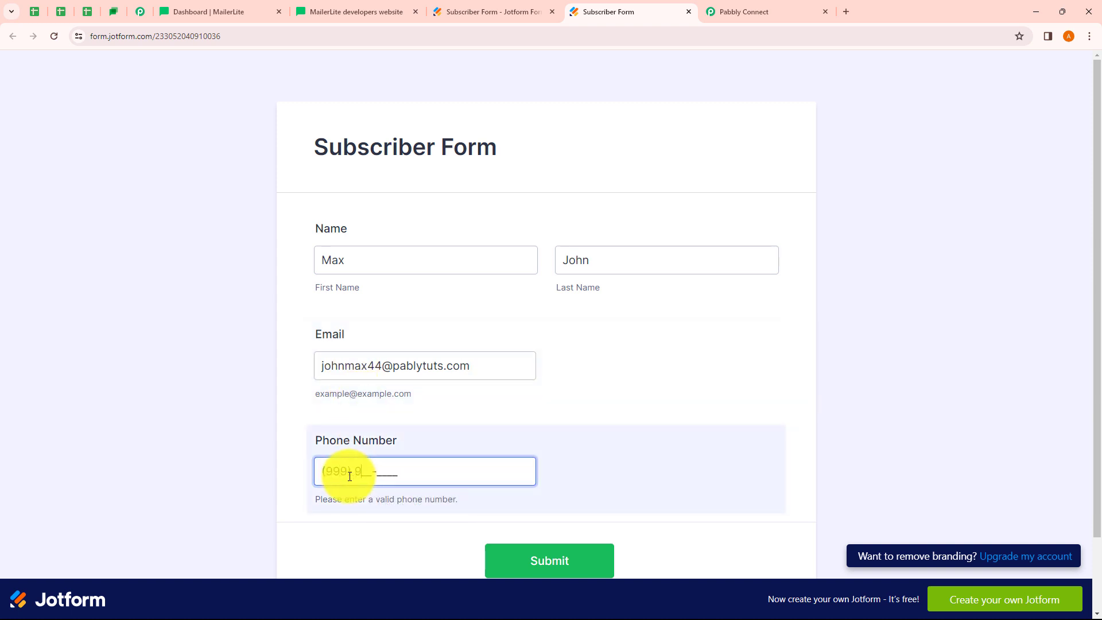
{"action": "left_click", "coordinate": [569, 564]}
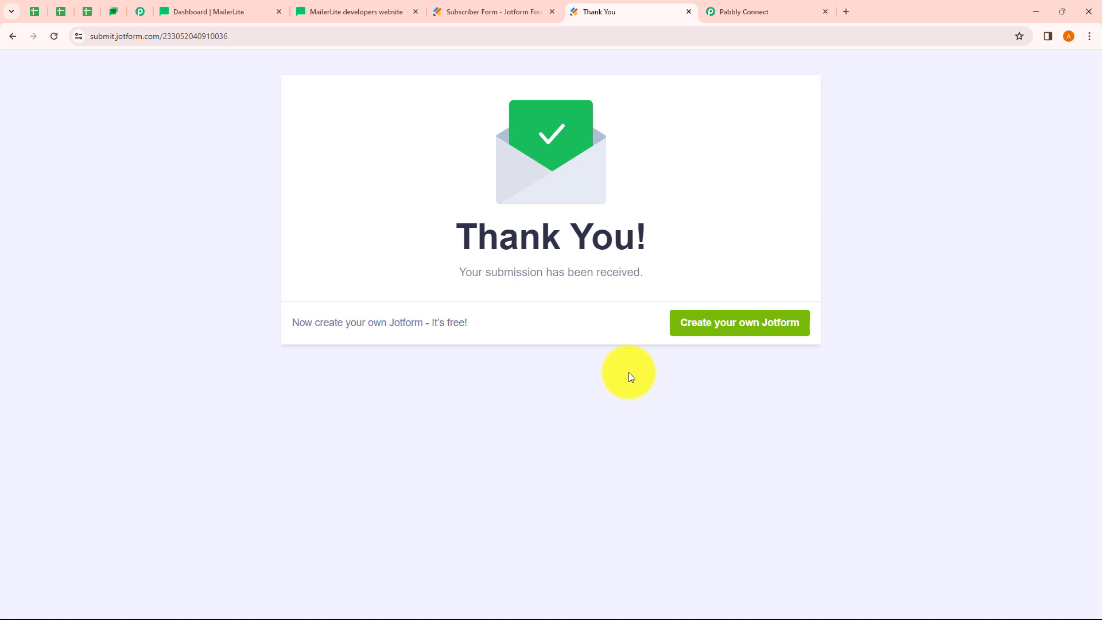
{"action": "left_click", "coordinate": [760, 23]}
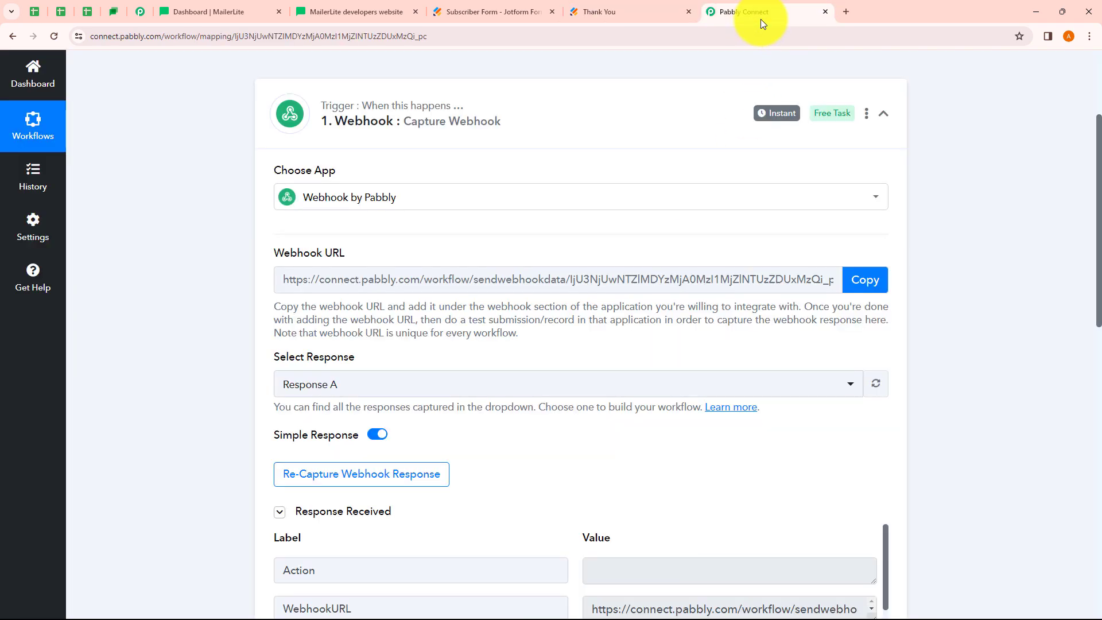
{"action": "scroll", "coordinate": [603, 315], "scroll_direction": "down", "scroll_amount": 4}
{"action": "scroll", "coordinate": [695, 275], "scroll_direction": "down", "scroll_amount": 3}
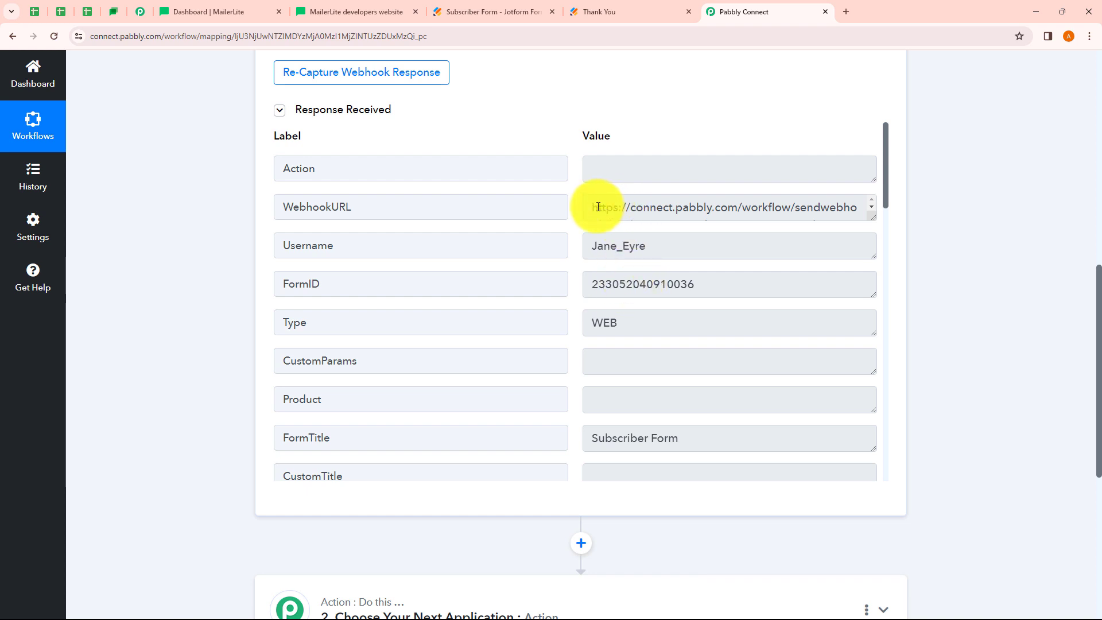
{"action": "left_click_drag", "start_coordinate": [597, 207], "coordinate": [610, 271]}
{"action": "left_click", "coordinate": [667, 243]}
{"action": "scroll", "coordinate": [664, 287], "scroll_direction": "down", "scroll_amount": 3}
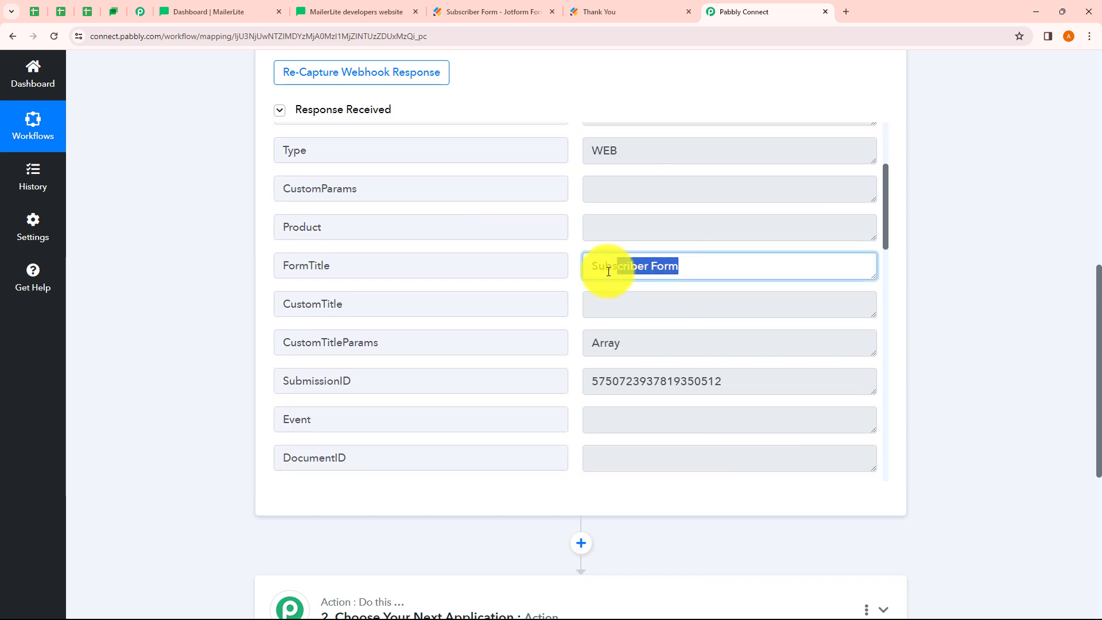
{"action": "left_click", "coordinate": [700, 272]}
{"action": "scroll", "coordinate": [700, 273], "scroll_direction": "down", "scroll_amount": 10}
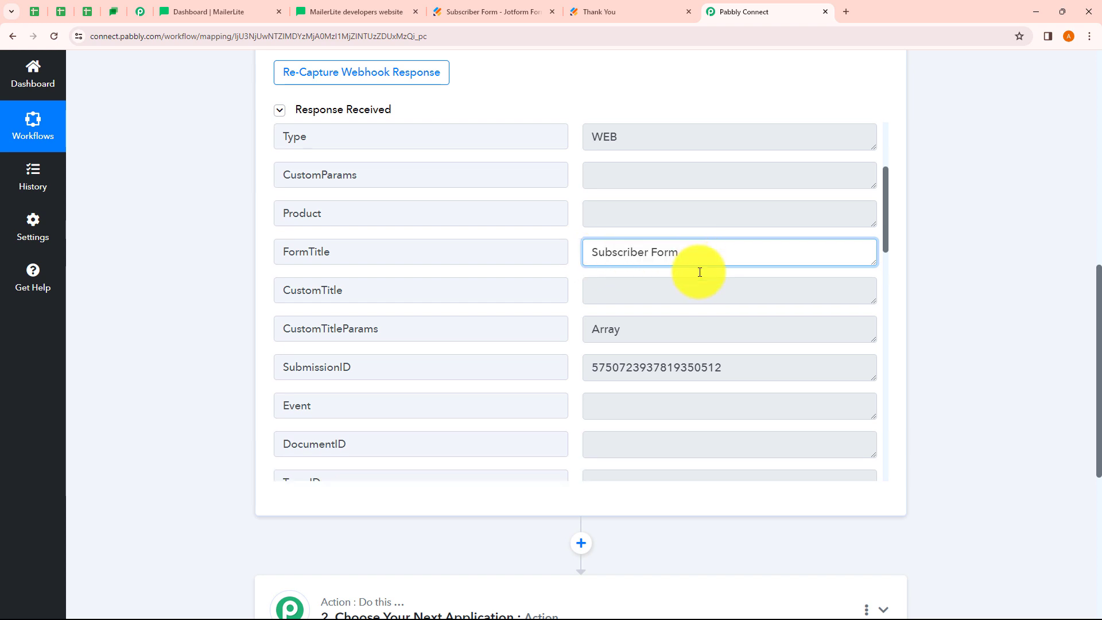
{"action": "scroll", "coordinate": [700, 272], "scroll_direction": "down", "scroll_amount": 4}
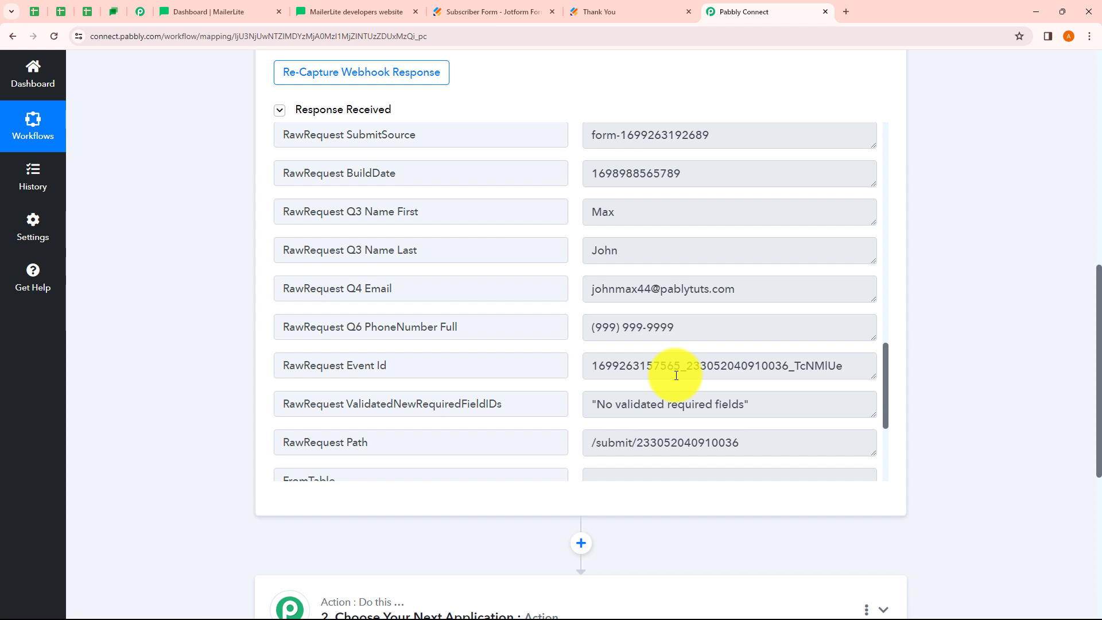
{"action": "left_click_drag", "start_coordinate": [627, 214], "coordinate": [591, 218]}
{"action": "left_click", "coordinate": [623, 252]}
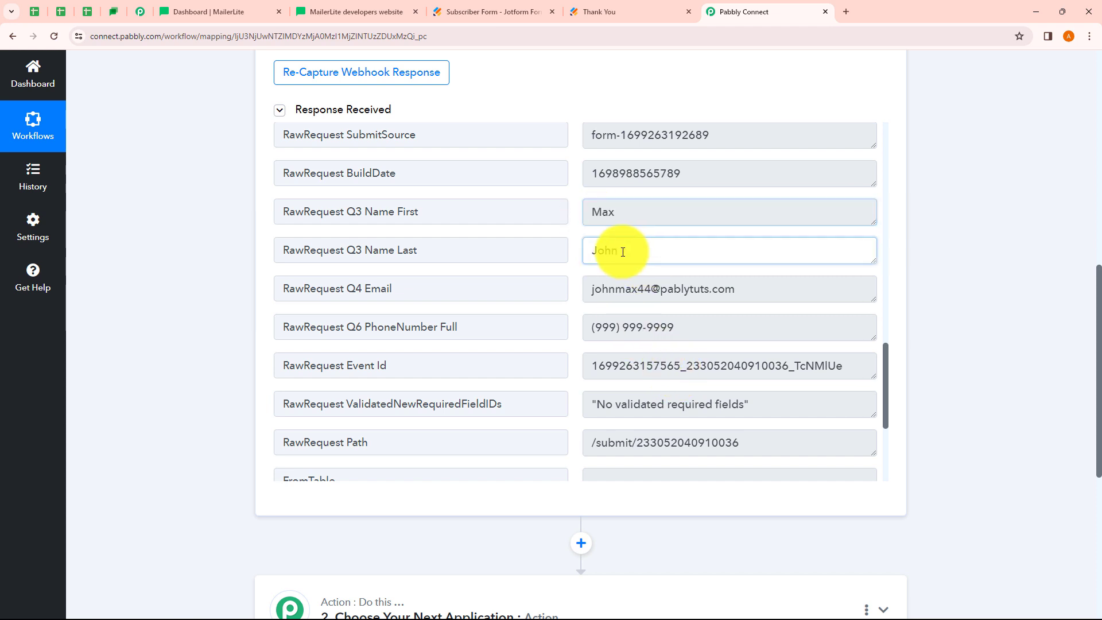
{"action": "left_click_drag", "start_coordinate": [623, 252], "coordinate": [595, 251]}
{"action": "left_click_drag", "start_coordinate": [745, 290], "coordinate": [566, 287]}
{"action": "left_click_drag", "start_coordinate": [706, 323], "coordinate": [590, 328]}
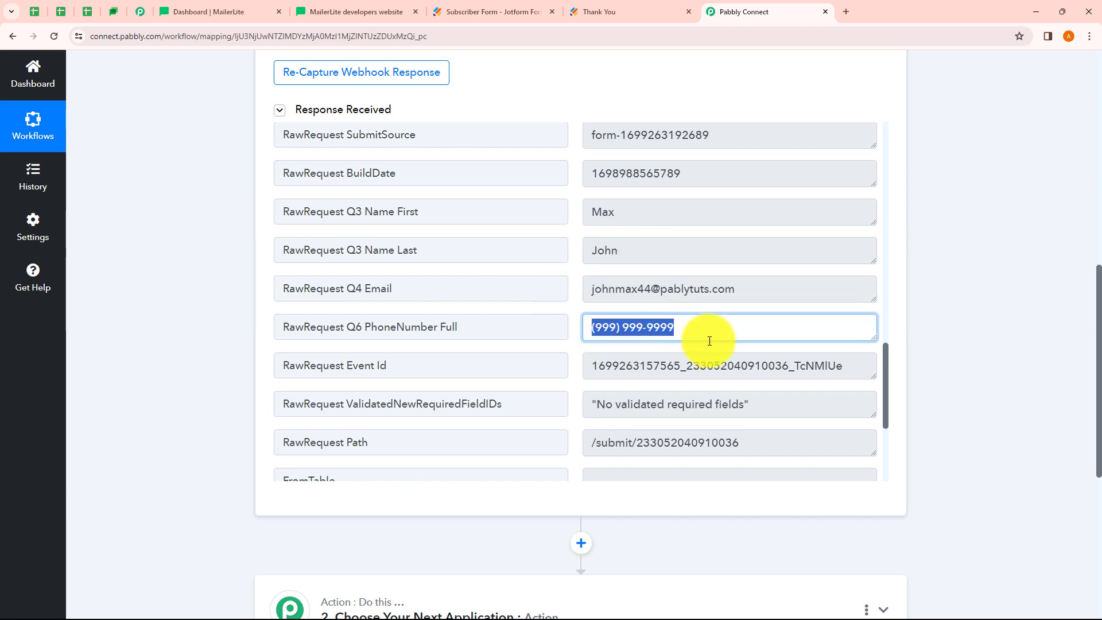
{"action": "scroll", "coordinate": [710, 341], "scroll_direction": "down", "scroll_amount": 3}
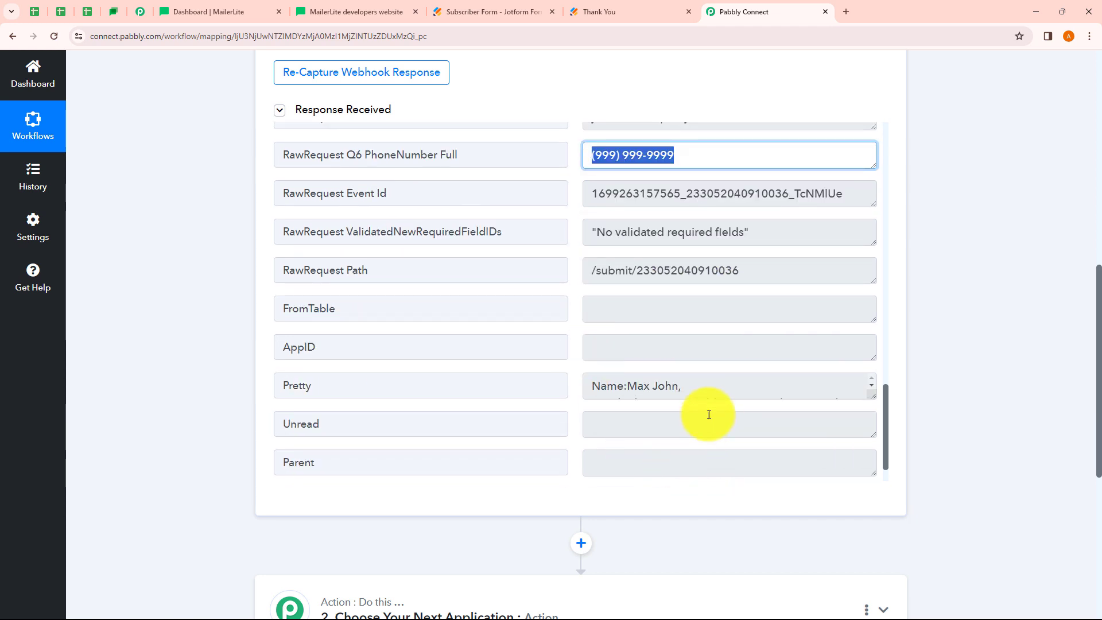
{"action": "scroll", "coordinate": [721, 313], "scroll_direction": "up", "scroll_amount": 5}
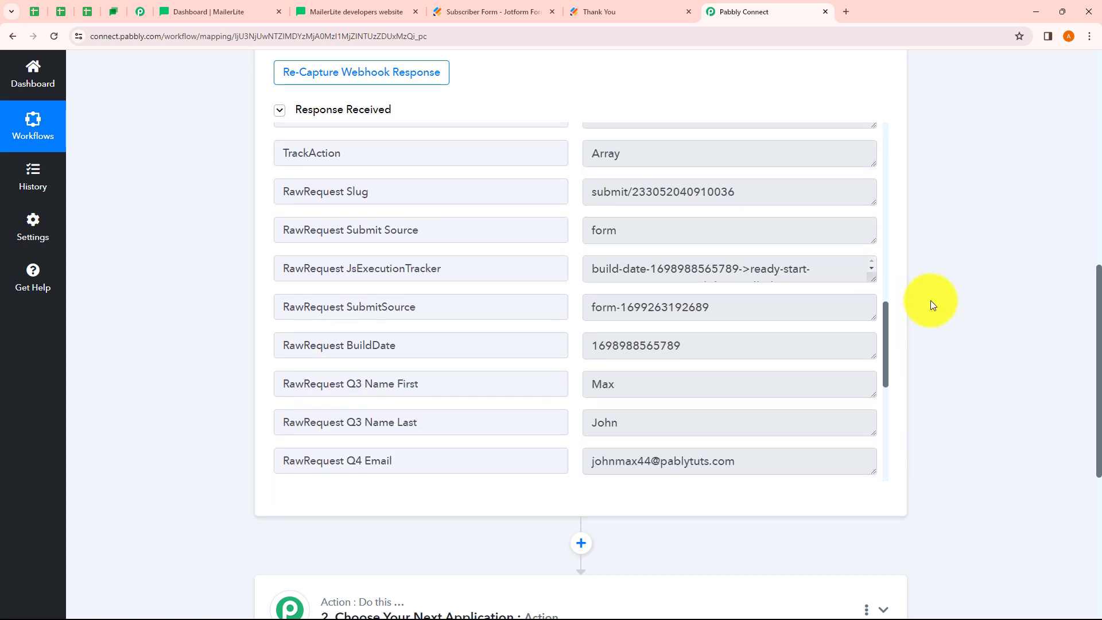
{"action": "scroll", "coordinate": [931, 301], "scroll_direction": "up", "scroll_amount": 5}
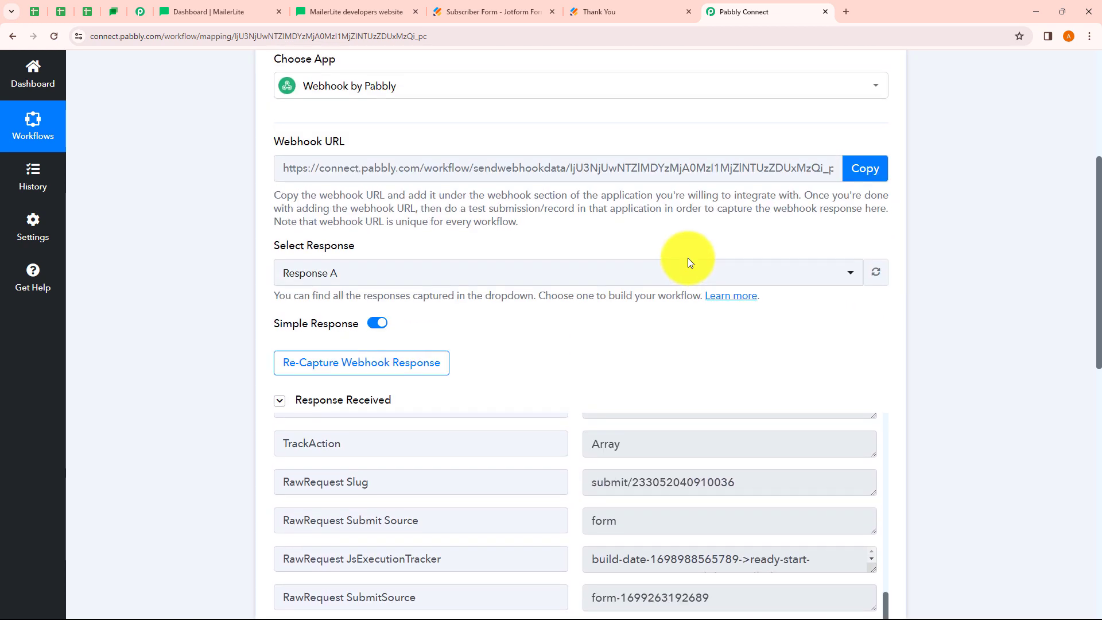
{"action": "scroll", "coordinate": [688, 262], "scroll_direction": "up", "scroll_amount": 1}
{"action": "scroll", "coordinate": [690, 311], "scroll_direction": "up", "scroll_amount": 2}
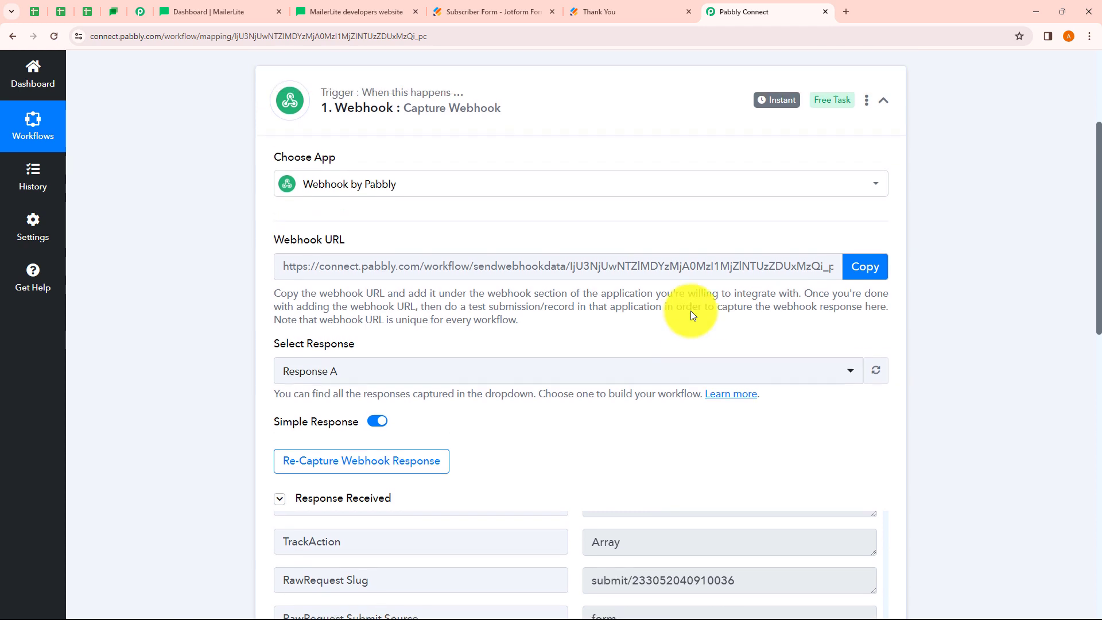
{"action": "scroll", "coordinate": [683, 312], "scroll_direction": "up", "scroll_amount": 1}
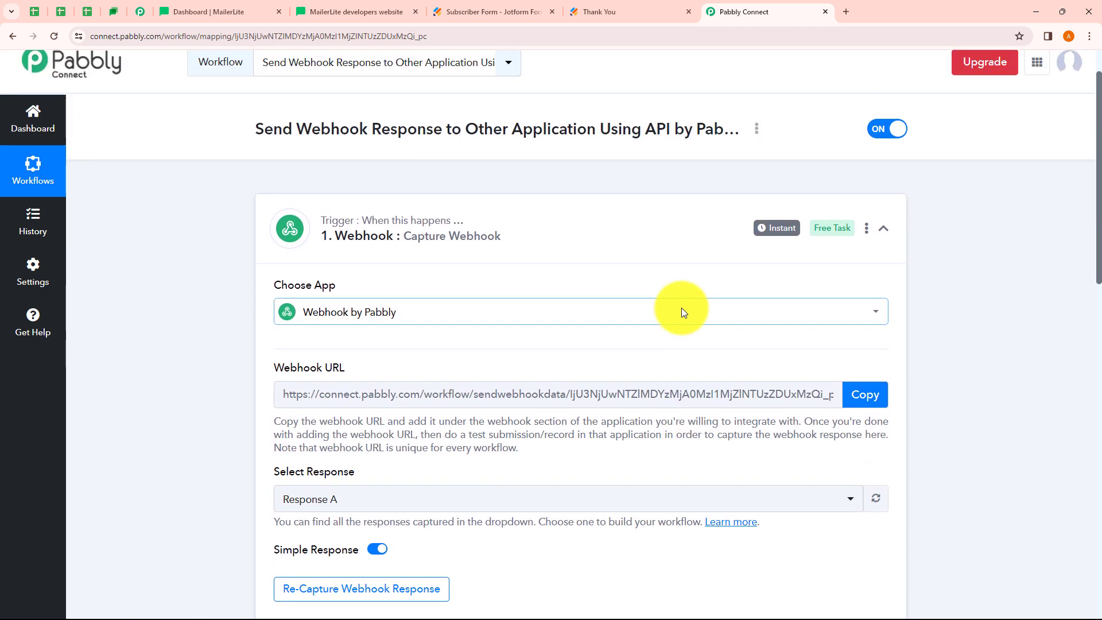
Collapse the webhook trigger and set the action step's app to API by Pabbly, showing its request methods
{"action": "left_click", "coordinate": [635, 238]}
{"action": "scroll", "coordinate": [635, 239], "scroll_direction": "up", "scroll_amount": 1}
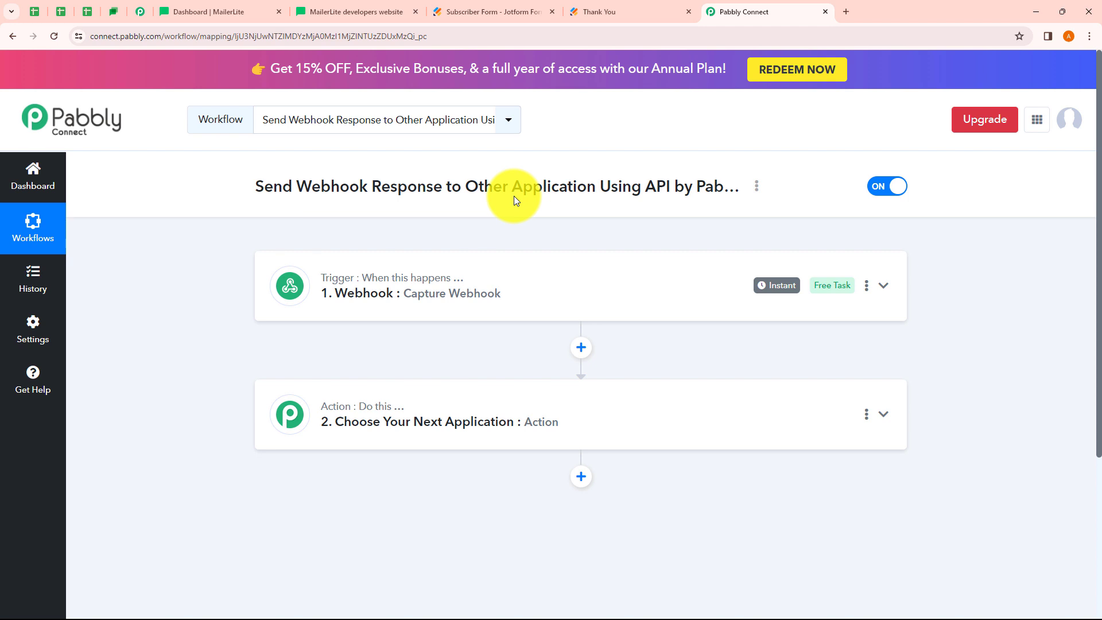
{"action": "left_click_drag", "start_coordinate": [645, 189], "coordinate": [666, 187]}
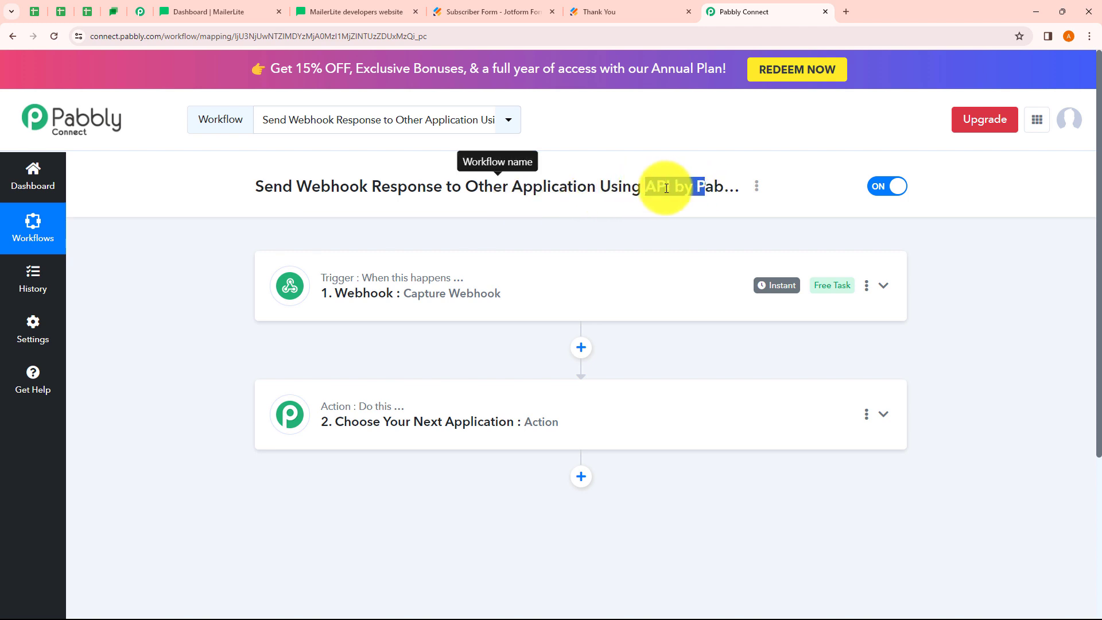
{"action": "left_click", "coordinate": [651, 205]}
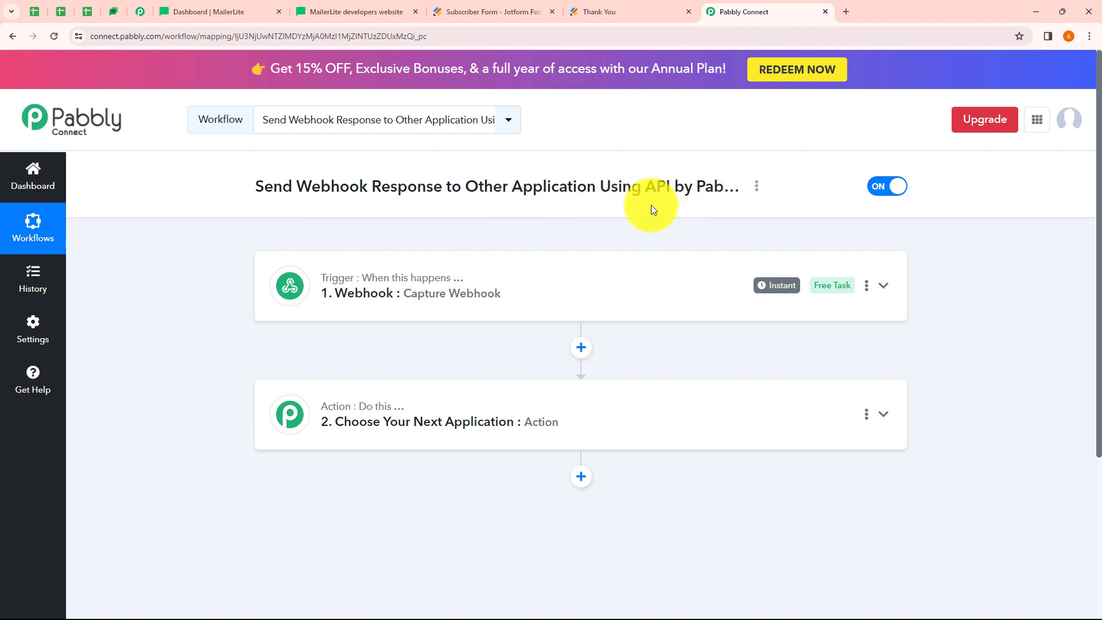
{"action": "scroll", "coordinate": [542, 195], "scroll_direction": "down", "scroll_amount": 2}
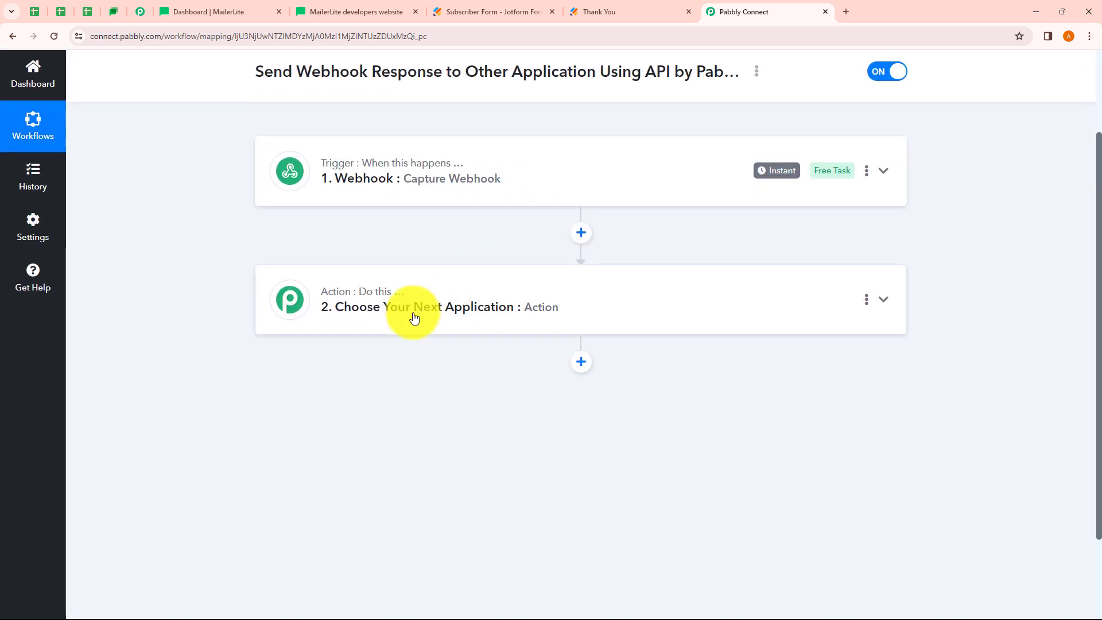
{"action": "left_click", "coordinate": [414, 318]}
{"action": "scroll", "coordinate": [344, 305], "scroll_direction": "down", "scroll_amount": 2}
{"action": "left_click", "coordinate": [318, 337]}
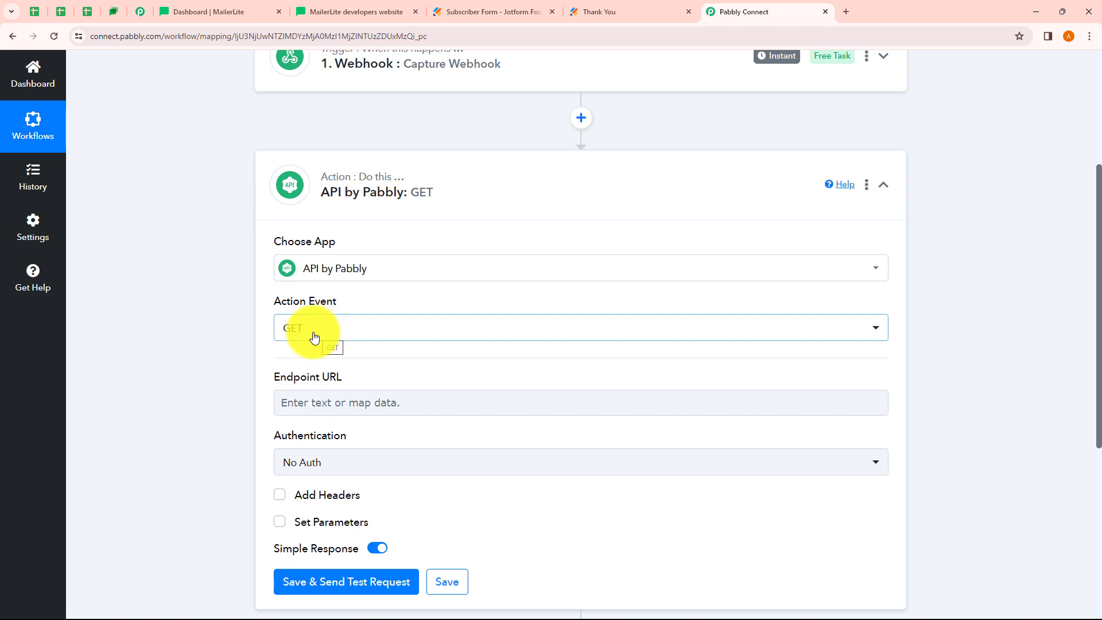
{"action": "left_click", "coordinate": [333, 337]}
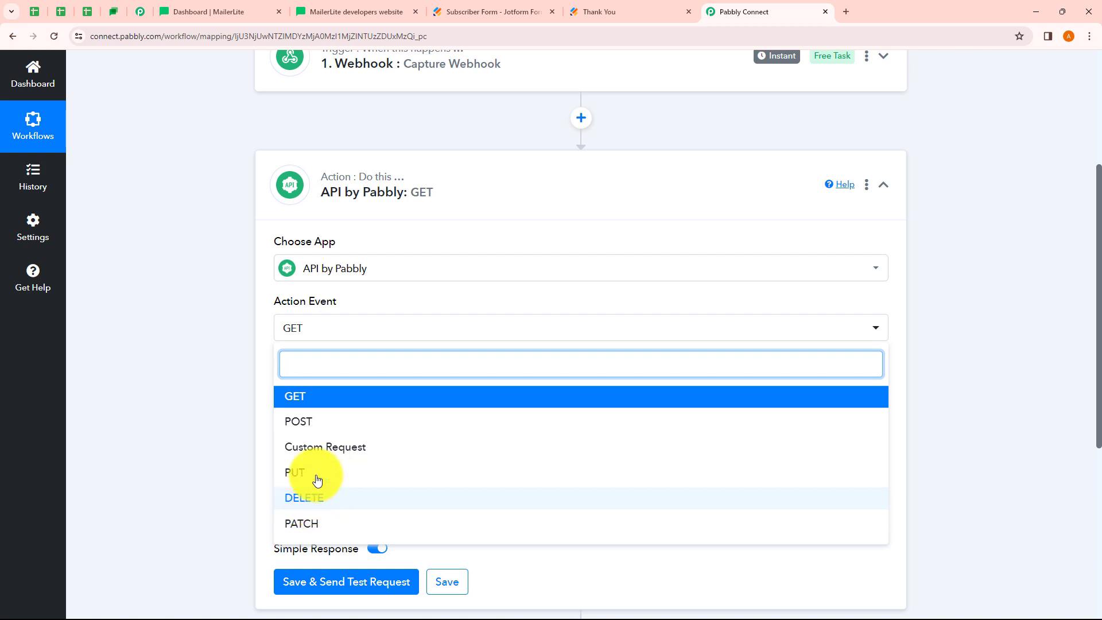
Set the API by Pabbly action event to POST and review the Endpoint URL and Authentication fields
{"action": "left_click", "coordinate": [311, 427]}
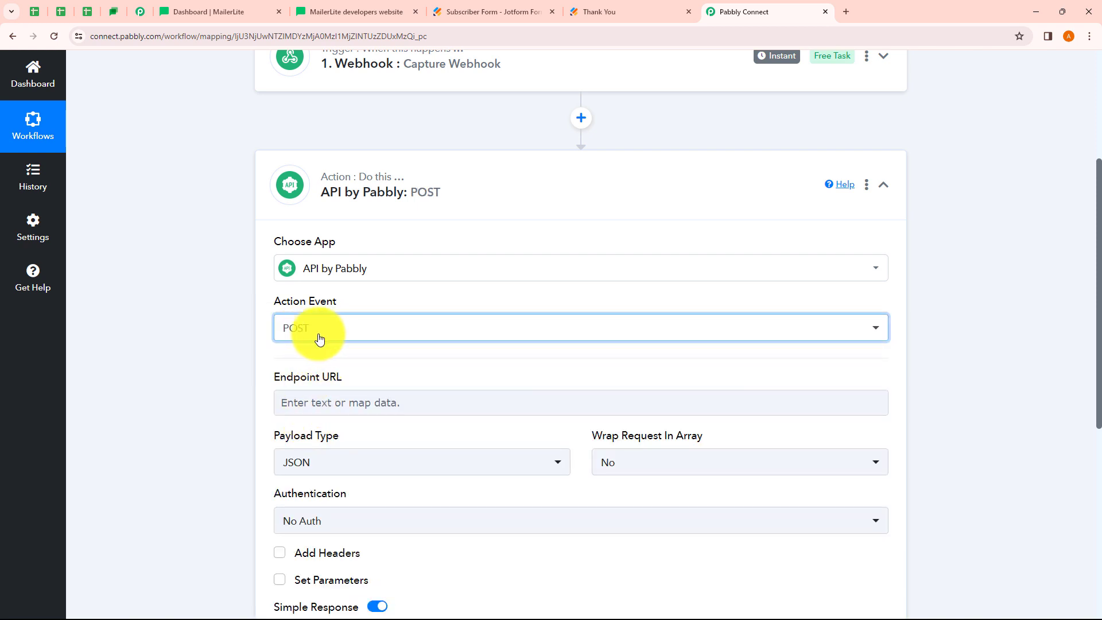
{"action": "scroll", "coordinate": [392, 323], "scroll_direction": "down", "scroll_amount": 2}
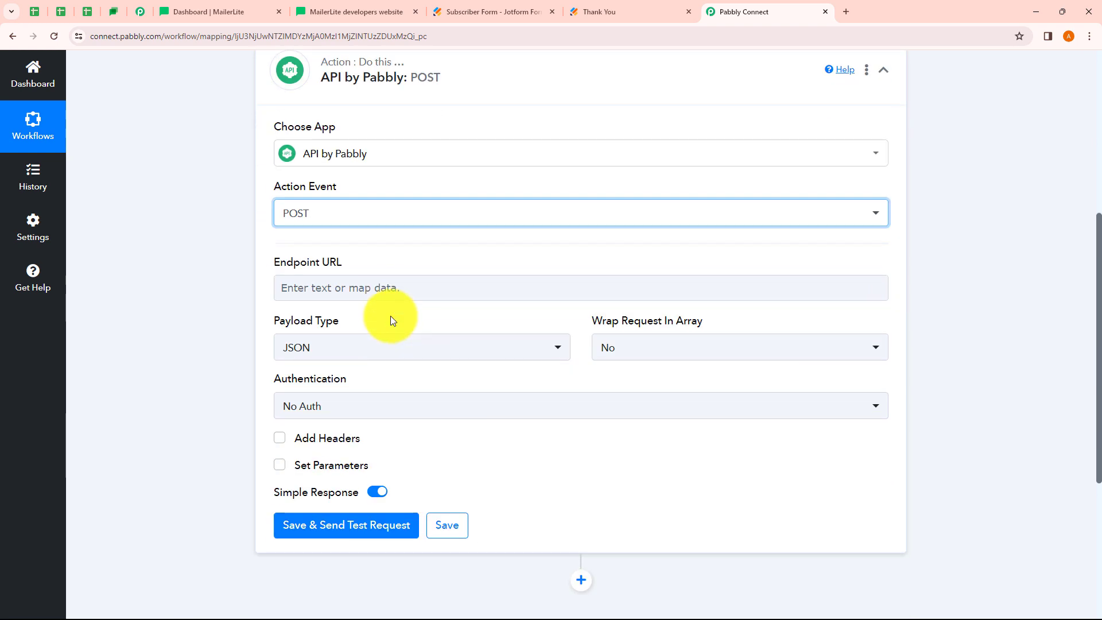
{"action": "left_click", "coordinate": [949, 334]}
{"action": "left_click", "coordinate": [336, 281]}
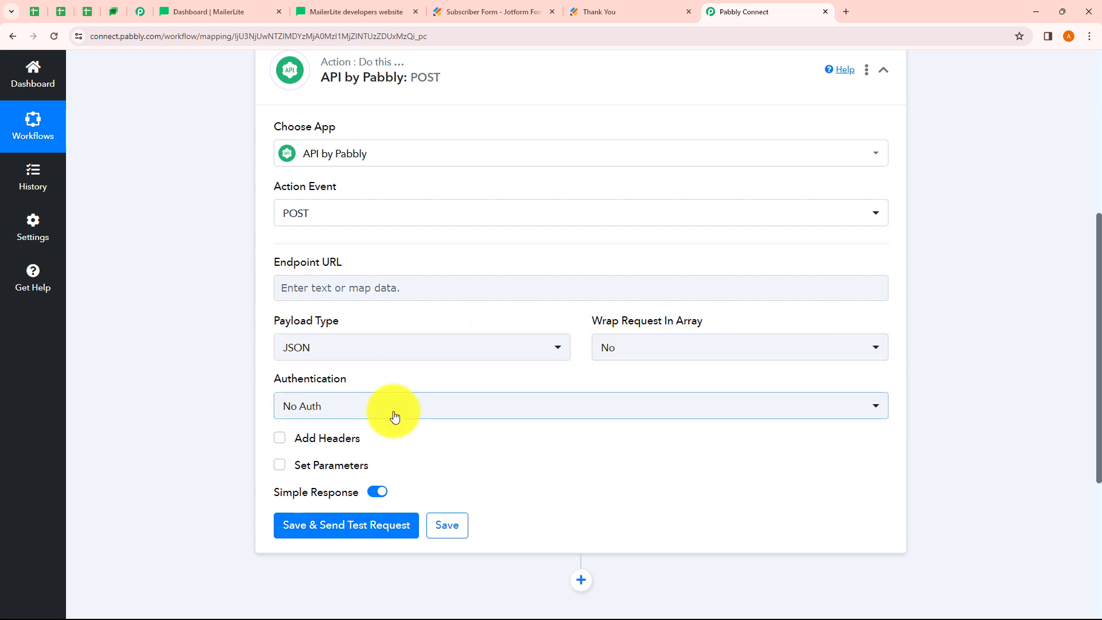
{"action": "mouse_move", "coordinate": [328, 443]}
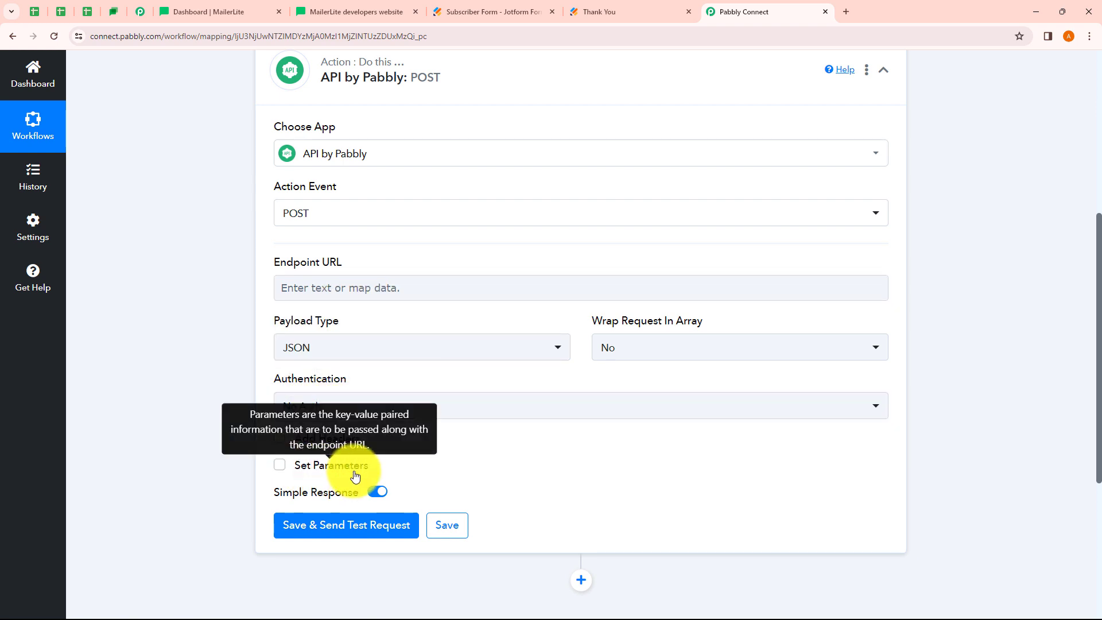
{"action": "left_click", "coordinate": [351, 12]}
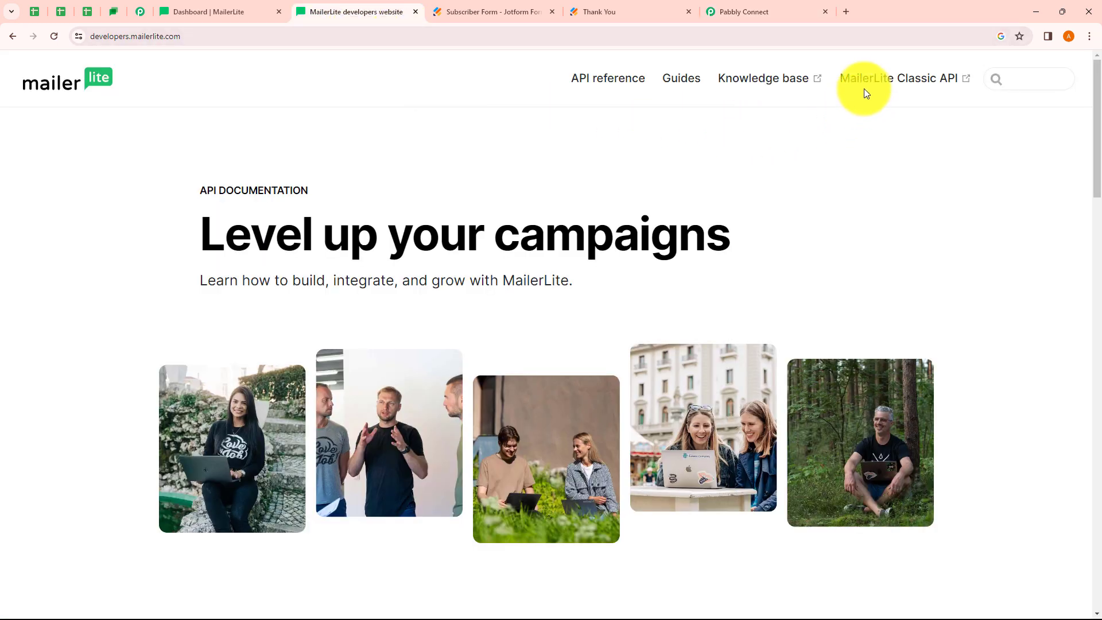
In the MailerLite Classic API reference, open POST /subscribers and select its api/v2/subscribers endpoint URL
{"action": "left_click", "coordinate": [899, 80]}
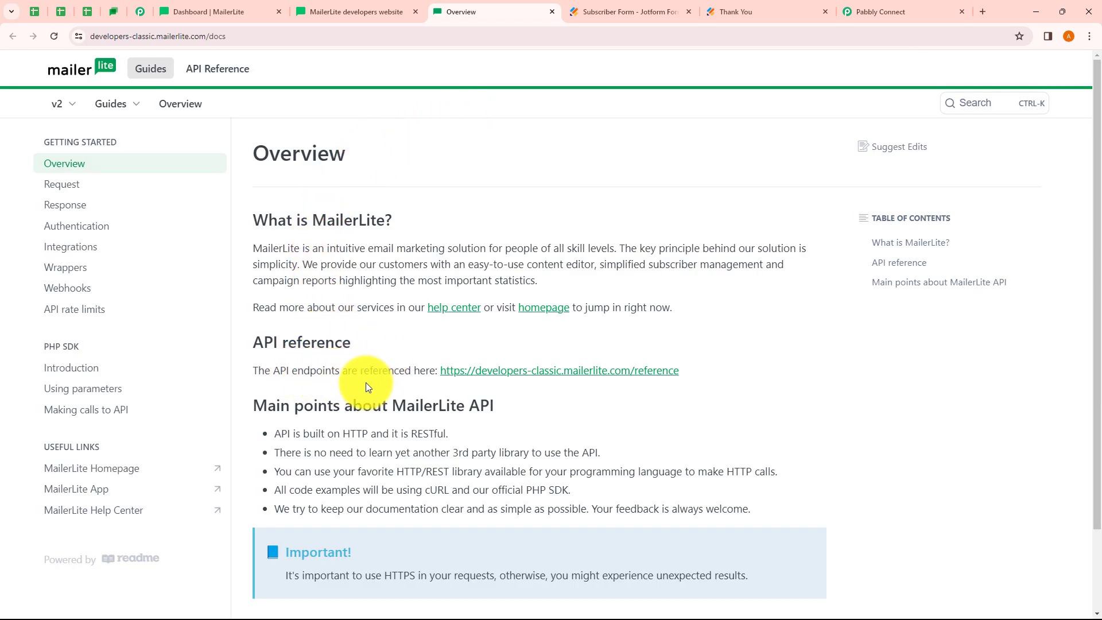
{"action": "left_click", "coordinate": [566, 374]}
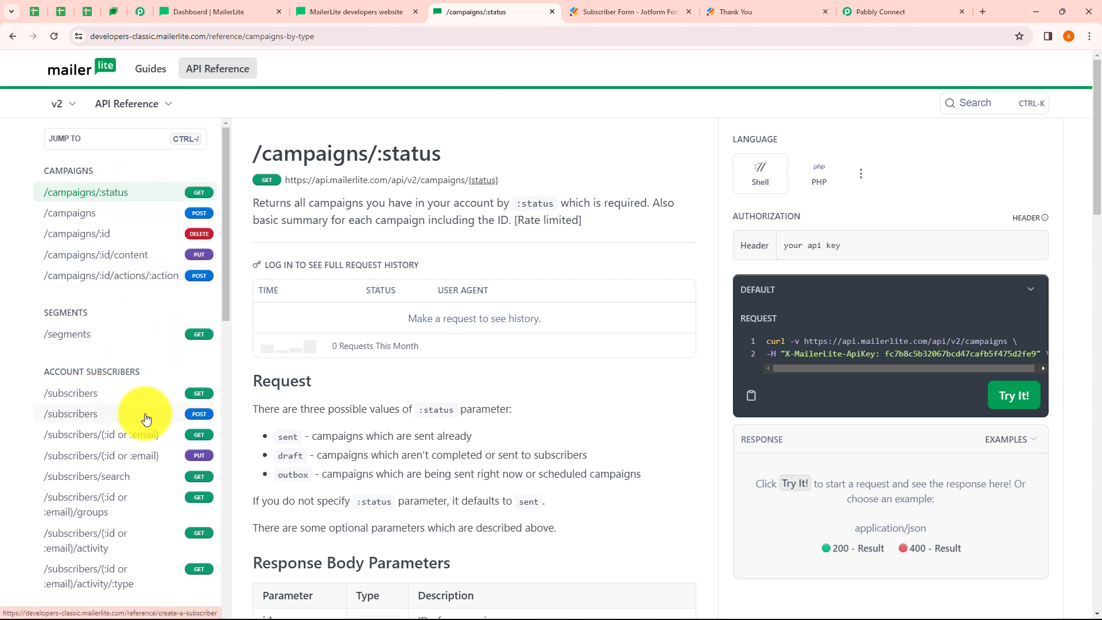
{"action": "left_click", "coordinate": [198, 418]}
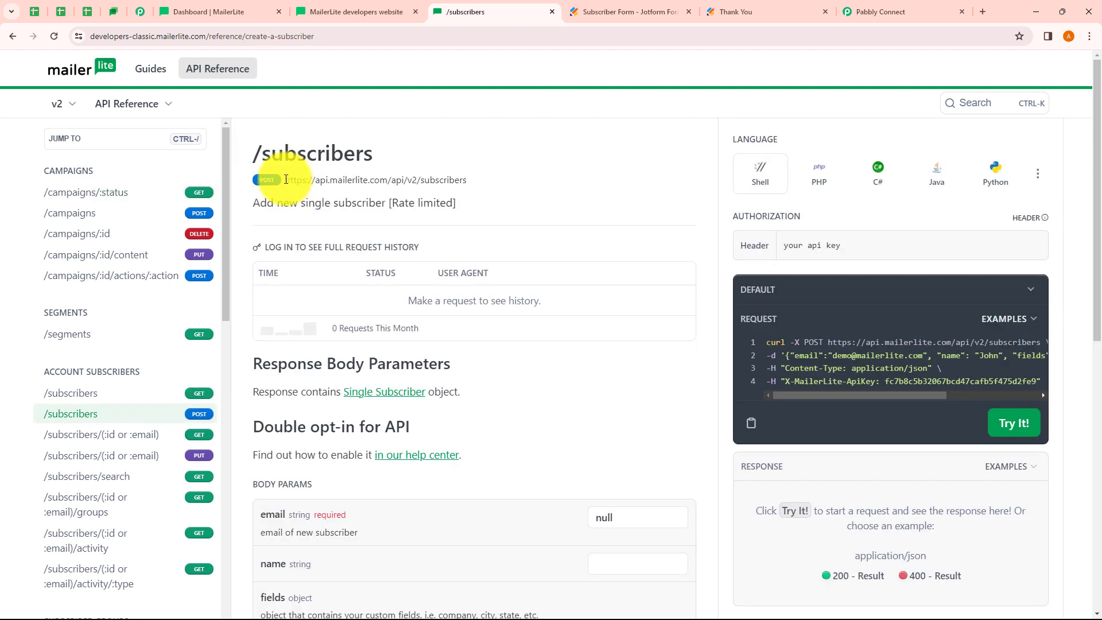
{"action": "left_click_drag", "start_coordinate": [285, 179], "coordinate": [465, 176]}
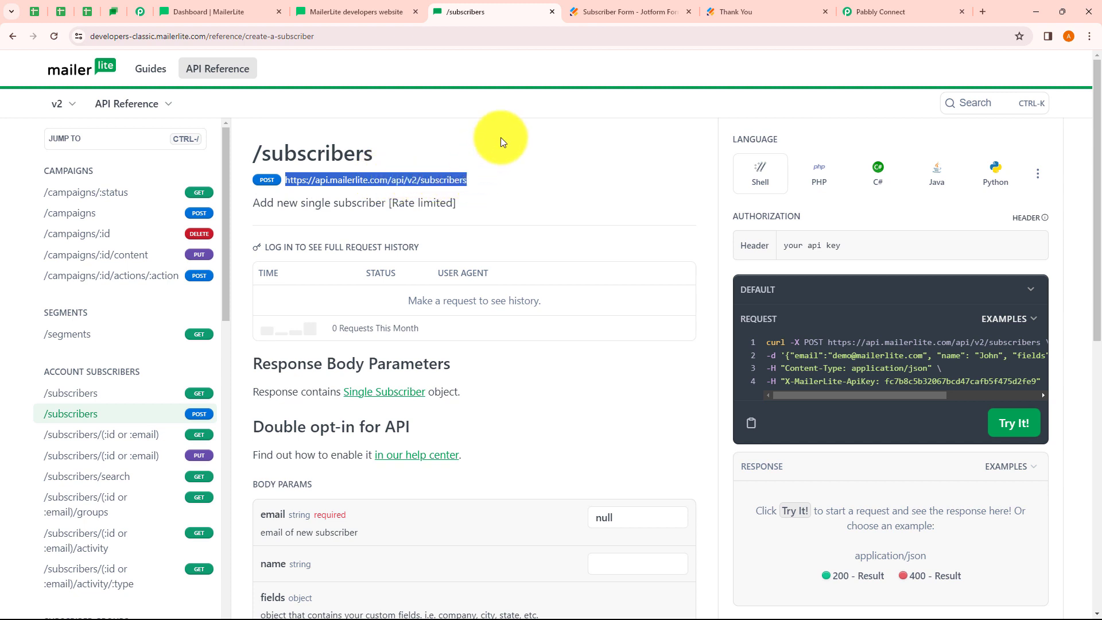
{"action": "left_click", "coordinate": [875, 12]}
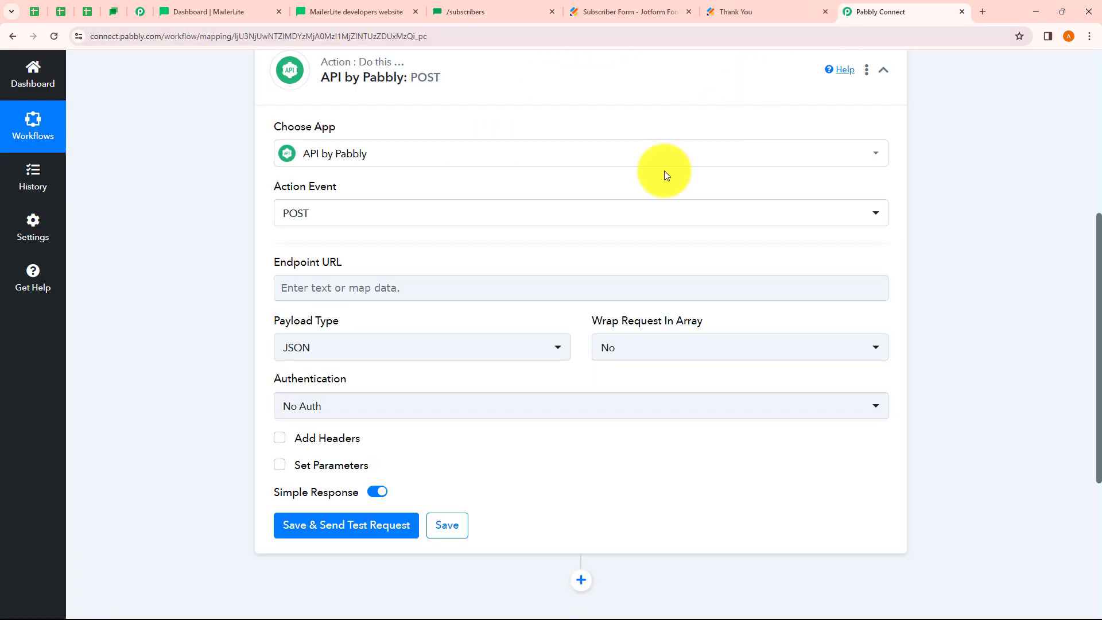
{"action": "left_click", "coordinate": [341, 290]}
{"action": "type", "text": "https://api.mailerlite.com/api/v2/subscribers"}
{"action": "left_click", "coordinate": [194, 310]}
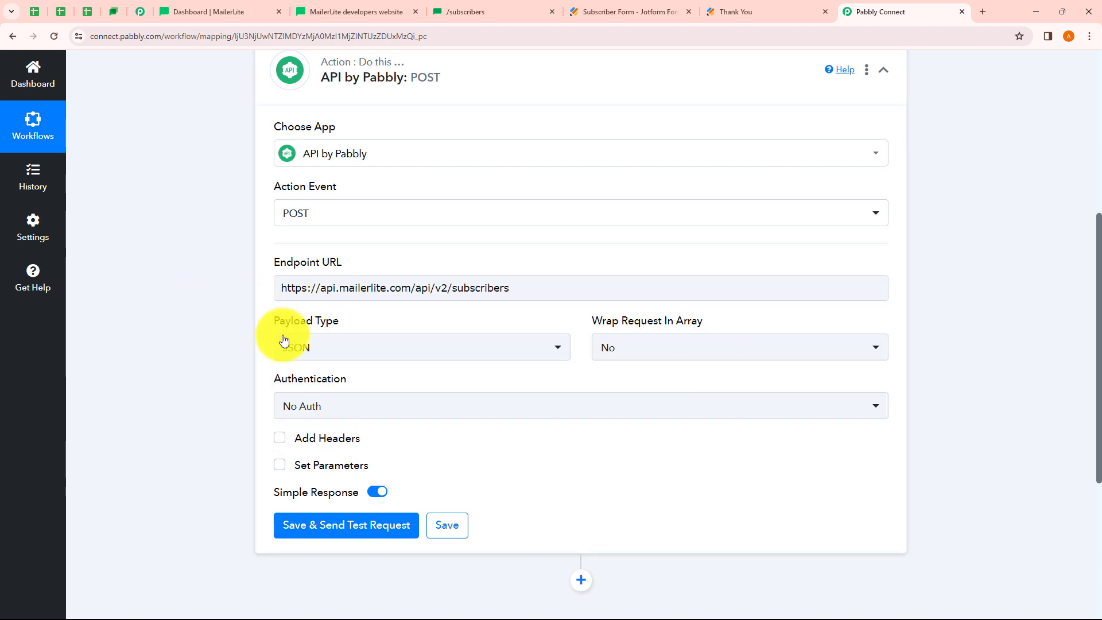
Keep Payload Type JSON, Wrap Request In Array No, and Authentication No Auth
{"action": "left_click", "coordinate": [328, 353]}
{"action": "left_click", "coordinate": [198, 352]}
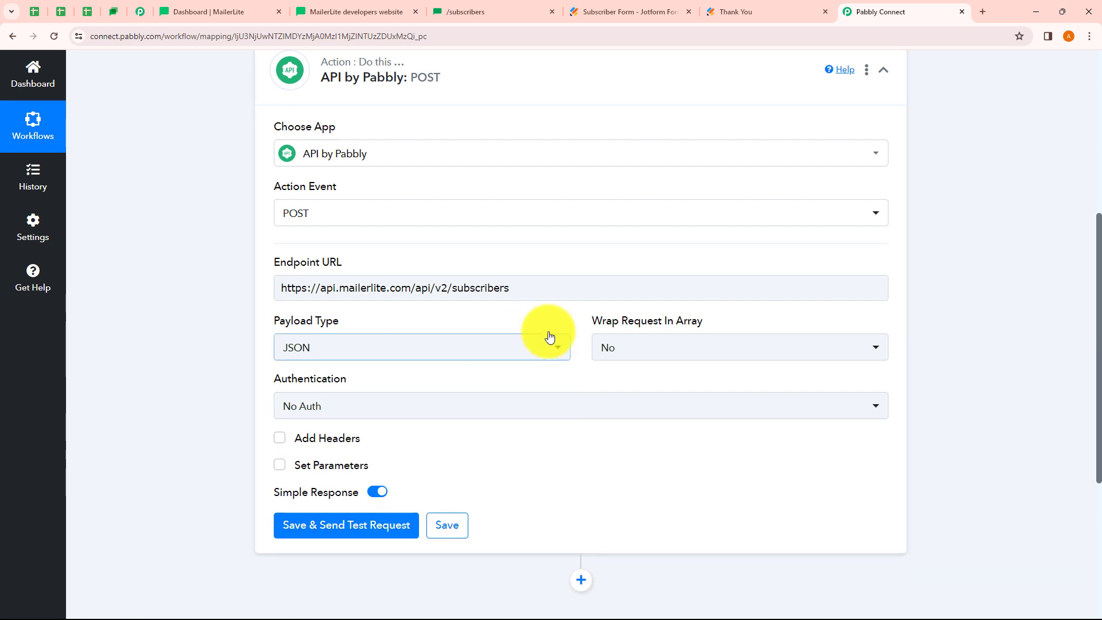
{"action": "left_click", "coordinate": [669, 353]}
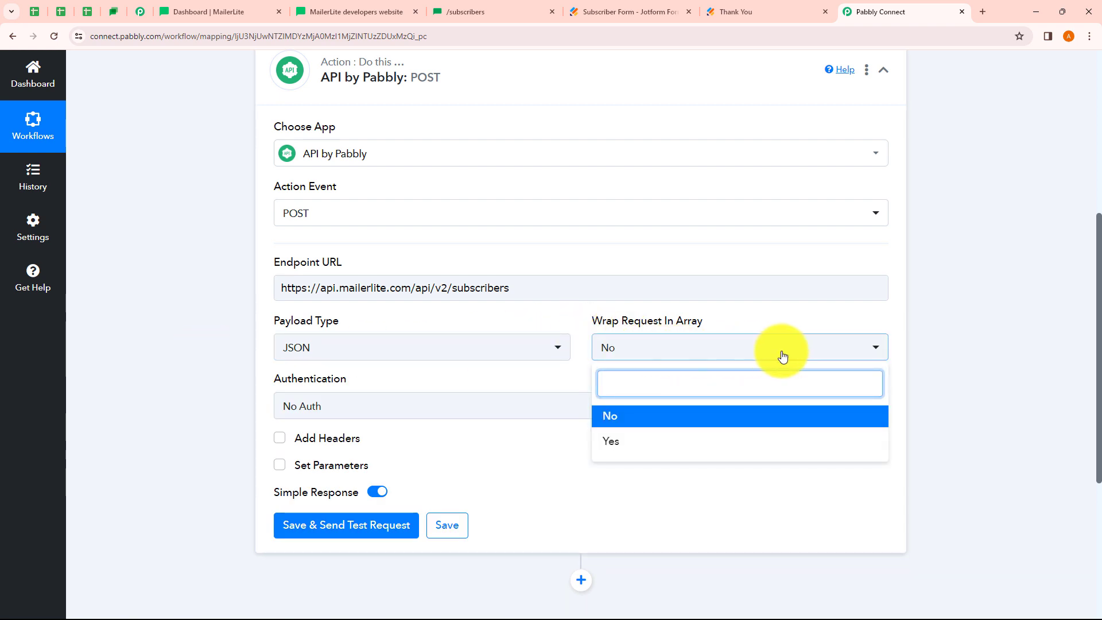
{"action": "left_click", "coordinate": [930, 356]}
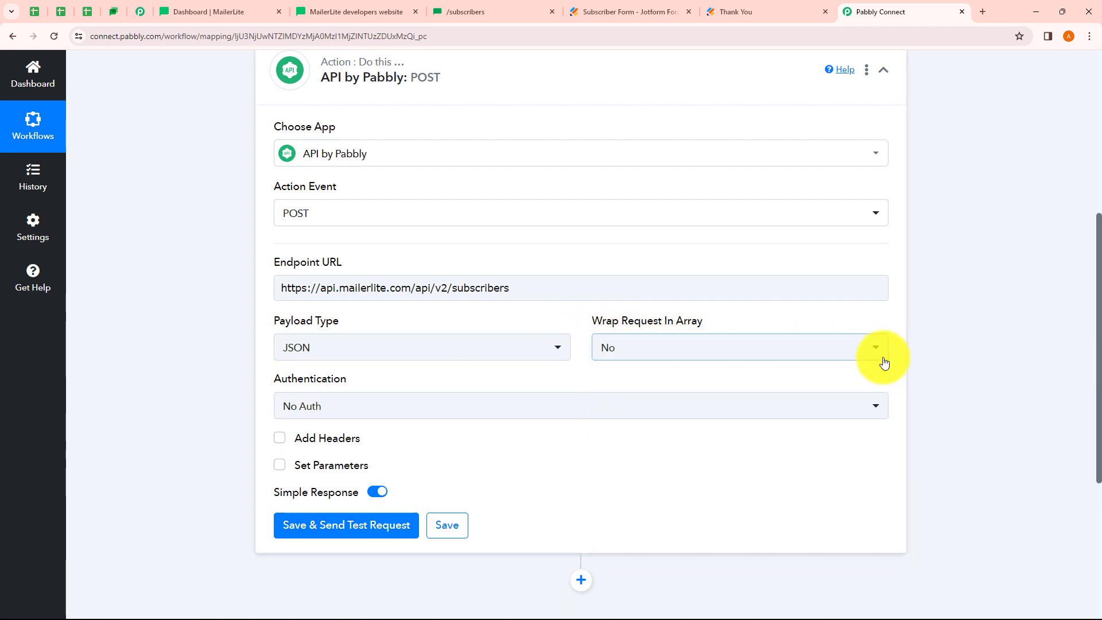
{"action": "left_click", "coordinate": [307, 402]}
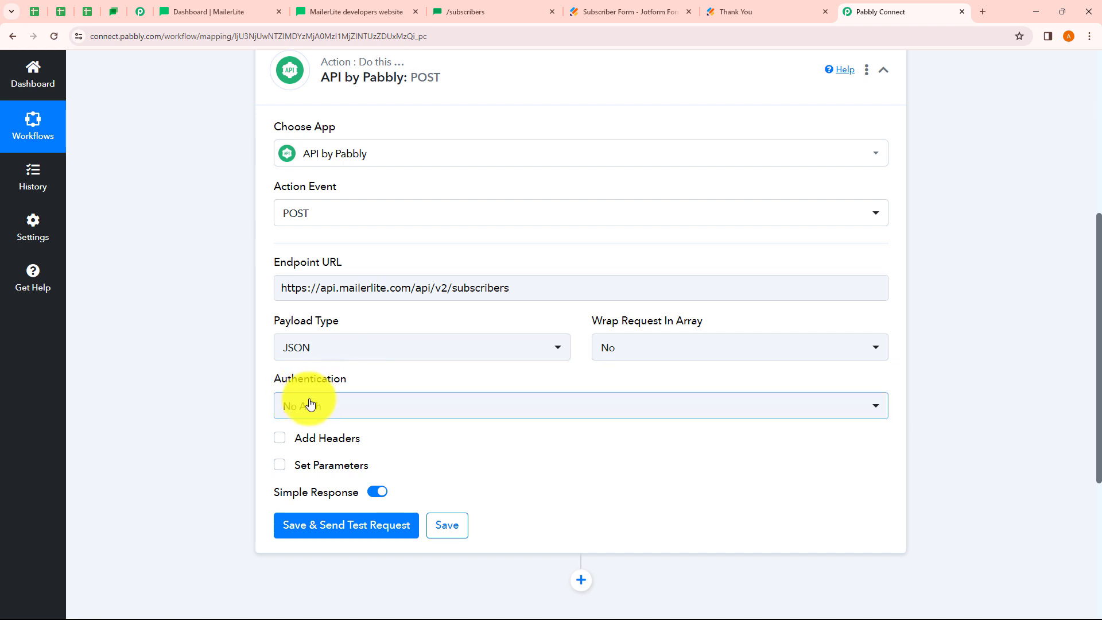
{"action": "left_click", "coordinate": [352, 402]}
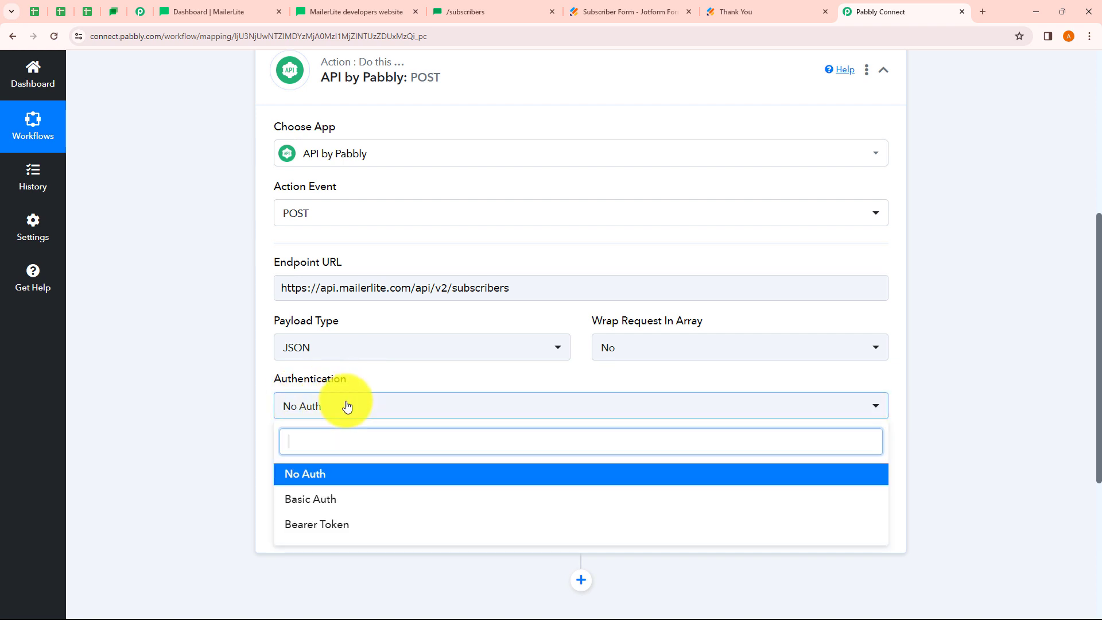
{"action": "left_click", "coordinate": [214, 438]}
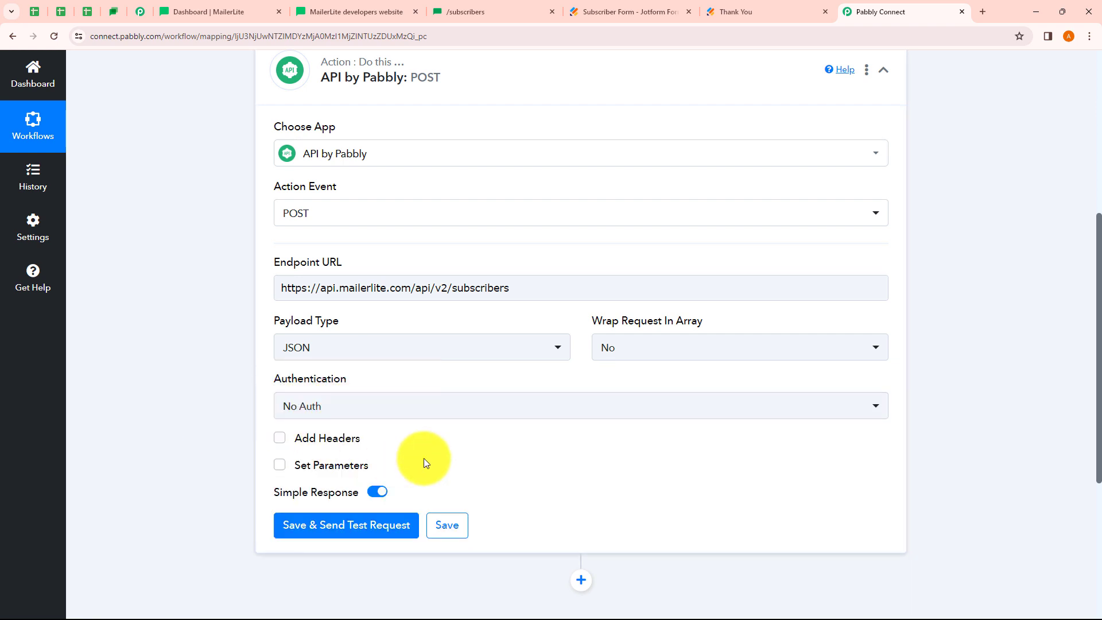
{"action": "mouse_move", "coordinate": [319, 383]}
{"action": "scroll", "coordinate": [319, 384], "scroll_direction": "down", "scroll_amount": 1}
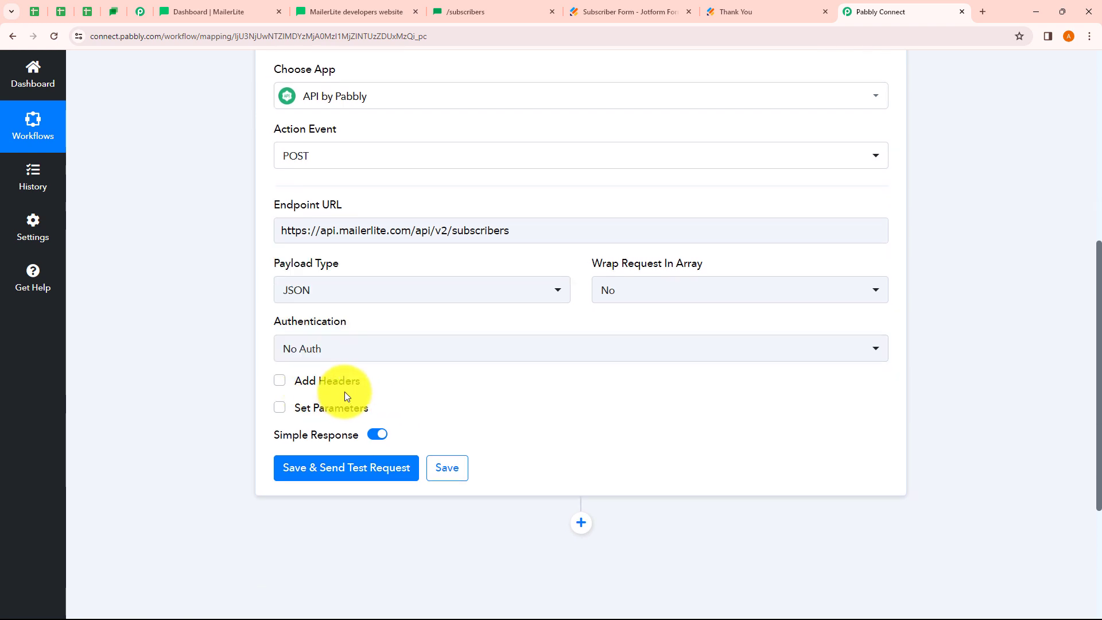
Turn on custom request headers in the API by Pabbly action
{"action": "left_click", "coordinate": [281, 381]}
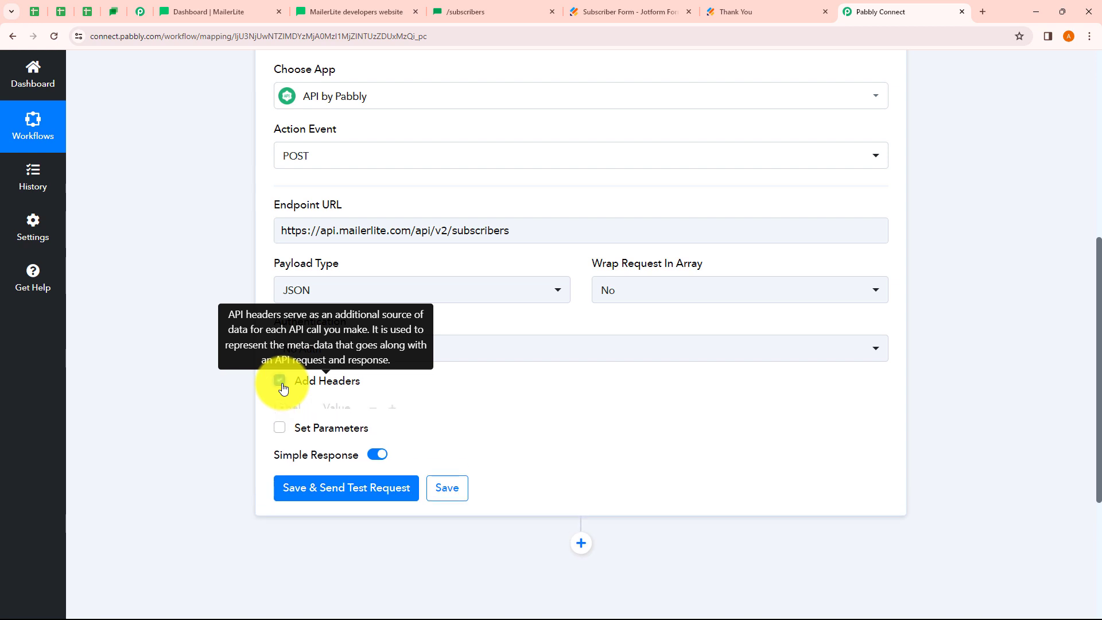
{"action": "scroll", "coordinate": [367, 396], "scroll_direction": "down", "scroll_amount": 1}
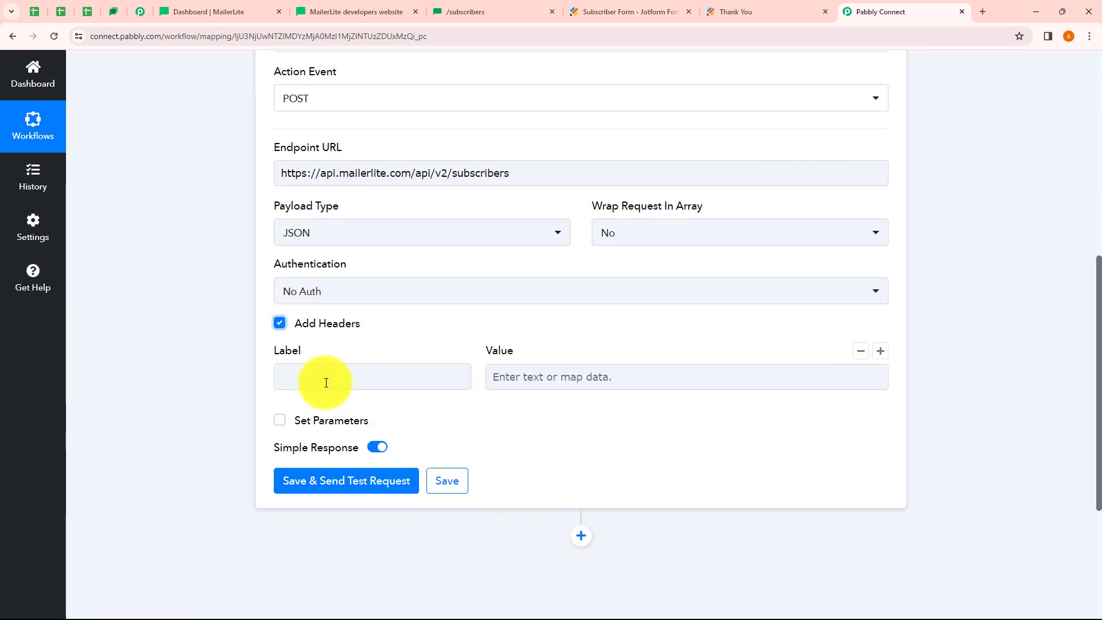
{"action": "left_click", "coordinate": [549, 388]}
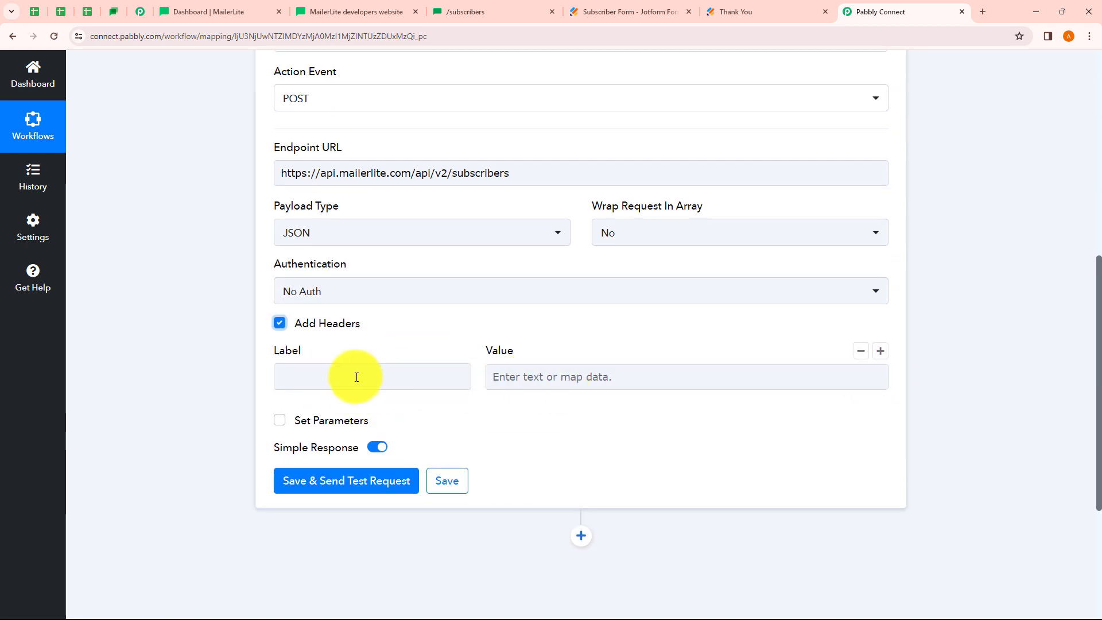
{"action": "left_click", "coordinate": [322, 376]}
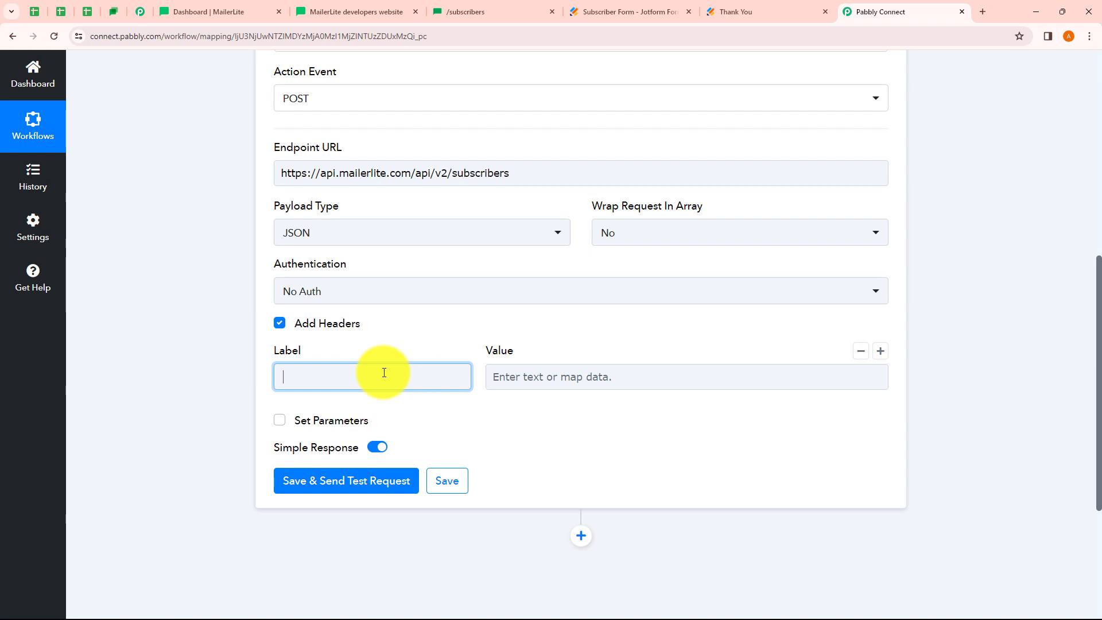
Copy X-MailerLite-ApiKey from MailerLite's cURL example into the header Label field
{"action": "left_click", "coordinate": [475, 9]}
{"action": "left_click", "coordinate": [577, 135]}
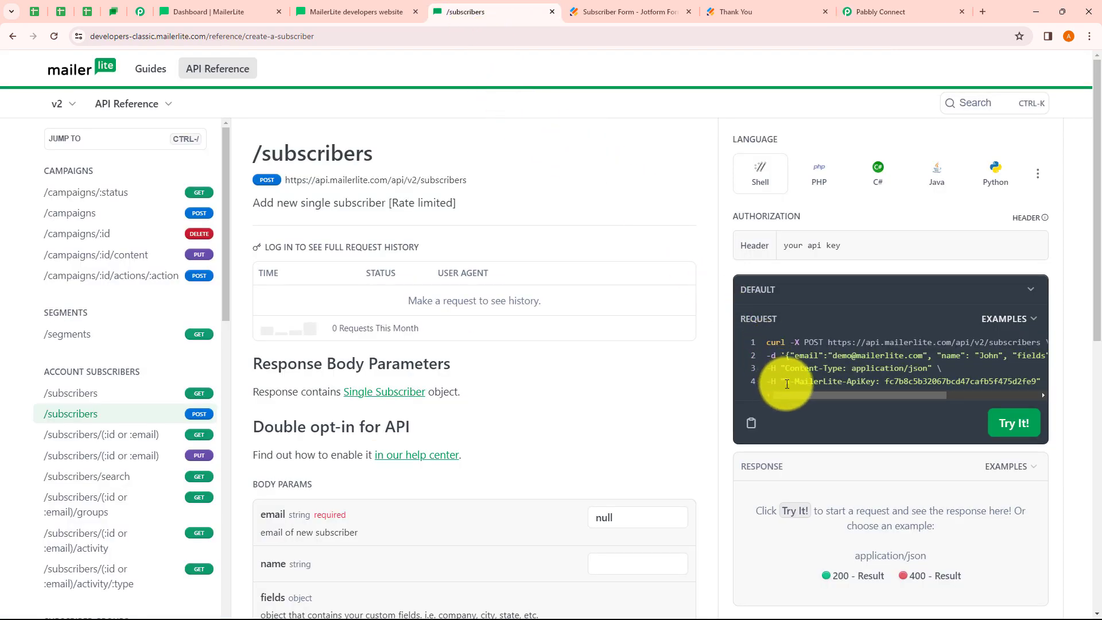
{"action": "left_click_drag", "start_coordinate": [787, 384], "coordinate": [877, 384]}
{"action": "key", "text": "ctrl+c"}
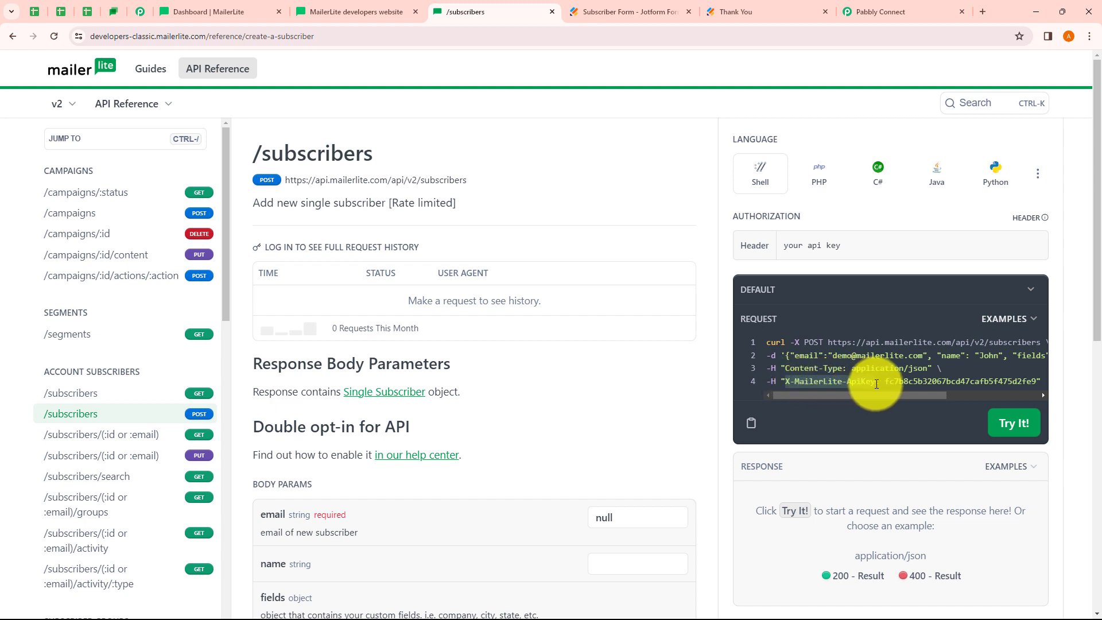
{"action": "left_click", "coordinate": [867, 16]}
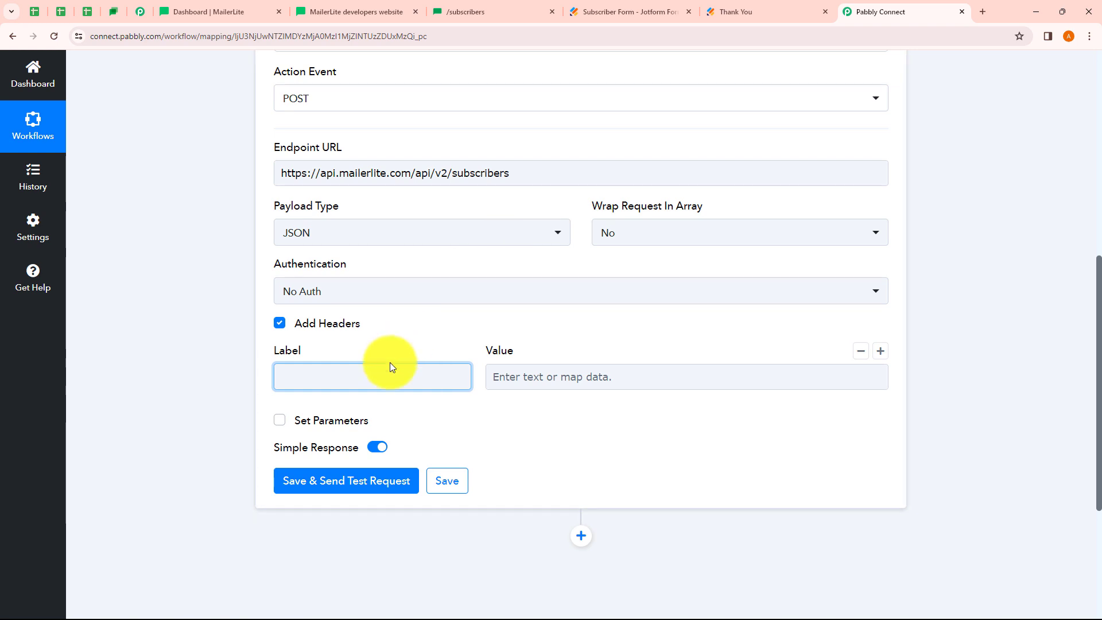
{"action": "key", "text": "ctrl+v"}
{"action": "left_click", "coordinate": [231, 390]}
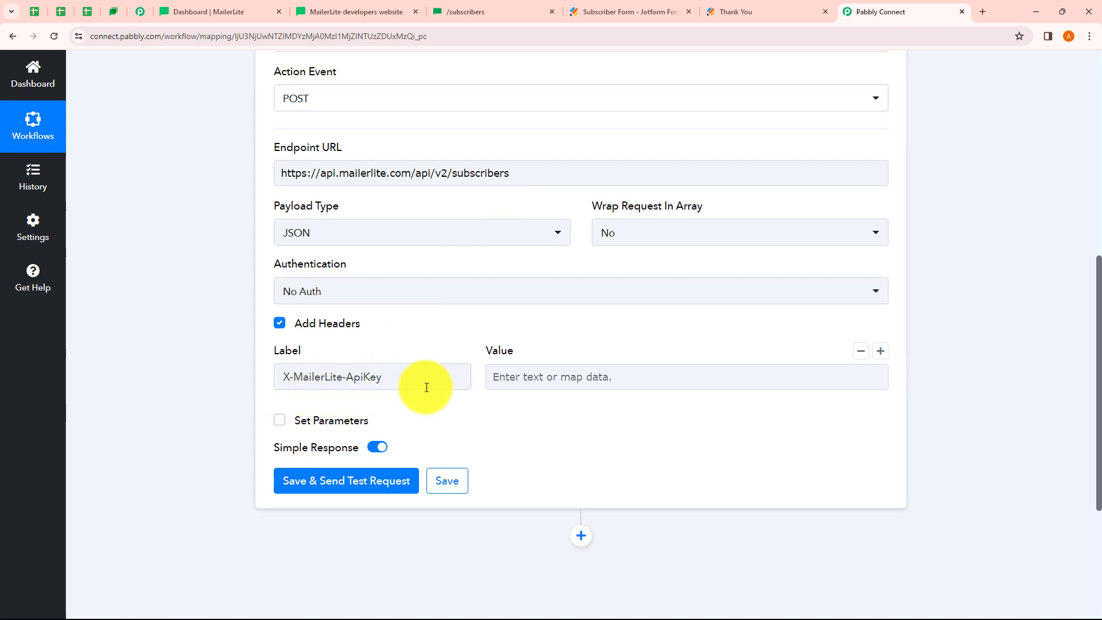
{"action": "left_click", "coordinate": [524, 380]}
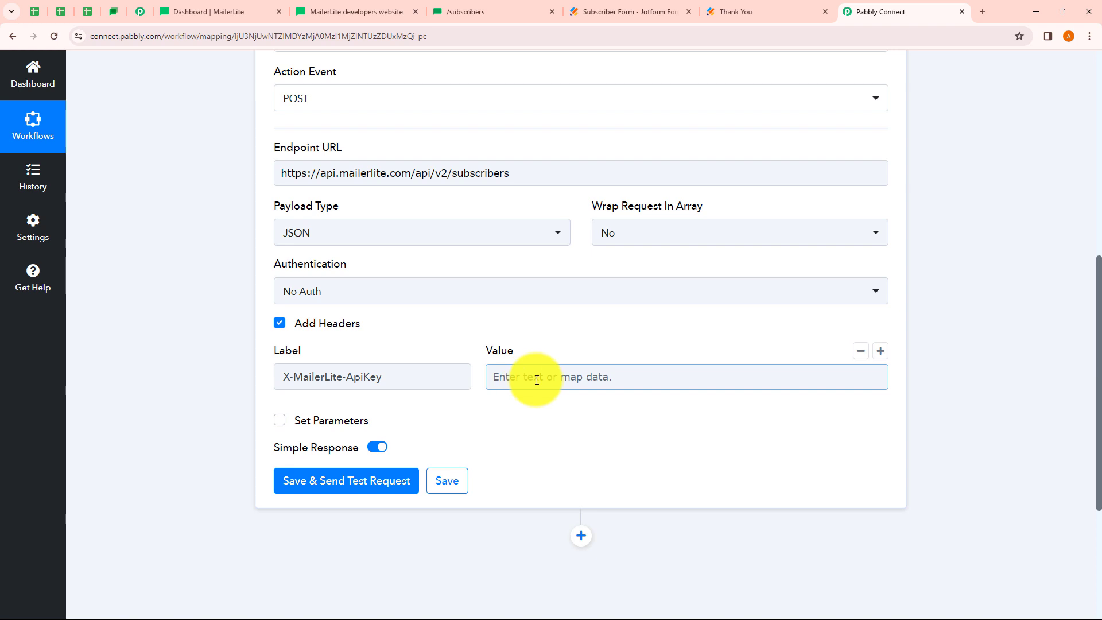
Copy the API key from MailerLite's Integrations > Developer API page
{"action": "left_click", "coordinate": [235, 12]}
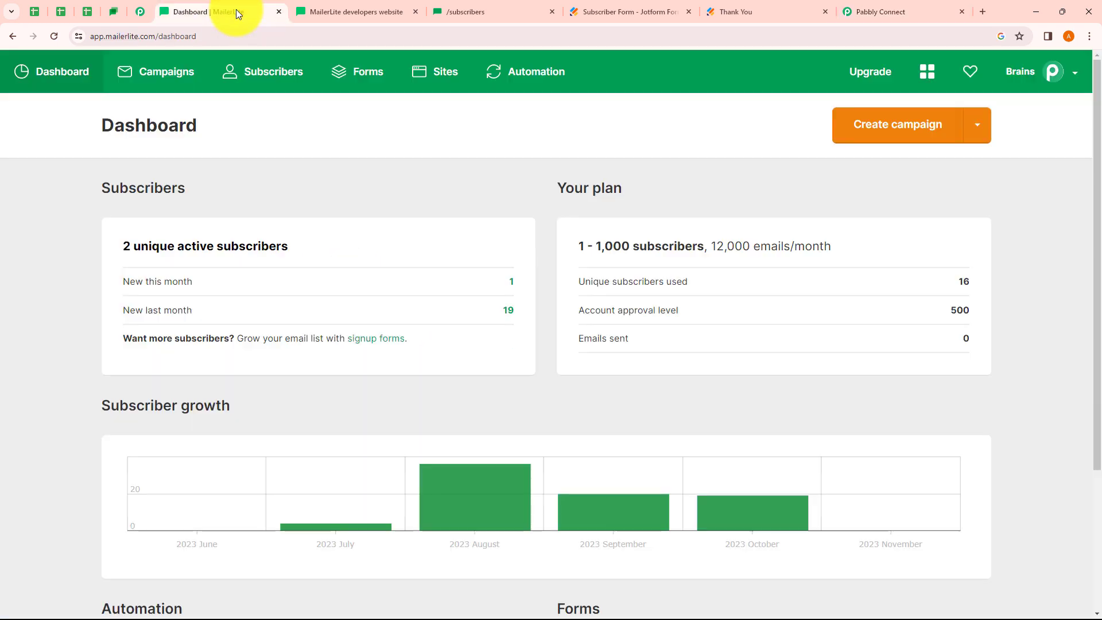
{"action": "left_click", "coordinate": [1078, 77]}
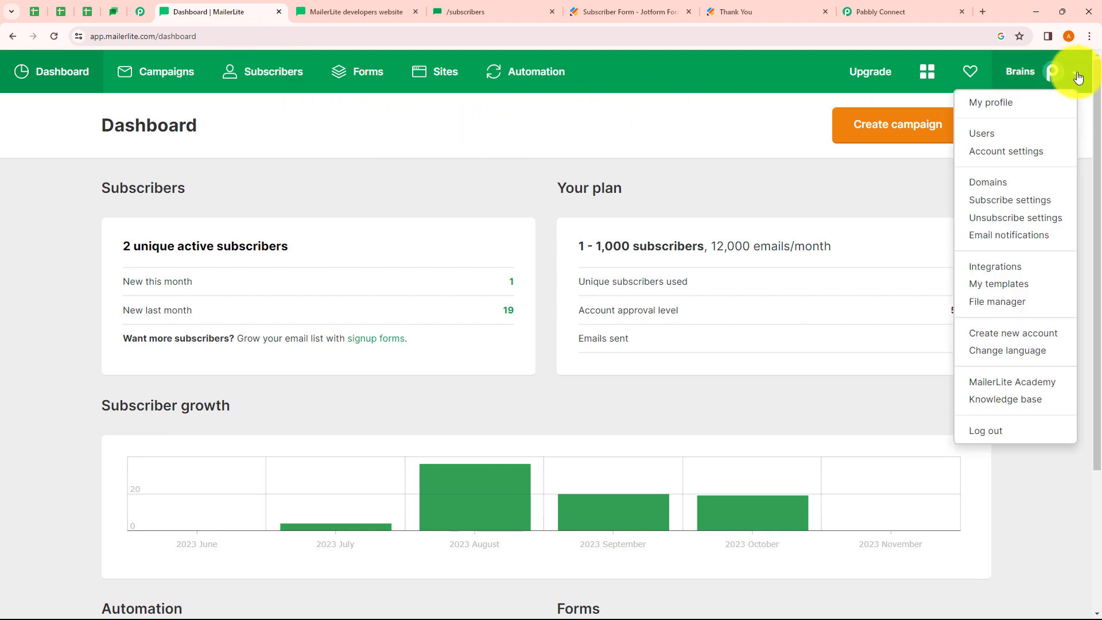
{"action": "left_click", "coordinate": [994, 268]}
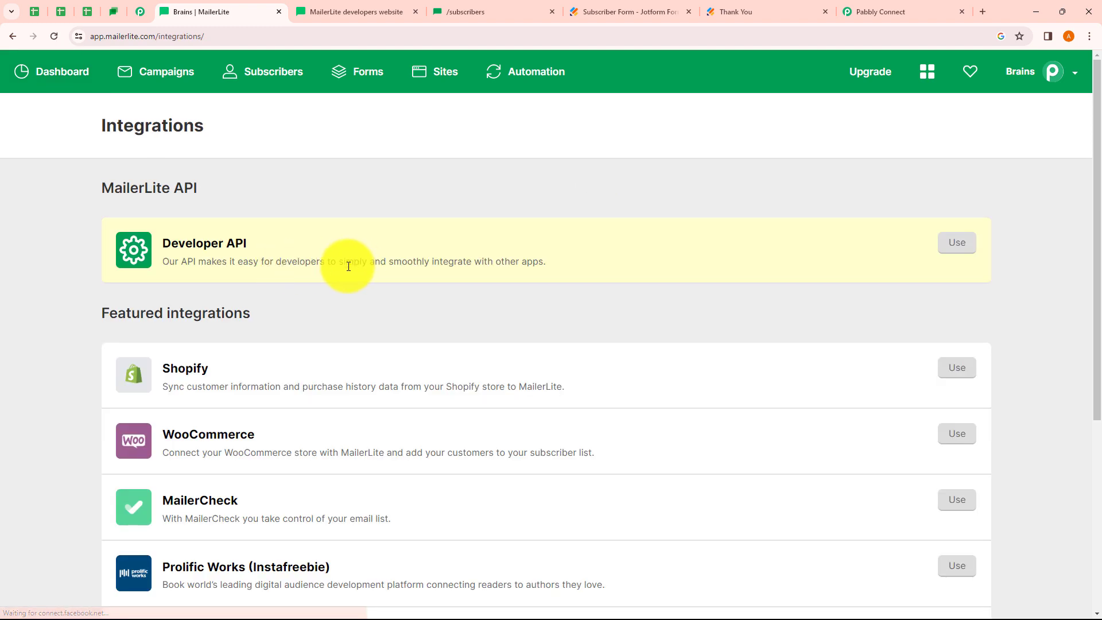
{"action": "left_click", "coordinate": [958, 246]}
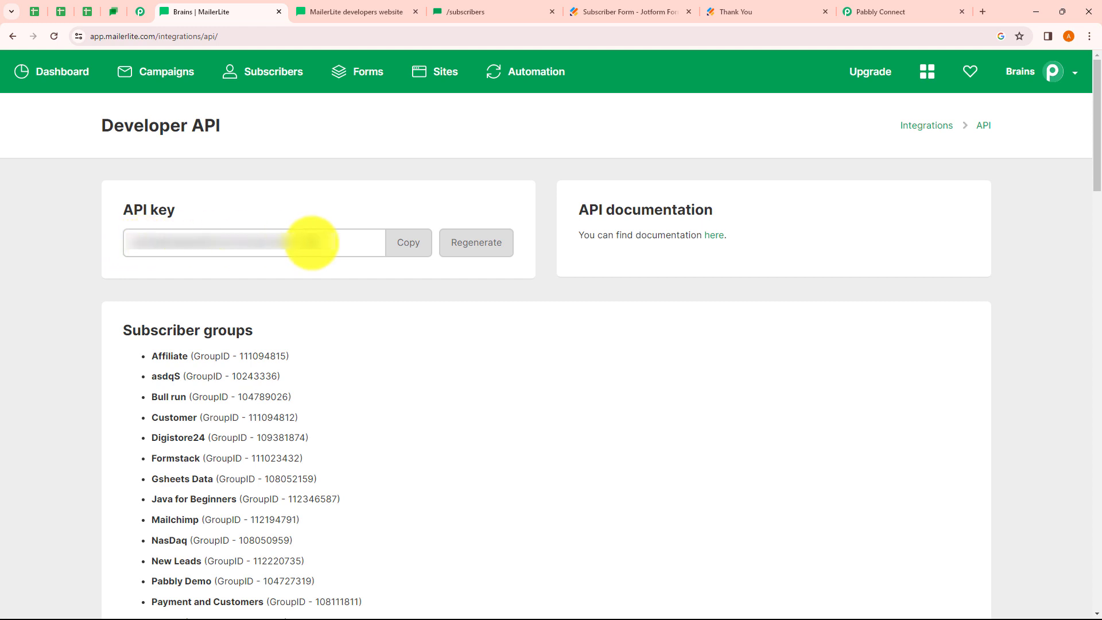
{"action": "left_click", "coordinate": [411, 248]}
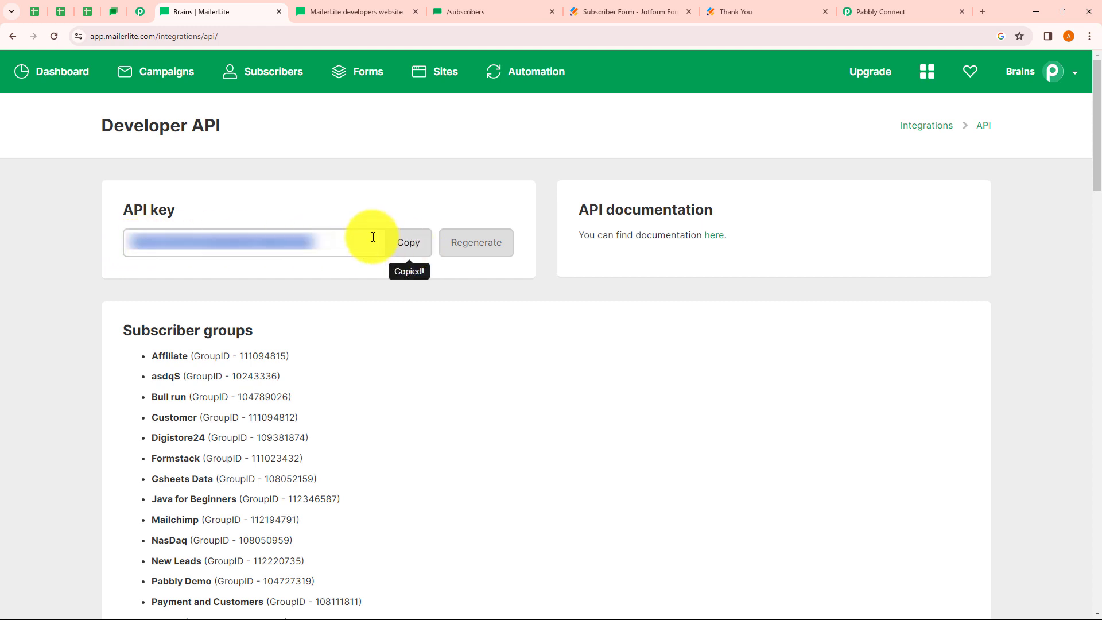
{"action": "left_click", "coordinate": [866, 10]}
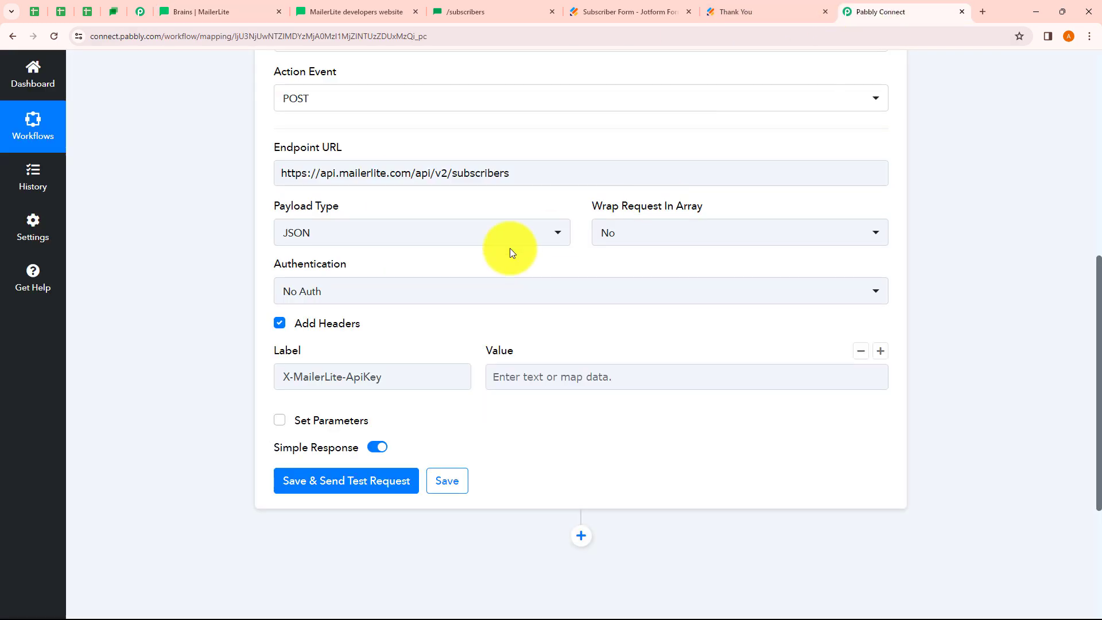
Paste the MailerLite API key as the X-MailerLite-ApiKey header value
{"action": "left_click", "coordinate": [525, 379]}
{"action": "key", "text": "ctrl+v"}
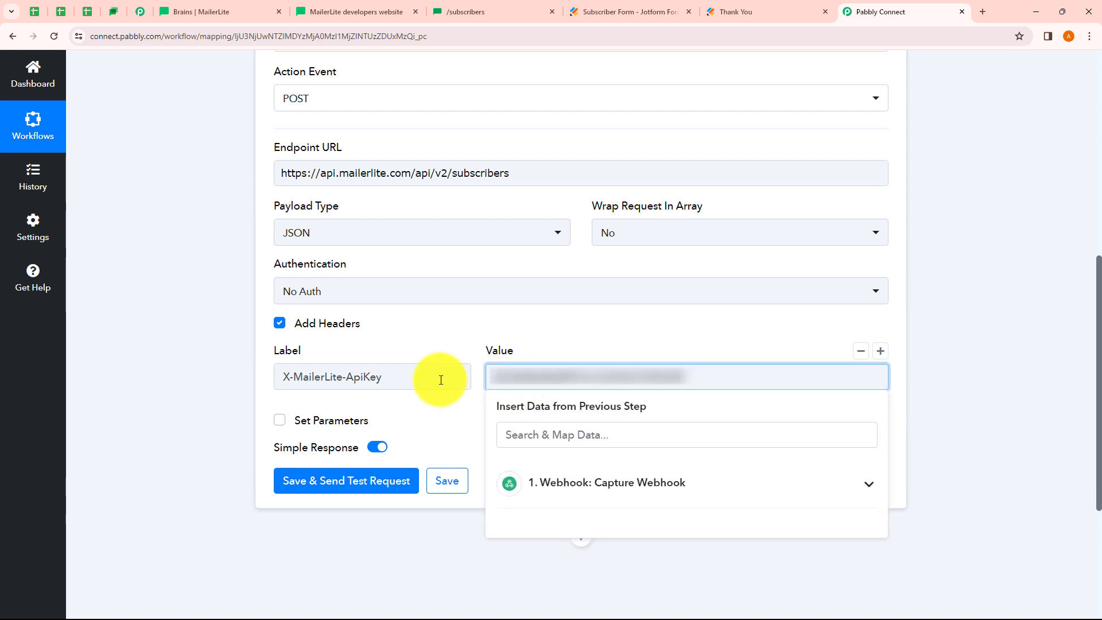
{"action": "left_click", "coordinate": [217, 365]}
Turn on Set Parameters and check the body fields in MailerLite's API reference
{"action": "left_click", "coordinate": [280, 420]}
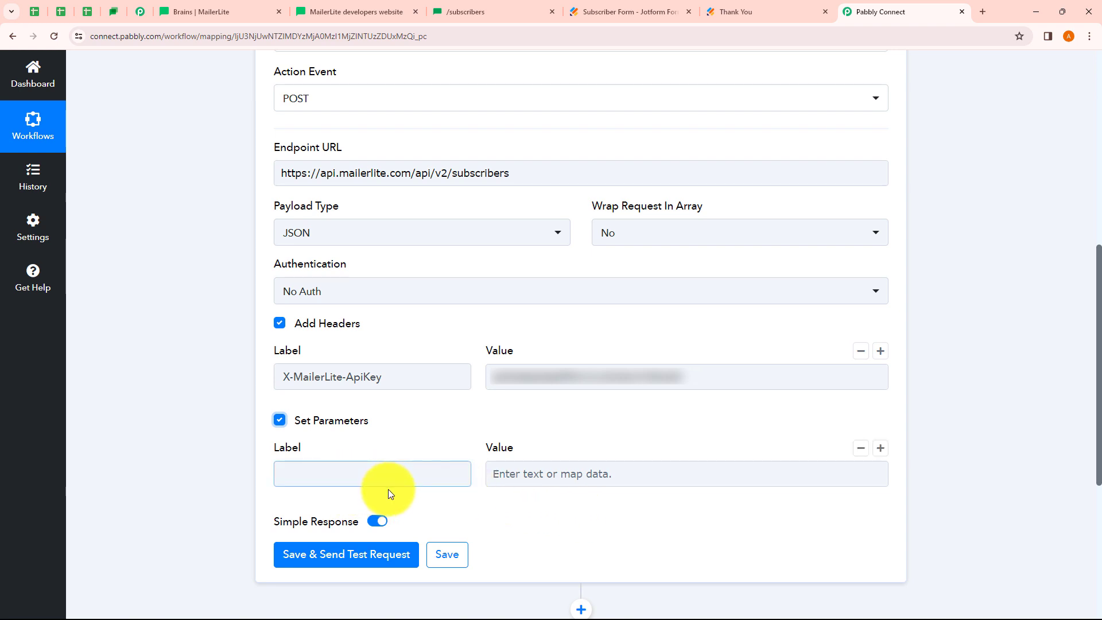
{"action": "left_click", "coordinate": [492, 21]}
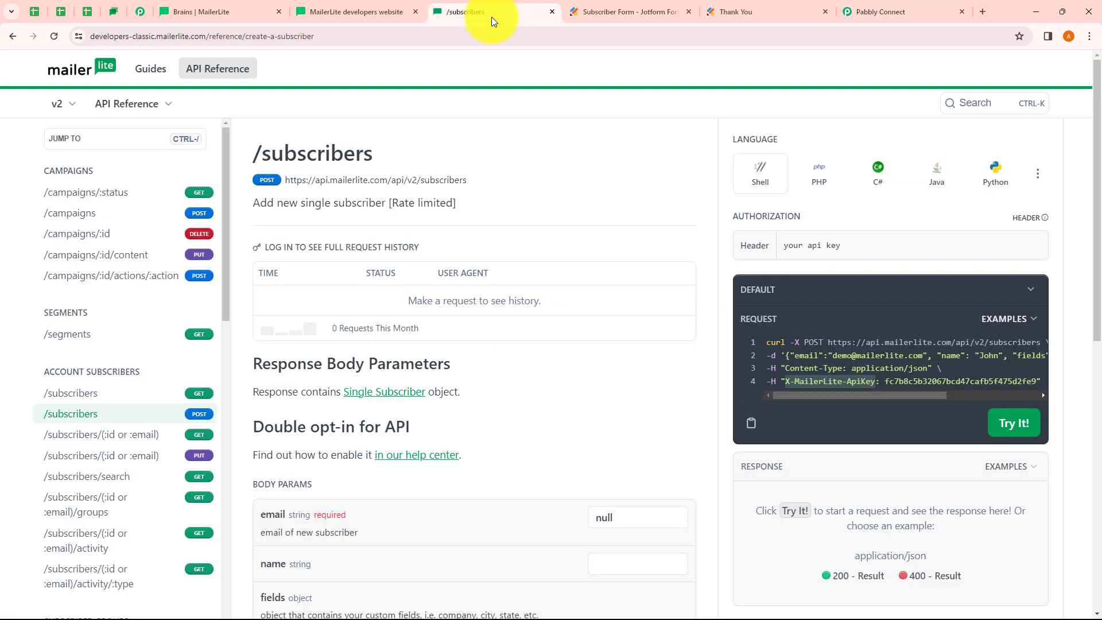
{"action": "scroll", "coordinate": [483, 347], "scroll_direction": "down", "scroll_amount": 4}
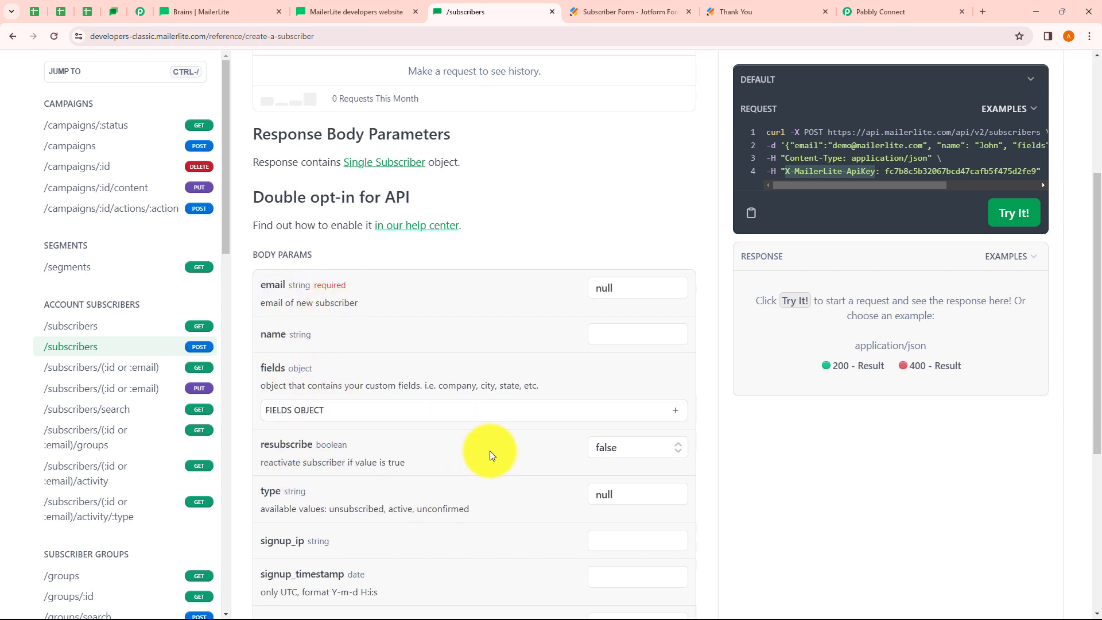
{"action": "left_click", "coordinate": [880, 12]}
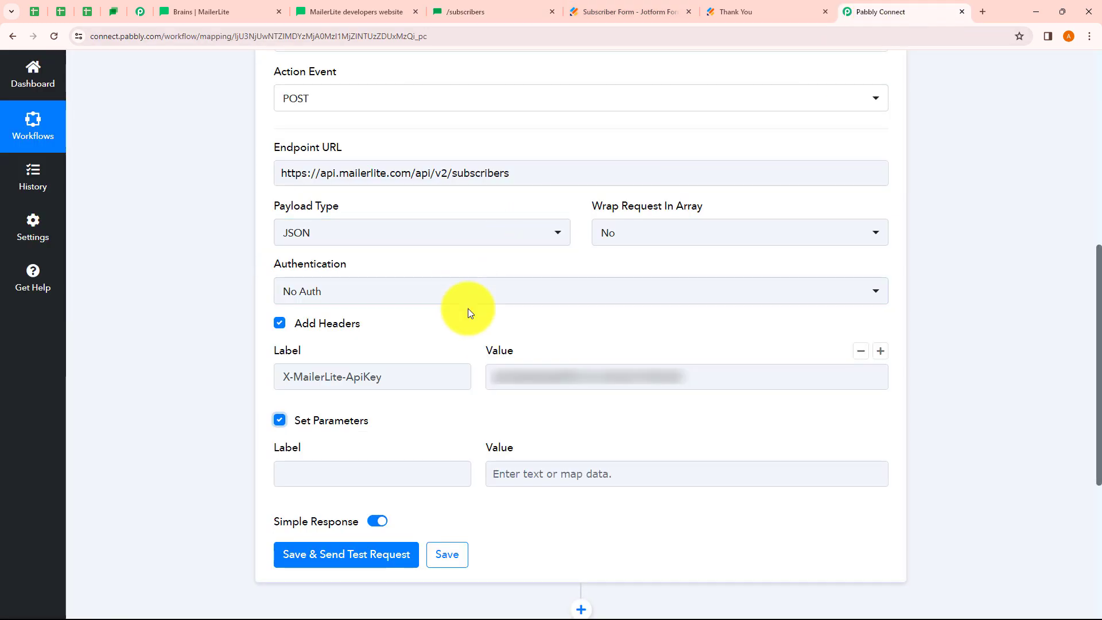
Add an 'email' parameter mapped to the webhook's captured RawRequest Q4 Email field
{"action": "left_click", "coordinate": [330, 471]}
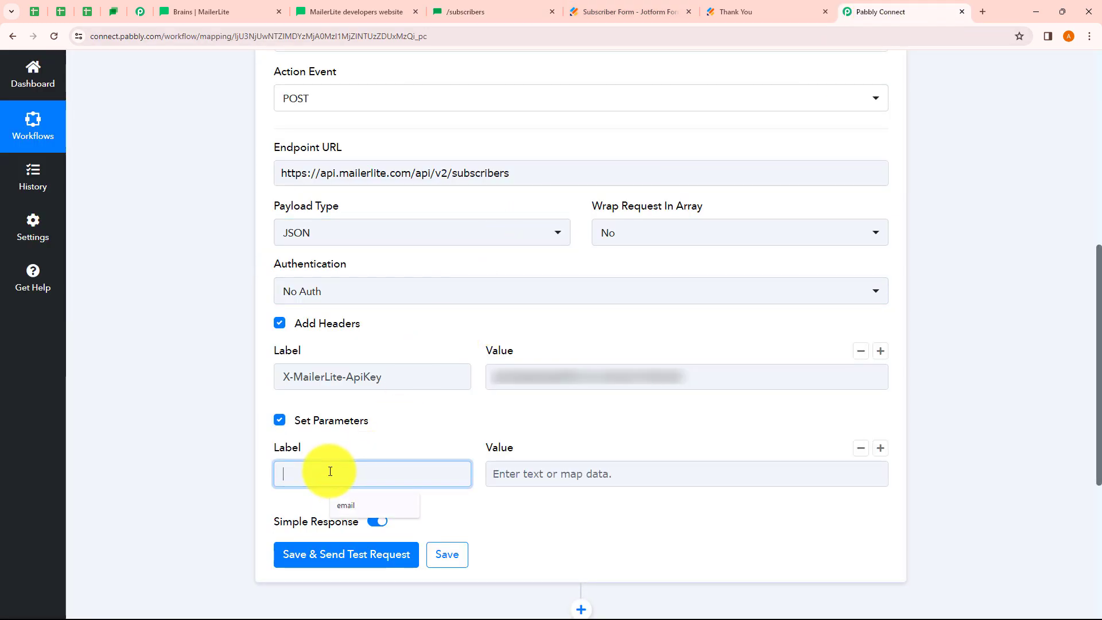
{"action": "type", "text": "email"}
{"action": "left_click", "coordinate": [522, 475]}
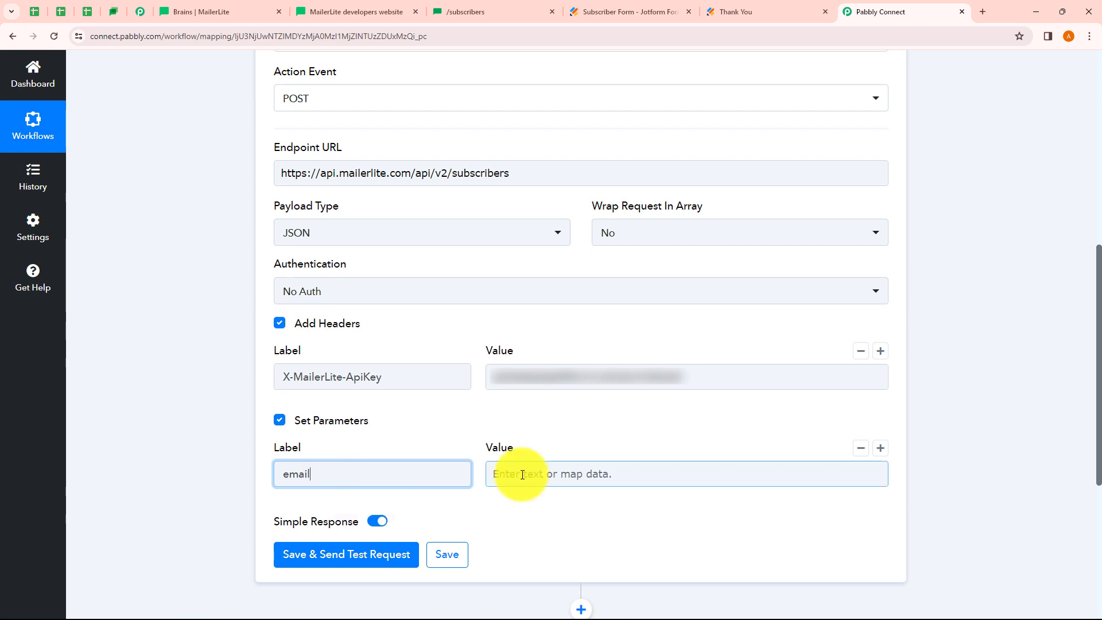
{"action": "left_click", "coordinate": [522, 475]}
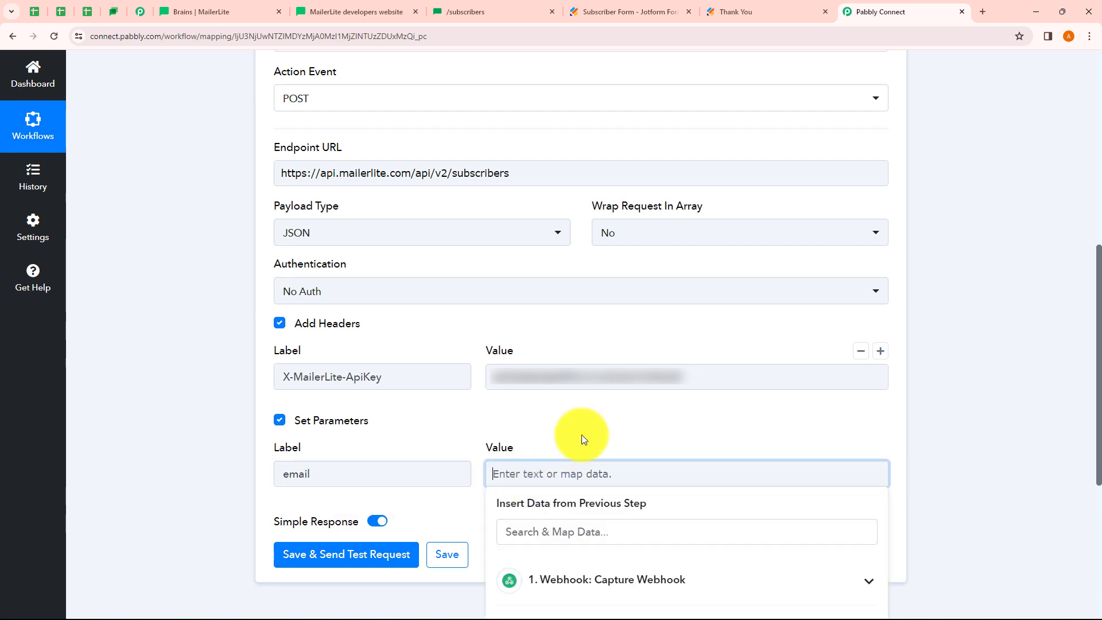
{"action": "scroll", "coordinate": [581, 435], "scroll_direction": "down", "scroll_amount": 1}
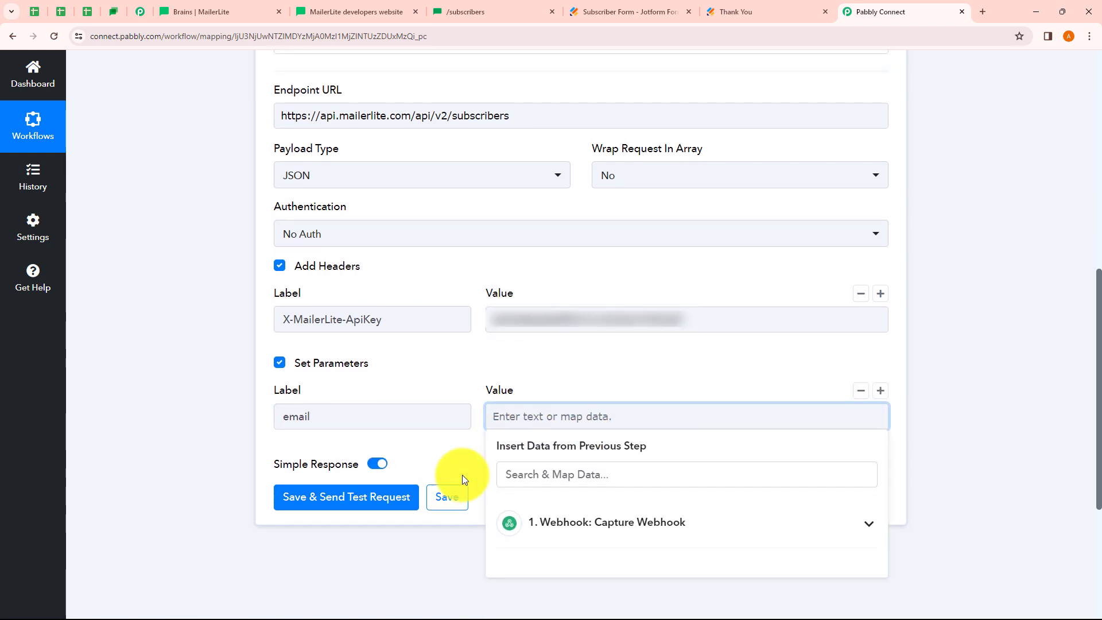
{"action": "left_click", "coordinate": [605, 526]}
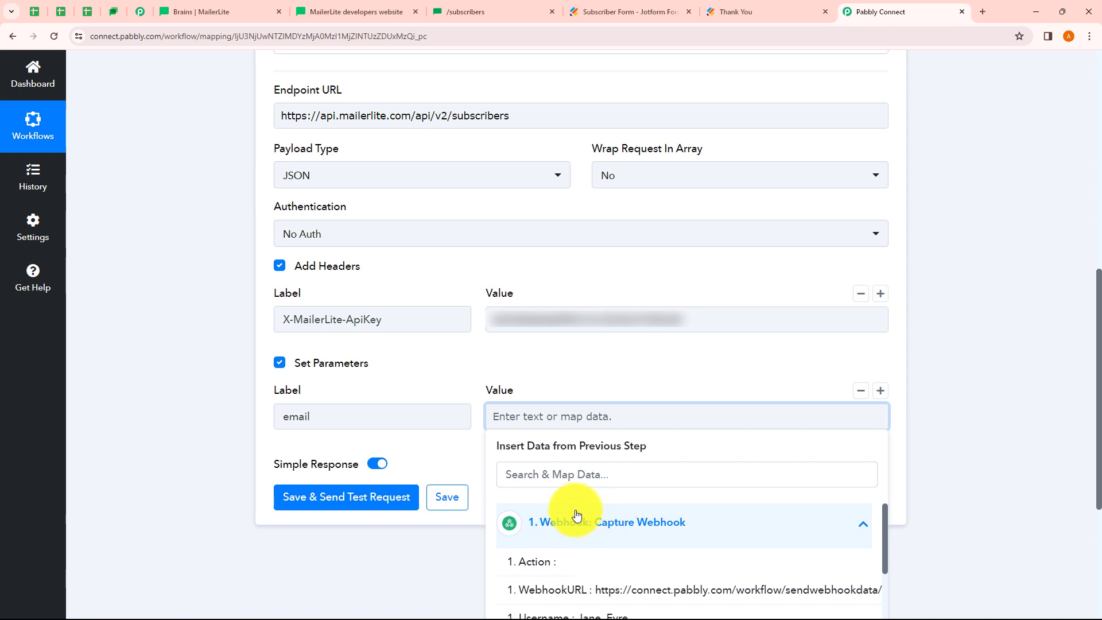
{"action": "left_click", "coordinate": [548, 478]}
{"action": "type", "text": "email"}
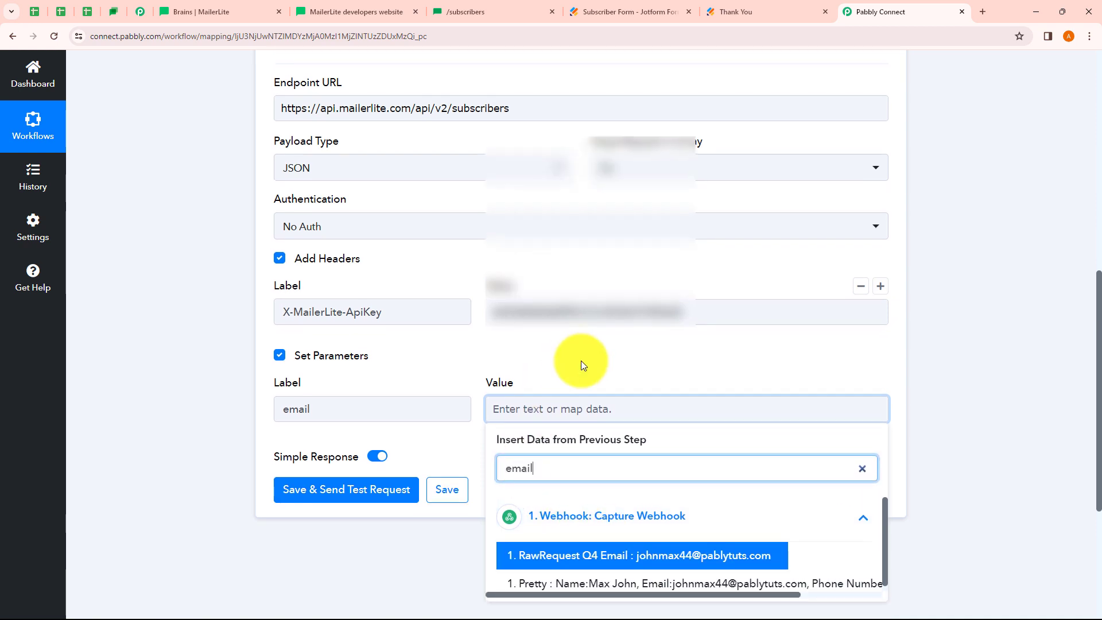
{"action": "scroll", "coordinate": [581, 360], "scroll_direction": "down", "scroll_amount": 3}
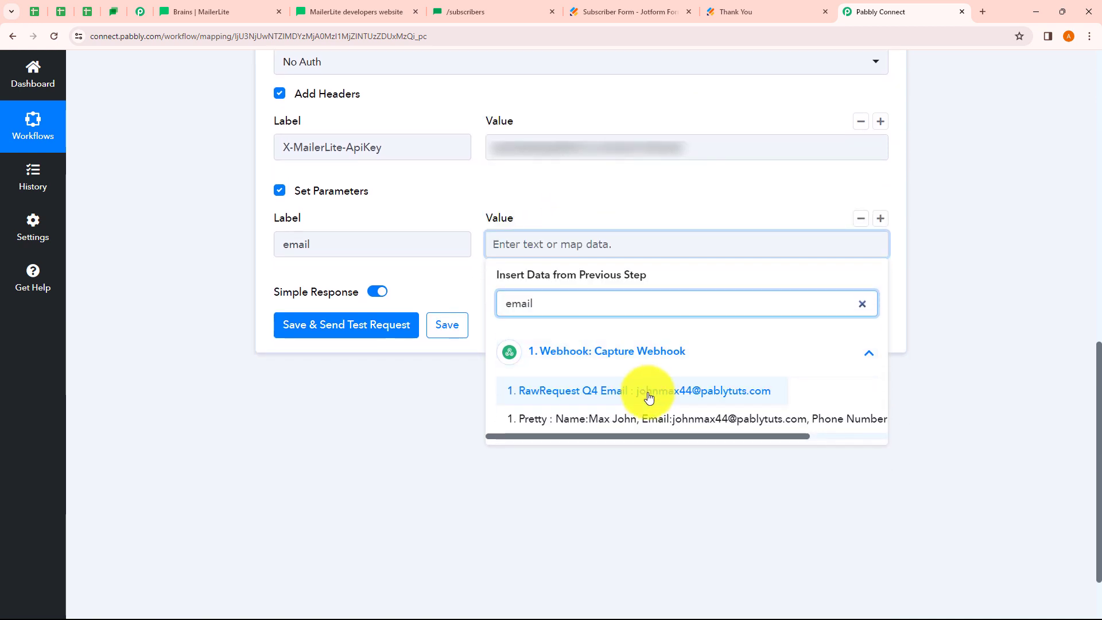
{"action": "left_click", "coordinate": [652, 397]}
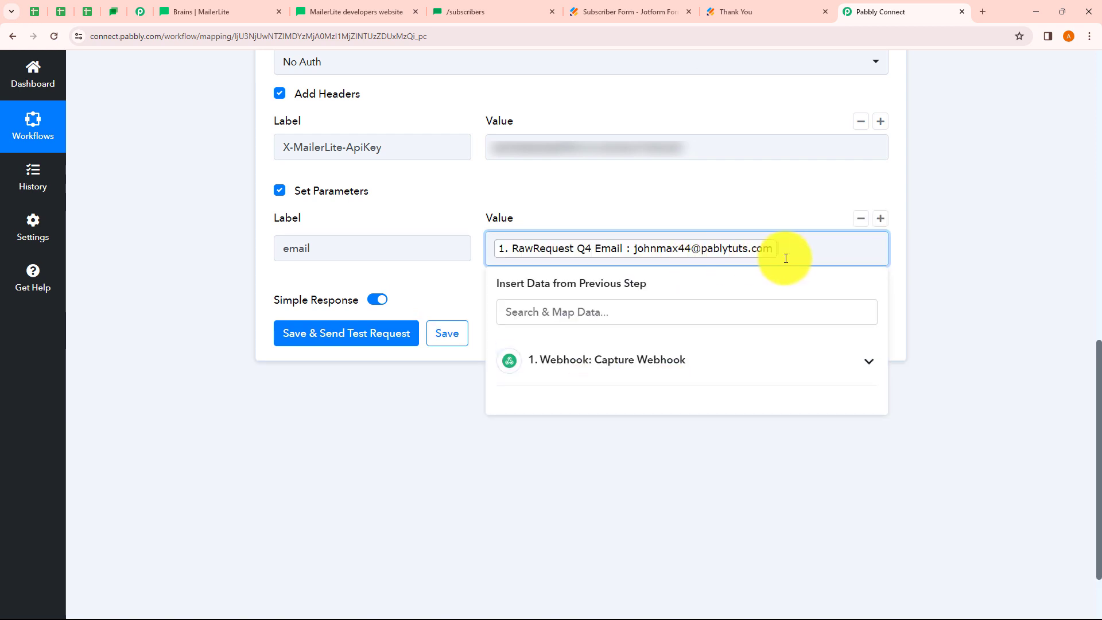
{"action": "left_click", "coordinate": [974, 267]}
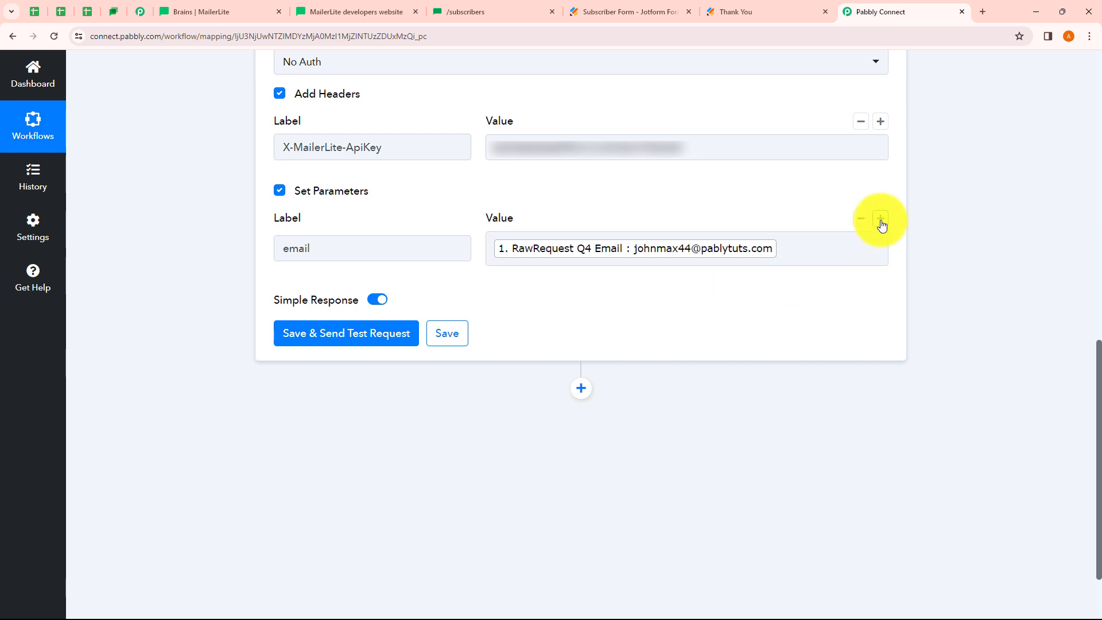
Add a second request parameter 'type' with the value 'active'
{"action": "left_click", "coordinate": [881, 220]}
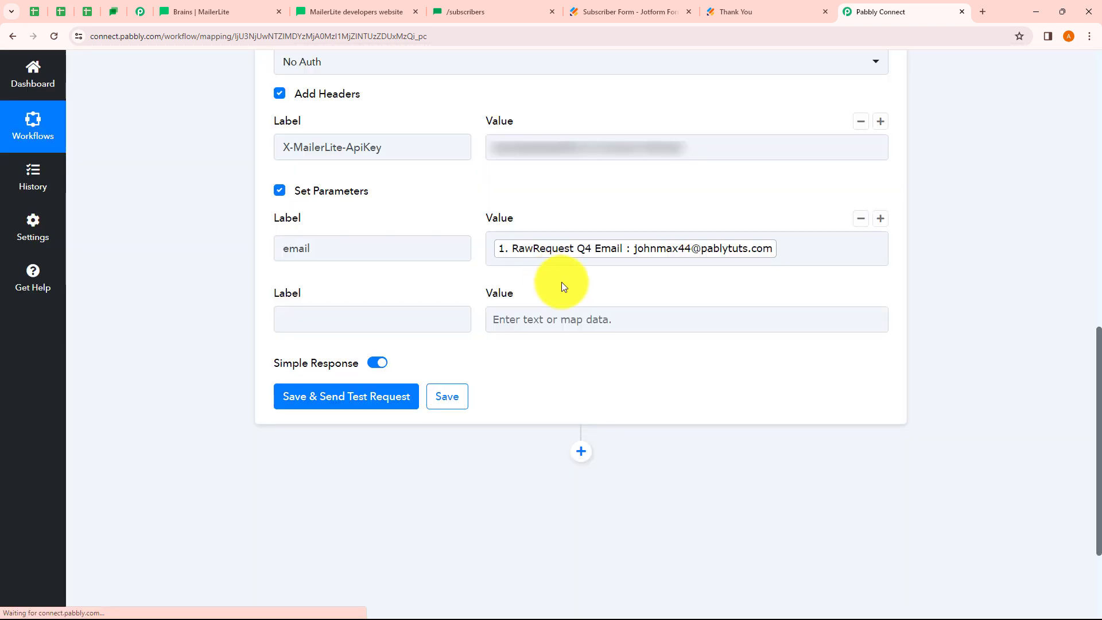
{"action": "left_click", "coordinate": [370, 322]}
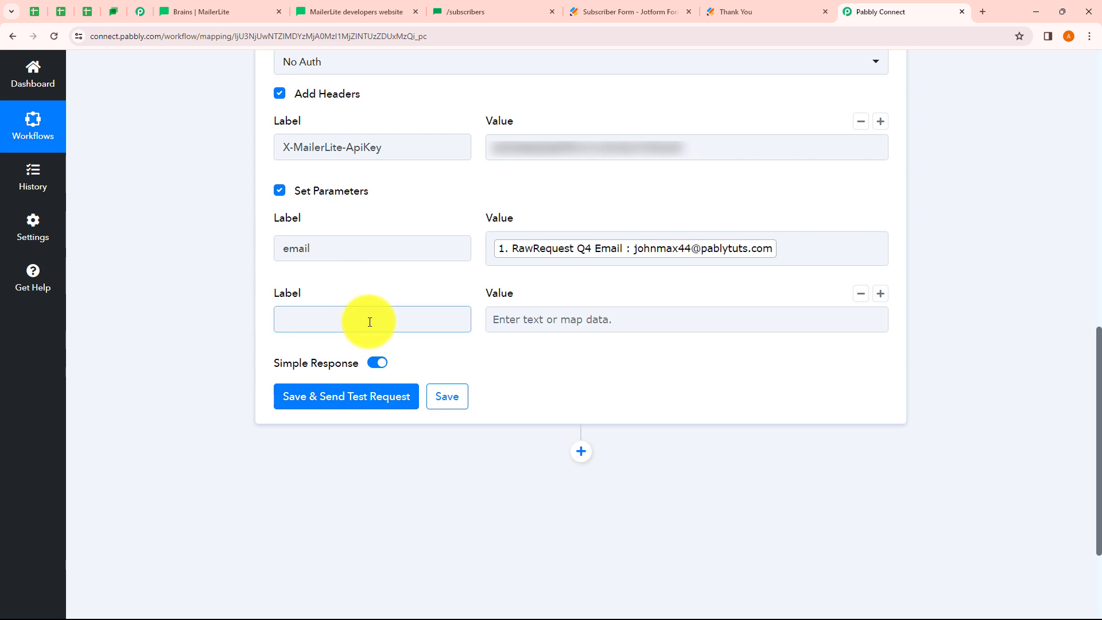
{"action": "left_click", "coordinate": [369, 322]}
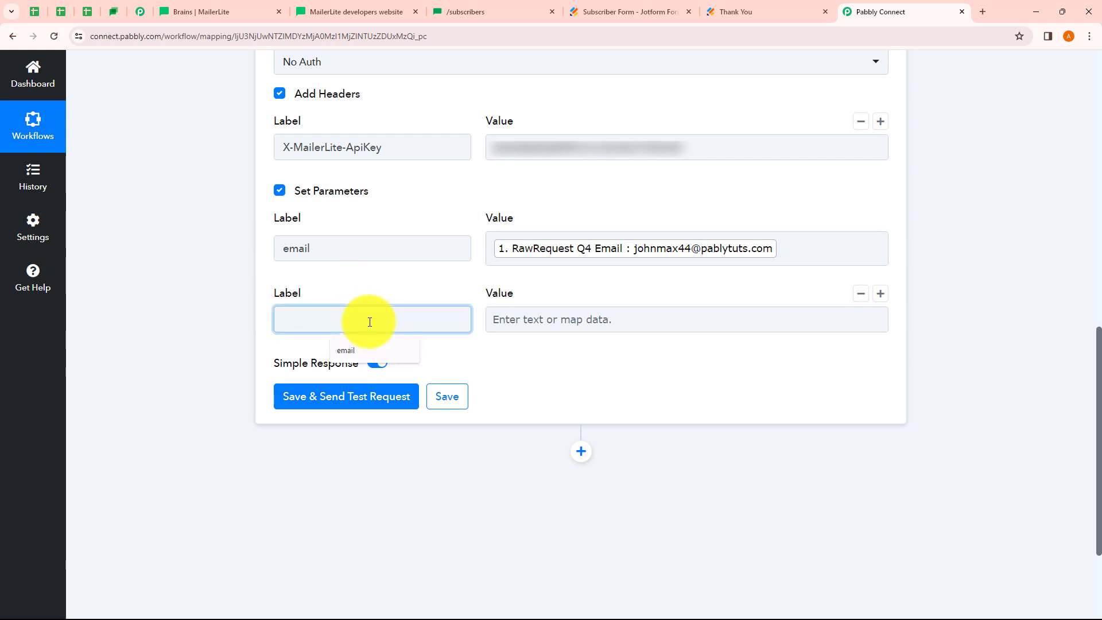
{"action": "type", "text": "type"}
{"action": "left_click", "coordinate": [574, 322]}
{"action": "type", "text": "active"}
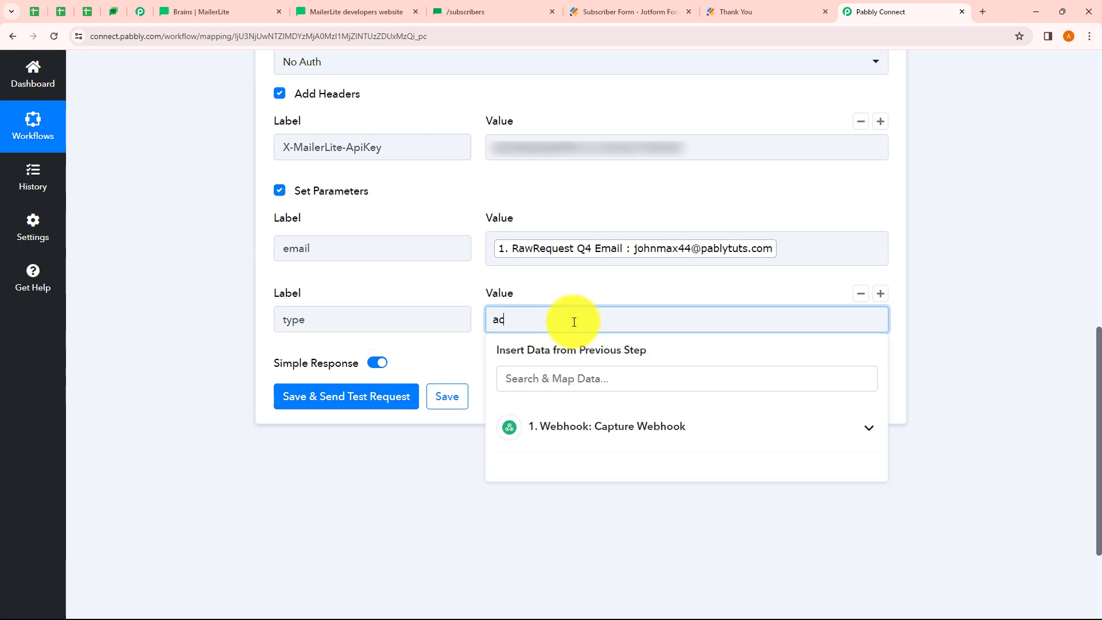
{"action": "left_click", "coordinate": [584, 387]}
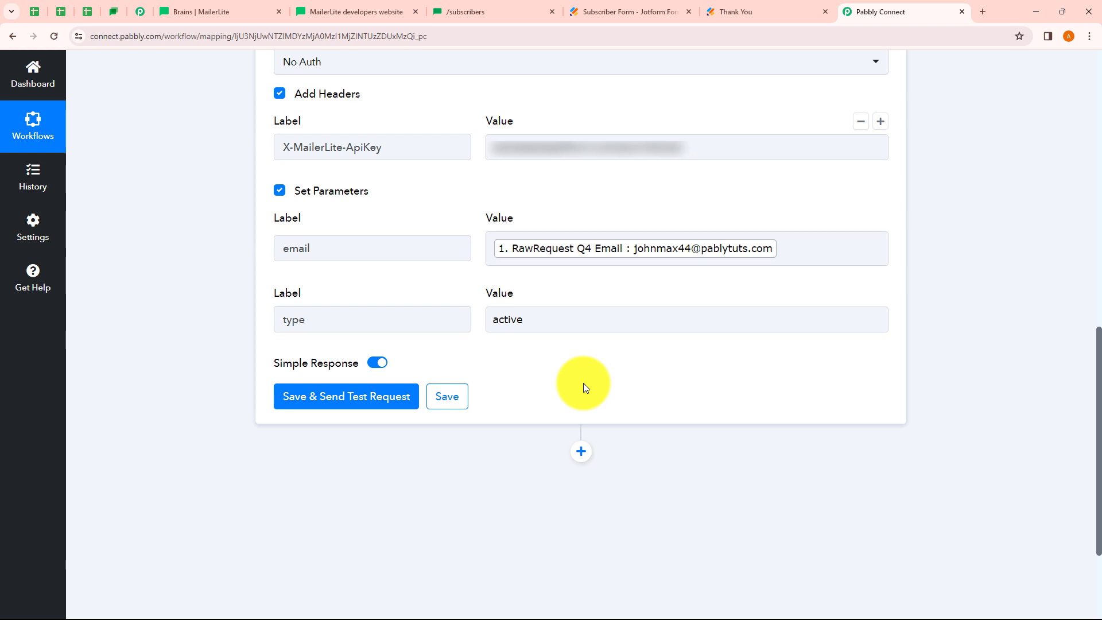
Review the type and email parameter values and collapse the webhook trigger step
{"action": "left_click", "coordinate": [518, 332]}
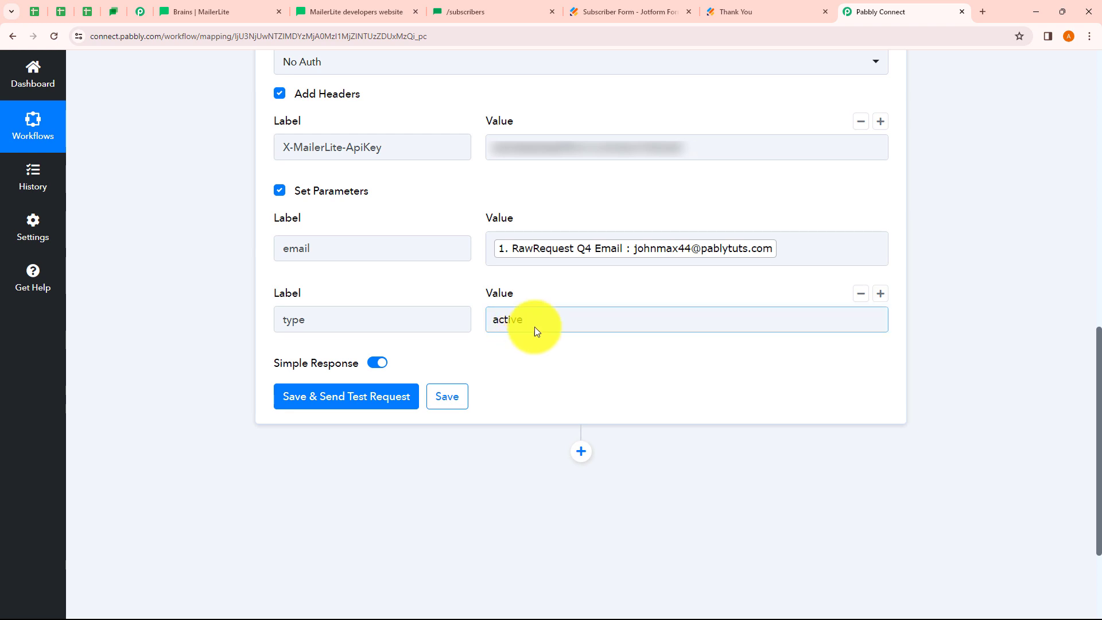
{"action": "left_click", "coordinate": [668, 255]}
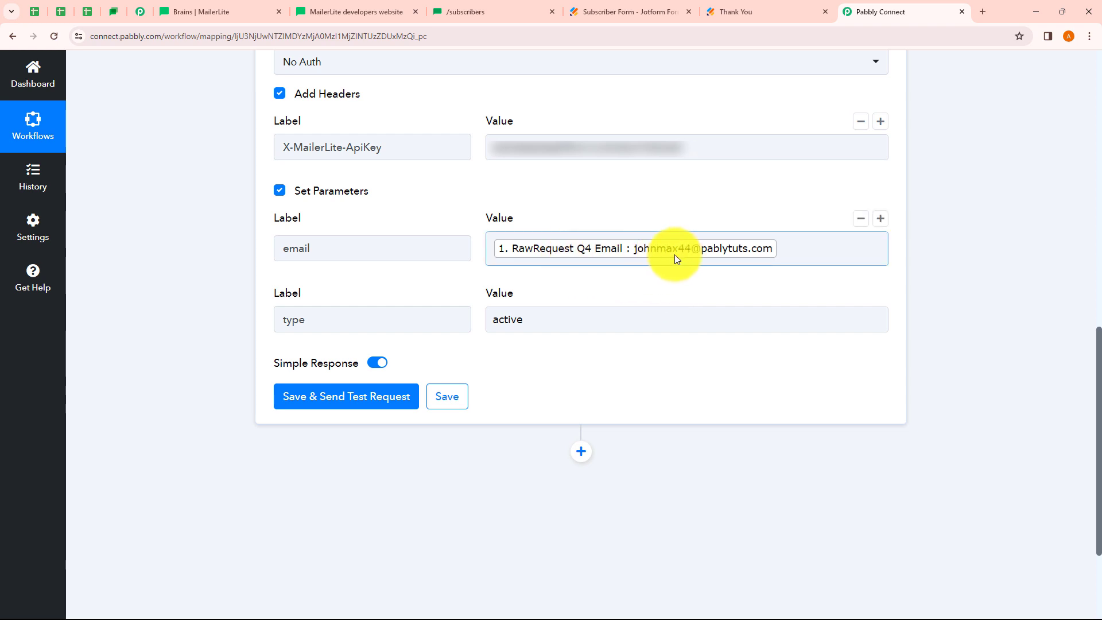
{"action": "scroll", "coordinate": [625, 246], "scroll_direction": "up", "scroll_amount": 12}
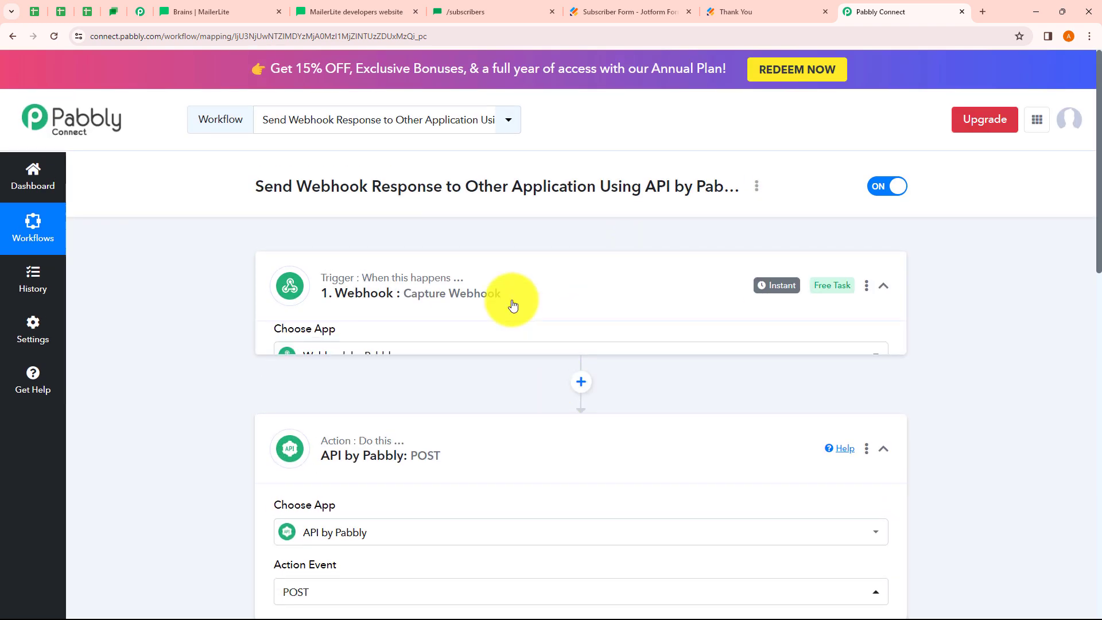
{"action": "scroll", "coordinate": [512, 300], "scroll_direction": "down", "scroll_amount": 10}
{"action": "scroll", "coordinate": [494, 235], "scroll_direction": "up", "scroll_amount": 3}
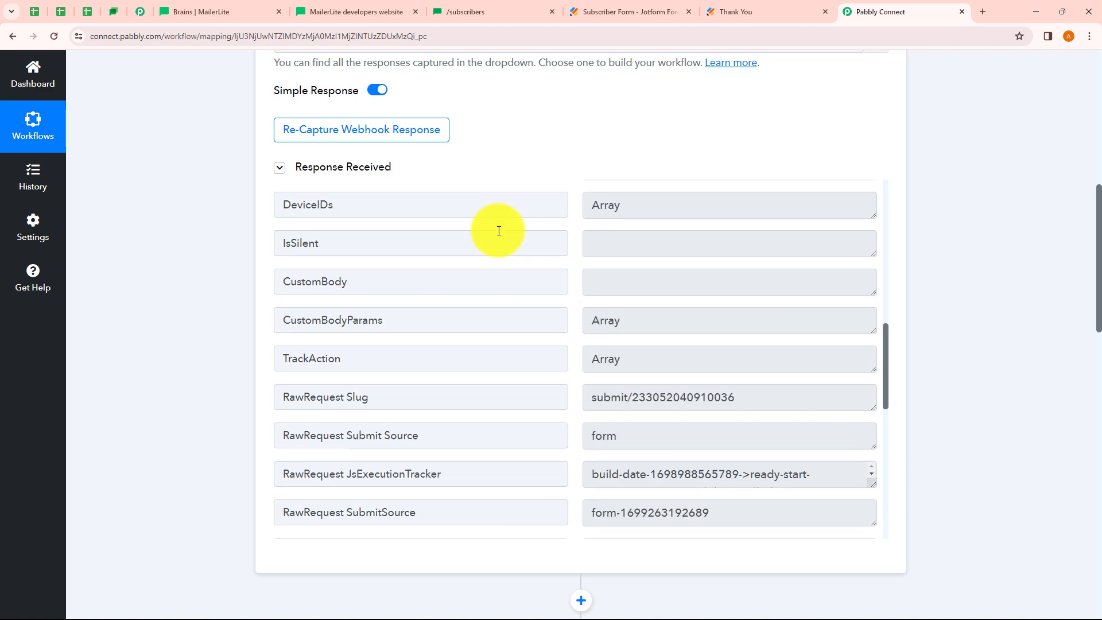
{"action": "scroll", "coordinate": [546, 167], "scroll_direction": "up", "scroll_amount": 10}
{"action": "left_click", "coordinate": [566, 192]}
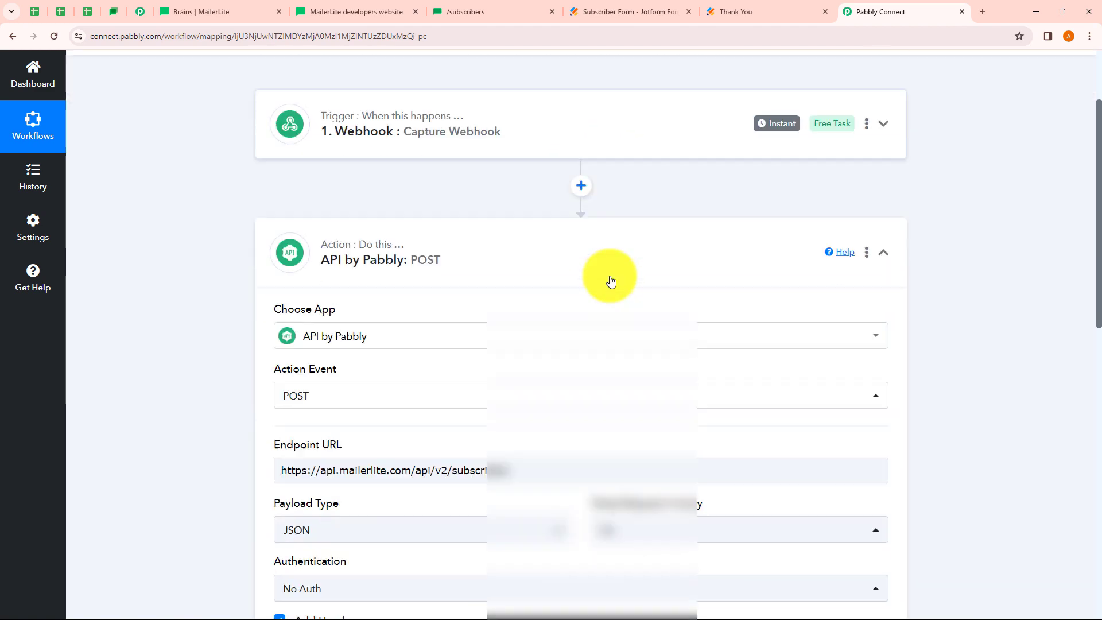
{"action": "scroll", "coordinate": [632, 284], "scroll_direction": "down", "scroll_amount": 10}
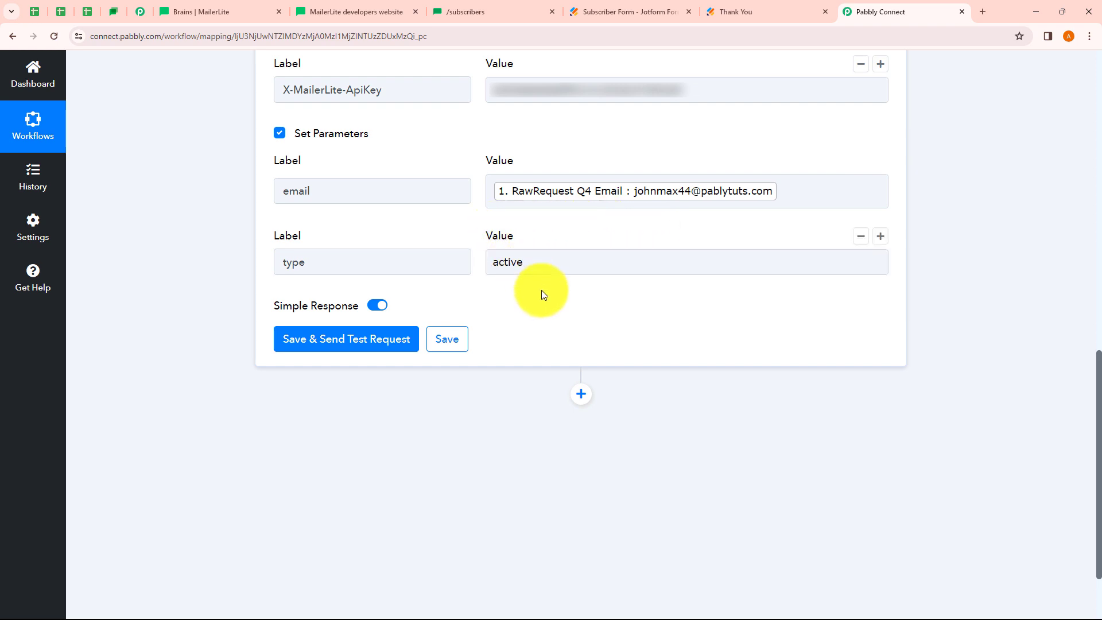
Send a test request and inspect the returned email and Type 'active'
{"action": "left_click", "coordinate": [333, 345]}
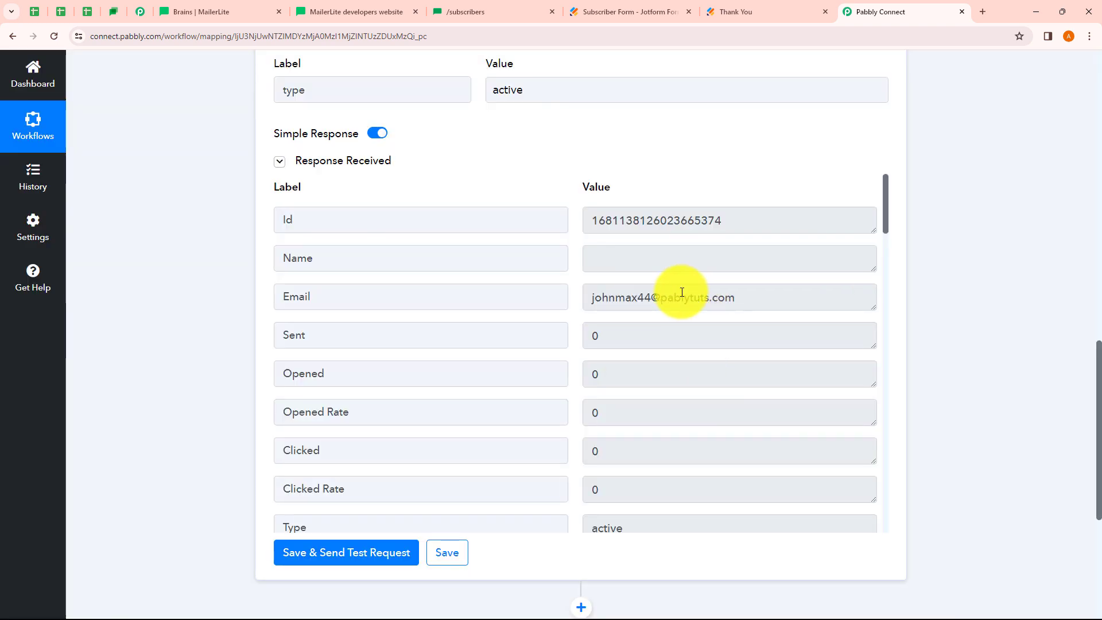
{"action": "left_click_drag", "start_coordinate": [760, 297], "coordinate": [569, 308]}
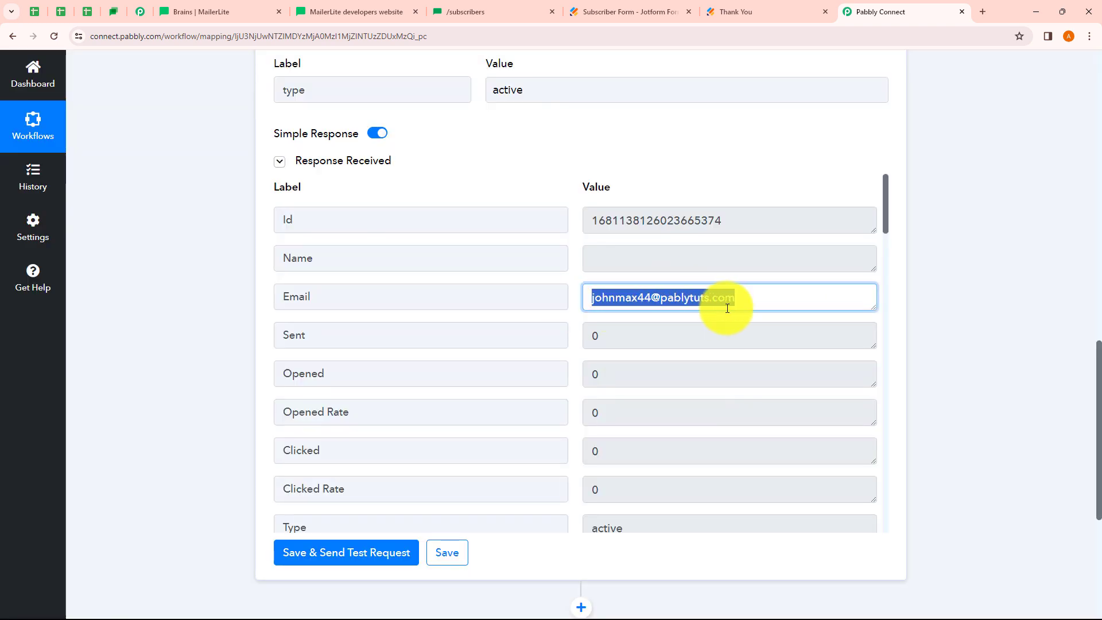
{"action": "left_click", "coordinate": [778, 305]}
{"action": "scroll", "coordinate": [782, 308], "scroll_direction": "down", "scroll_amount": 3}
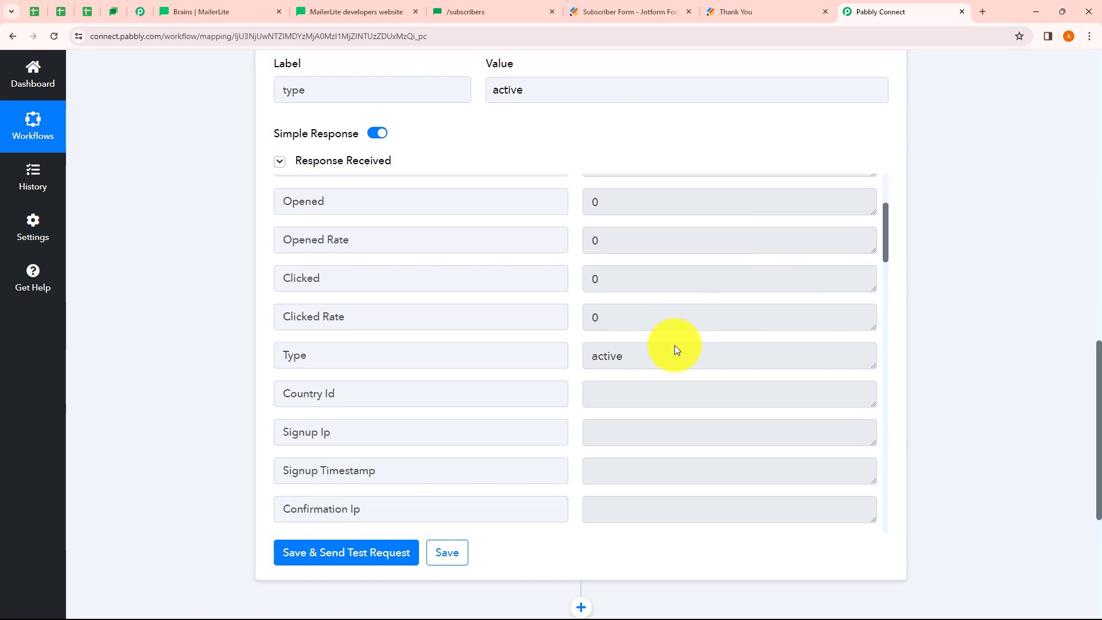
{"action": "left_click", "coordinate": [600, 355]}
{"action": "double_click", "coordinate": [602, 356]}
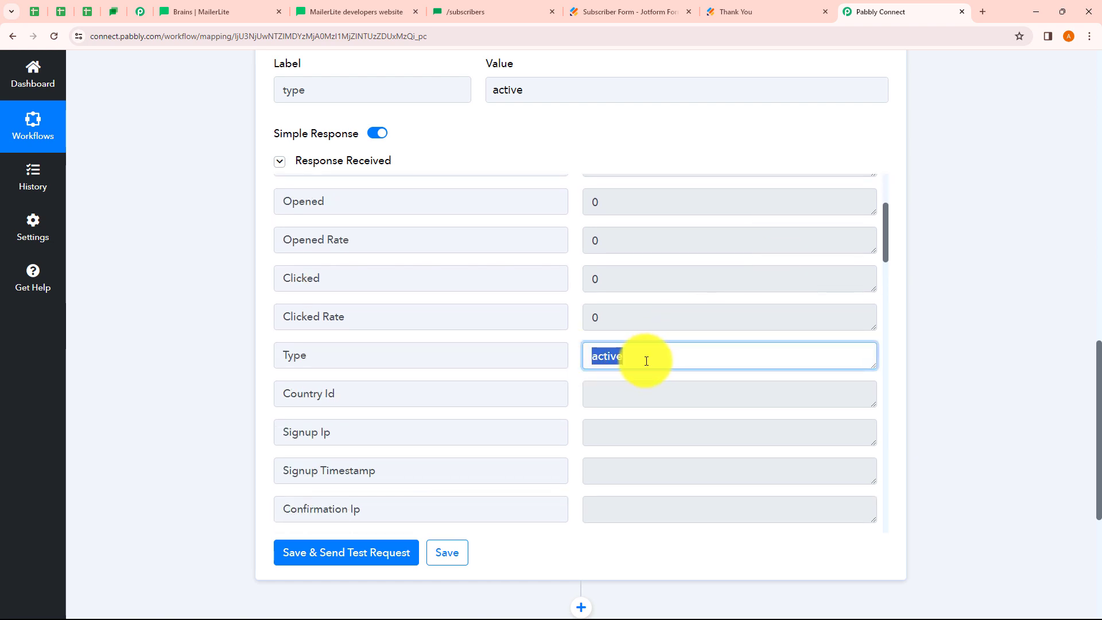
Scroll through the response's subscriber fields and created dates, then return to MailerLite
{"action": "scroll", "coordinate": [645, 360], "scroll_direction": "down", "scroll_amount": 4}
{"action": "scroll", "coordinate": [646, 360], "scroll_direction": "down", "scroll_amount": 2}
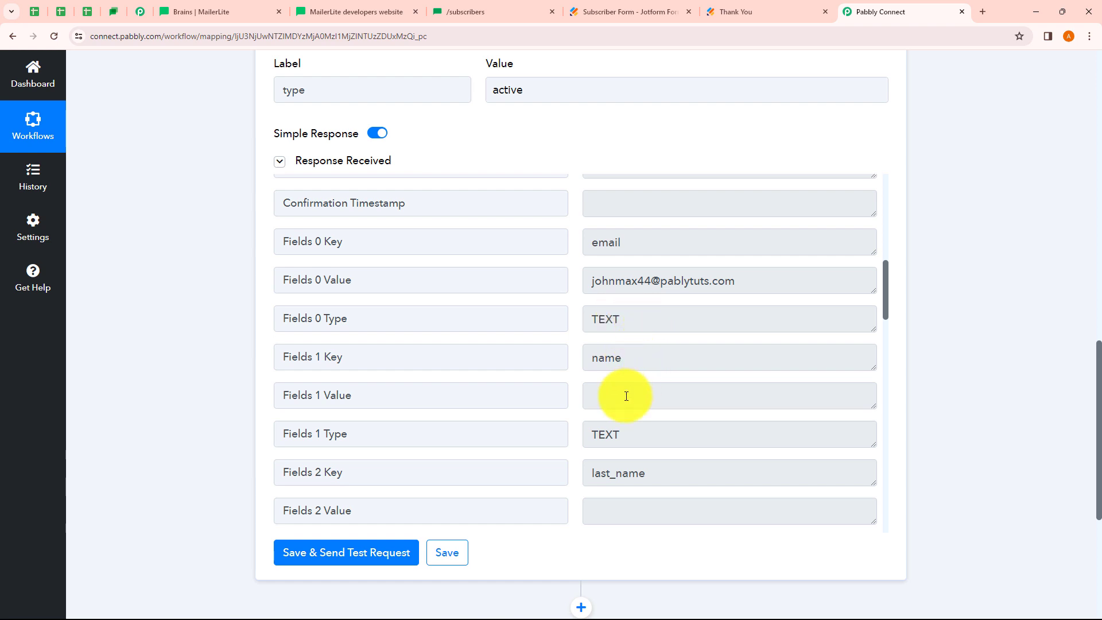
{"action": "scroll", "coordinate": [519, 170], "scroll_direction": "up", "scroll_amount": 3}
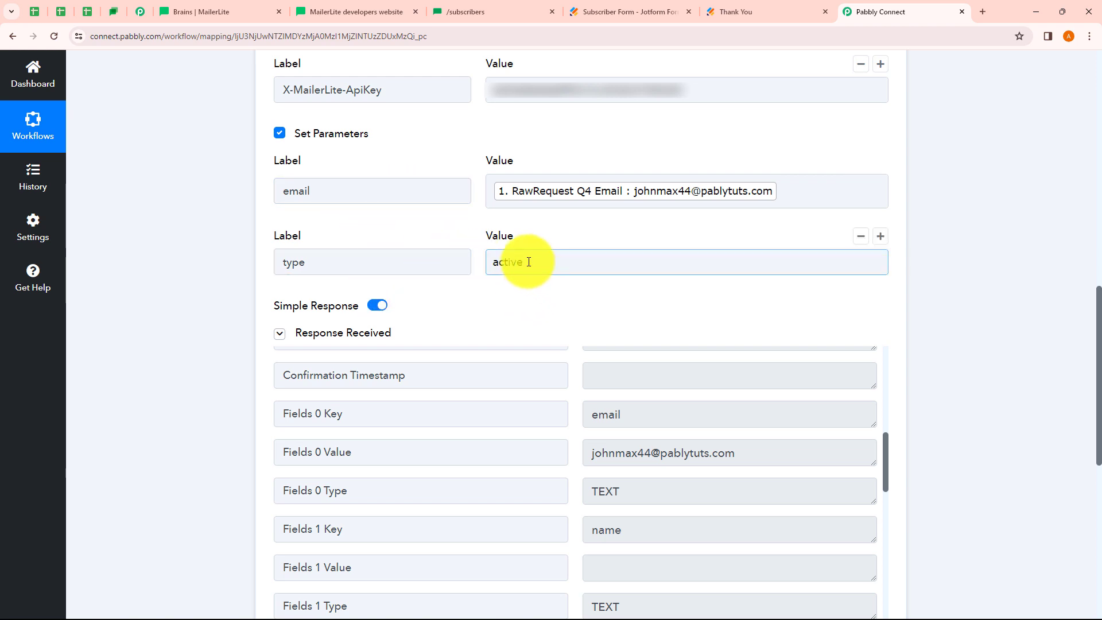
{"action": "scroll", "coordinate": [643, 425], "scroll_direction": "down", "scroll_amount": 5}
{"action": "scroll", "coordinate": [983, 452], "scroll_direction": "down", "scroll_amount": 4}
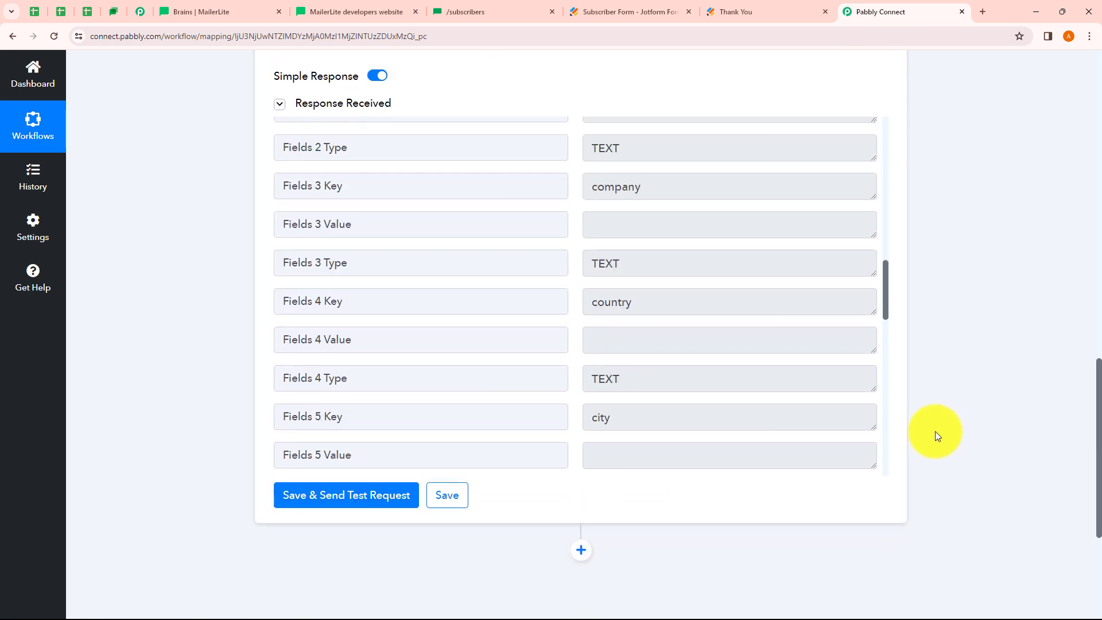
{"action": "scroll", "coordinate": [671, 334], "scroll_direction": "down", "scroll_amount": 8}
{"action": "scroll", "coordinate": [671, 335], "scroll_direction": "down", "scroll_amount": 2}
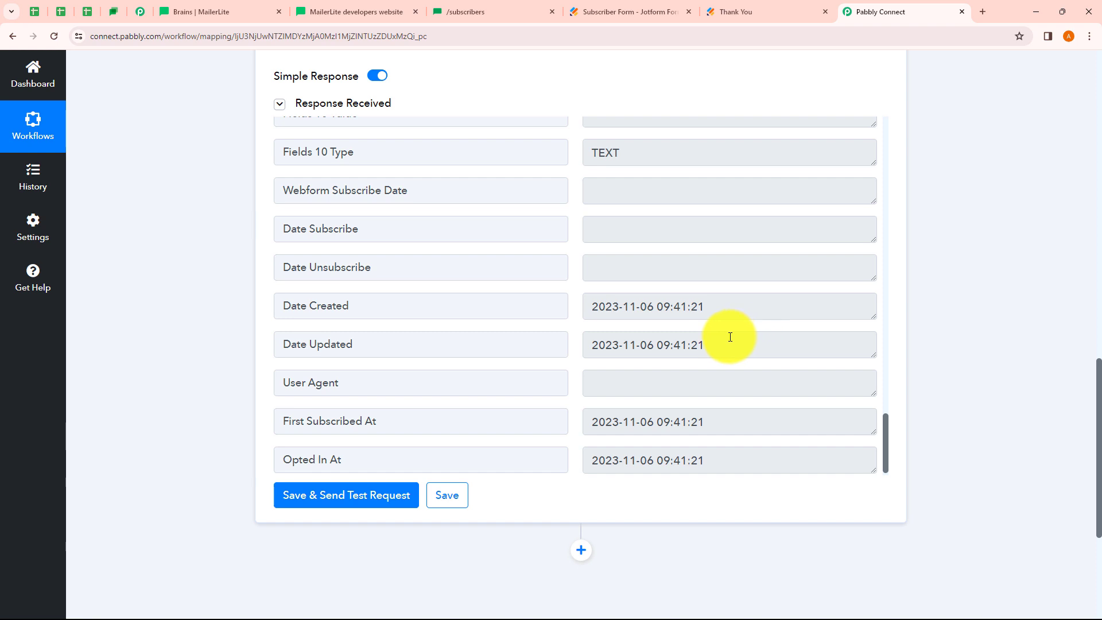
{"action": "mouse_move", "coordinate": [274, 68]}
{"action": "left_click", "coordinate": [220, 10]}
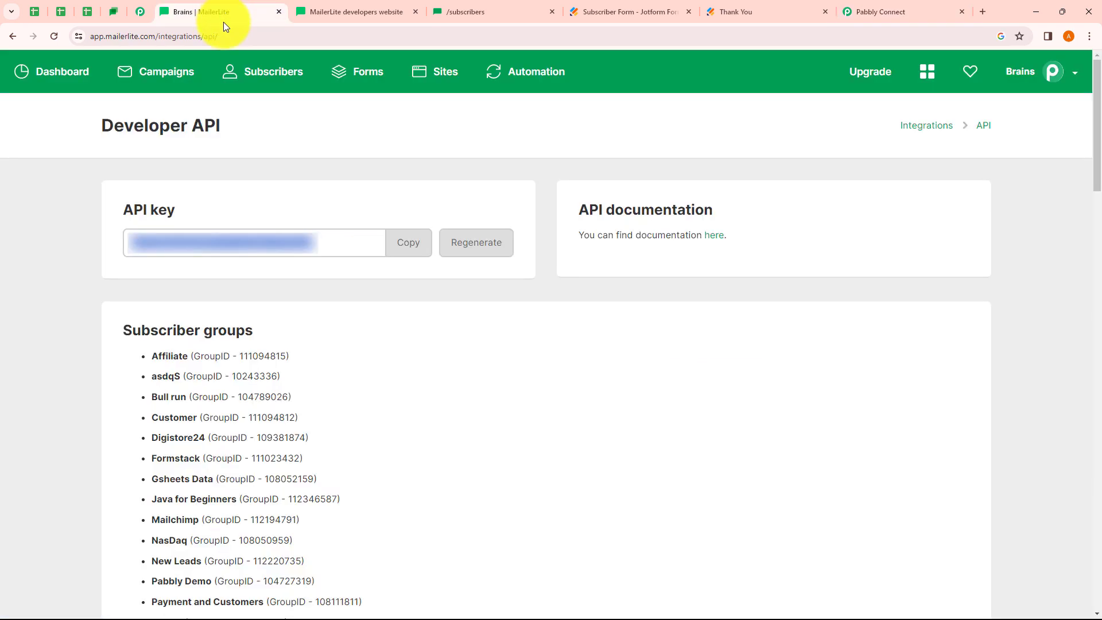
Confirm the newest subscriber's MailerLite profile shows 'Subscribed via: API'
{"action": "left_click", "coordinate": [258, 66]}
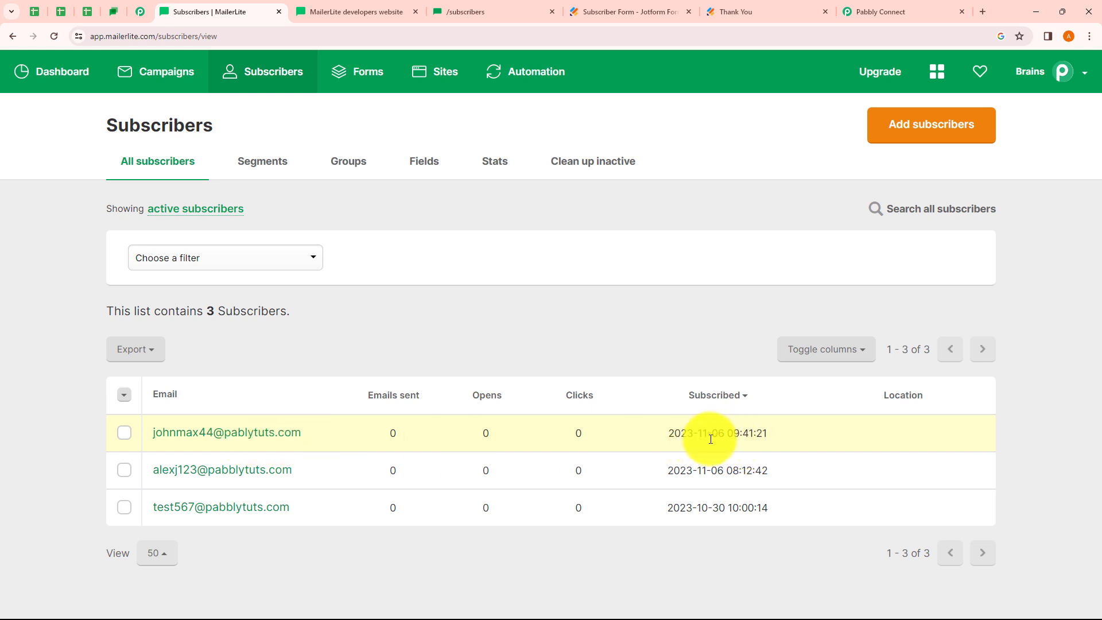
{"action": "left_click", "coordinate": [235, 438]}
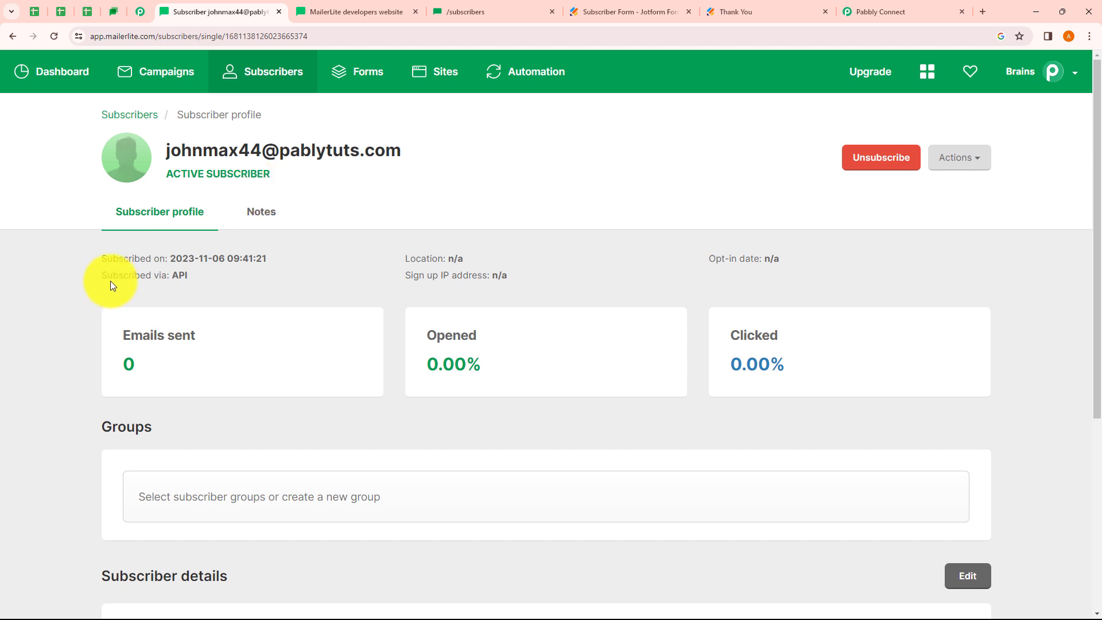
{"action": "left_click_drag", "start_coordinate": [105, 279], "coordinate": [197, 283]}
{"action": "left_click", "coordinate": [199, 280]}
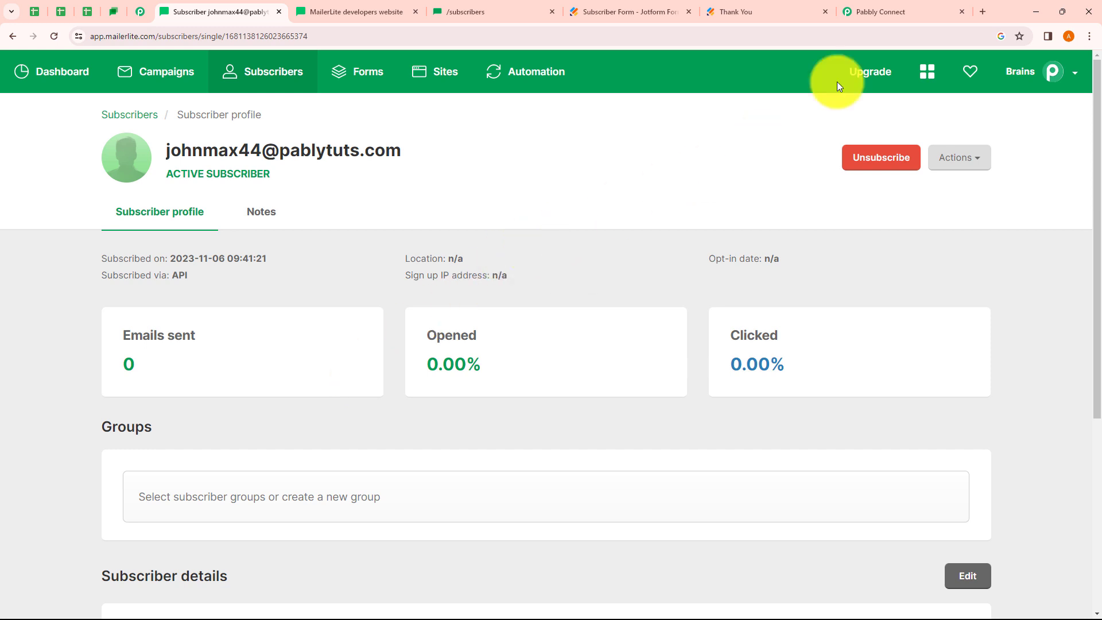
{"action": "left_click", "coordinate": [894, 14]}
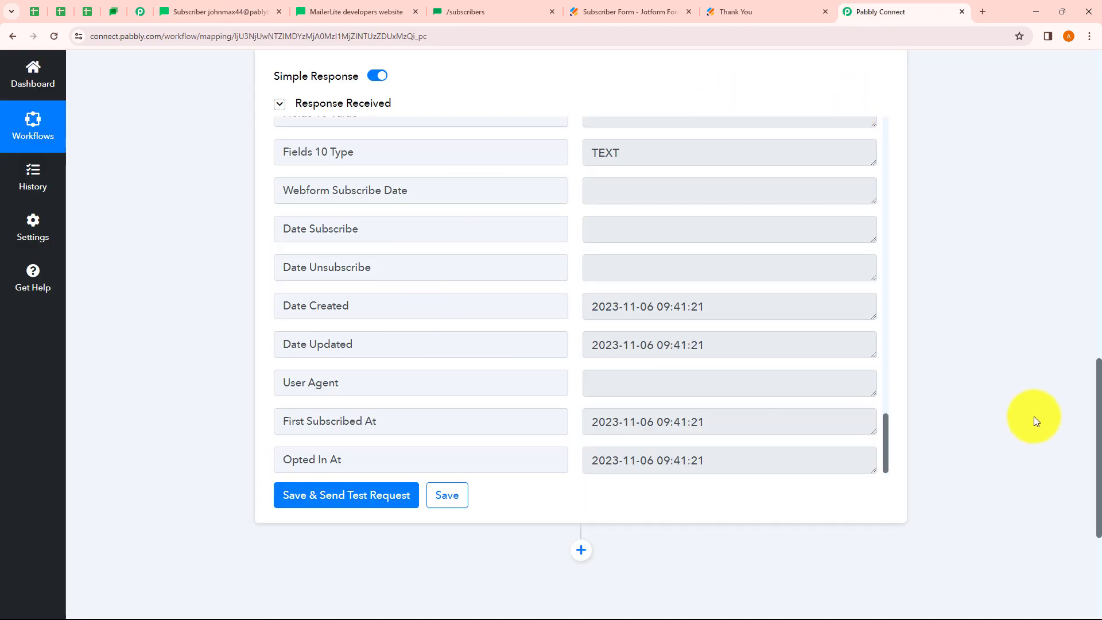
Collapse the API by Pabbly: POST step to view the whole workflow, then open Jotform's Publish page
{"action": "scroll", "coordinate": [1035, 416], "scroll_direction": "up", "scroll_amount": 15}
{"action": "left_click", "coordinate": [712, 399]}
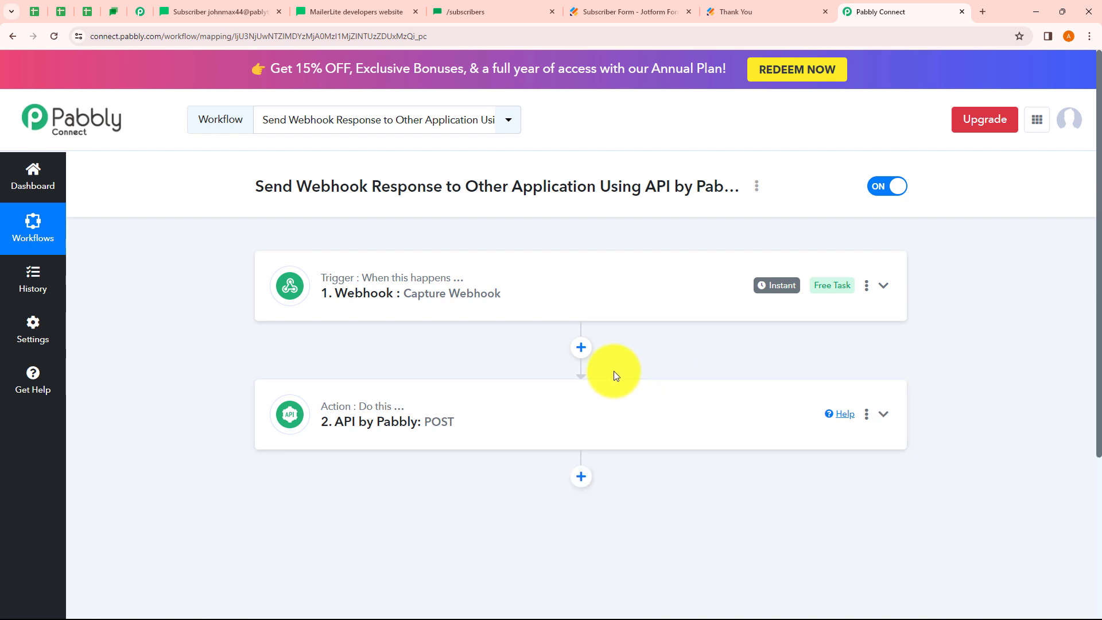
{"action": "scroll", "coordinate": [614, 371], "scroll_direction": "down", "scroll_amount": 1}
{"action": "scroll", "coordinate": [615, 372], "scroll_direction": "up", "scroll_amount": 1}
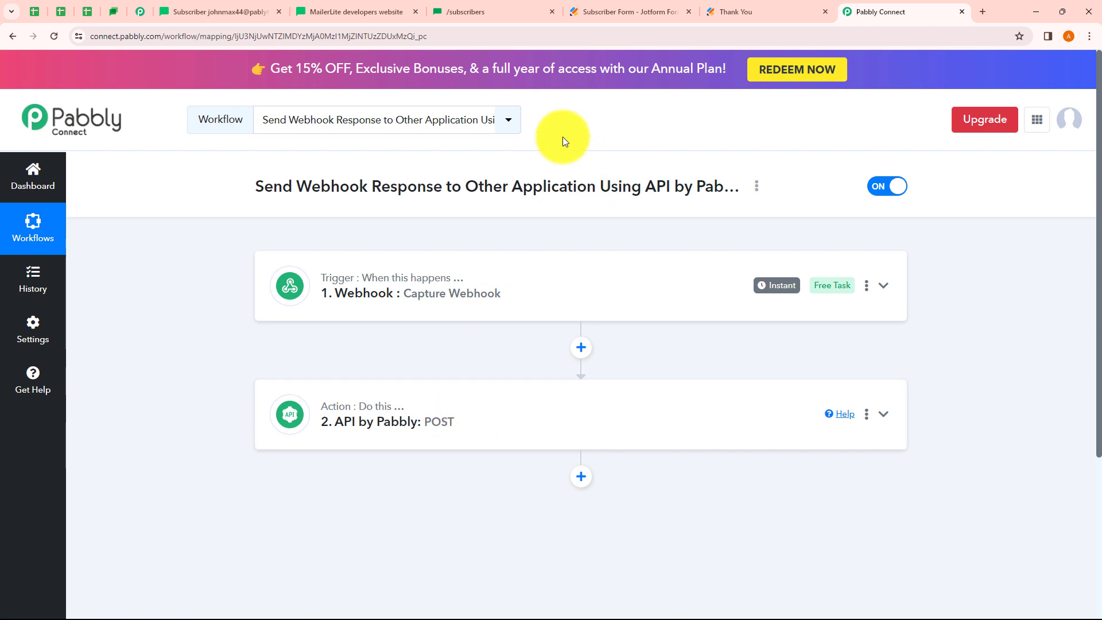
{"action": "left_click", "coordinate": [638, 17]}
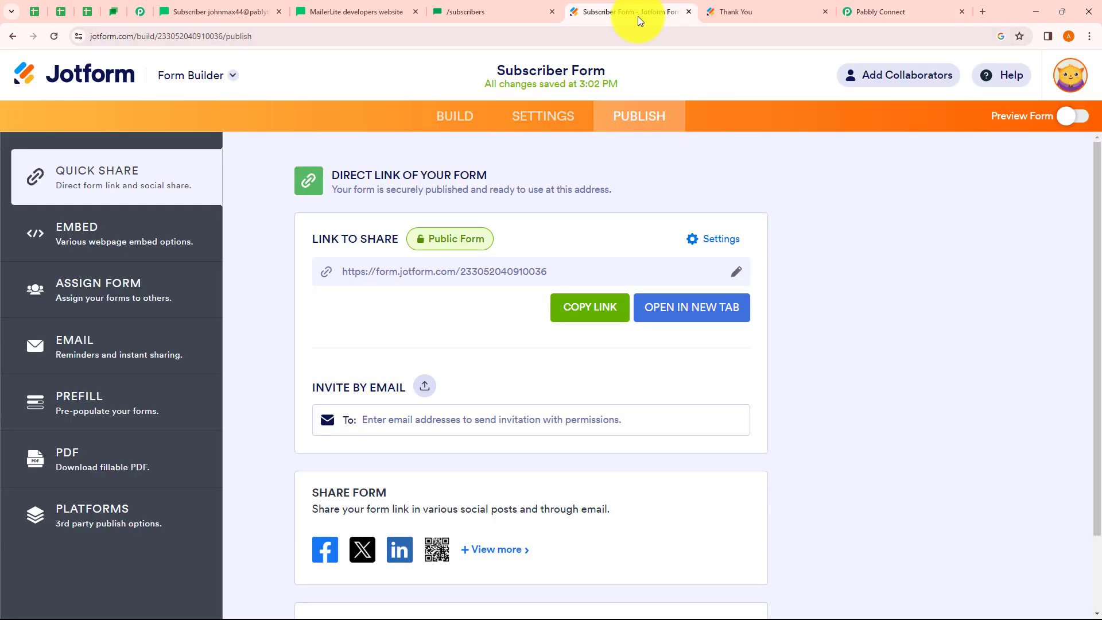
Submit the live Subscriber Form with a test first and last name, e-mail and phone number
{"action": "left_click", "coordinate": [699, 309]}
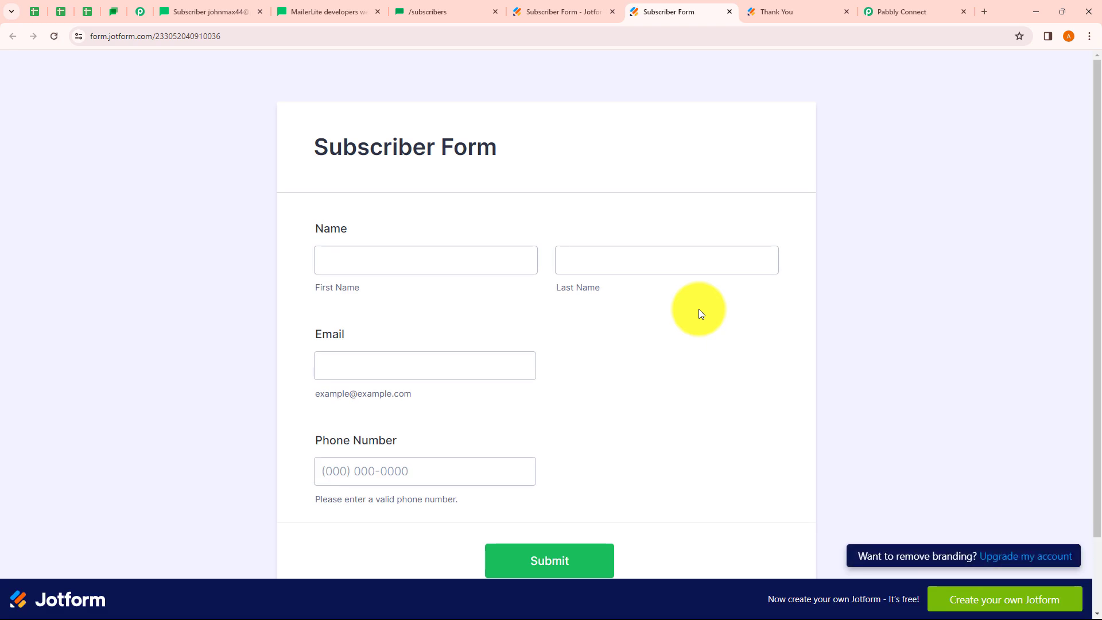
{"action": "left_click", "coordinate": [388, 267]}
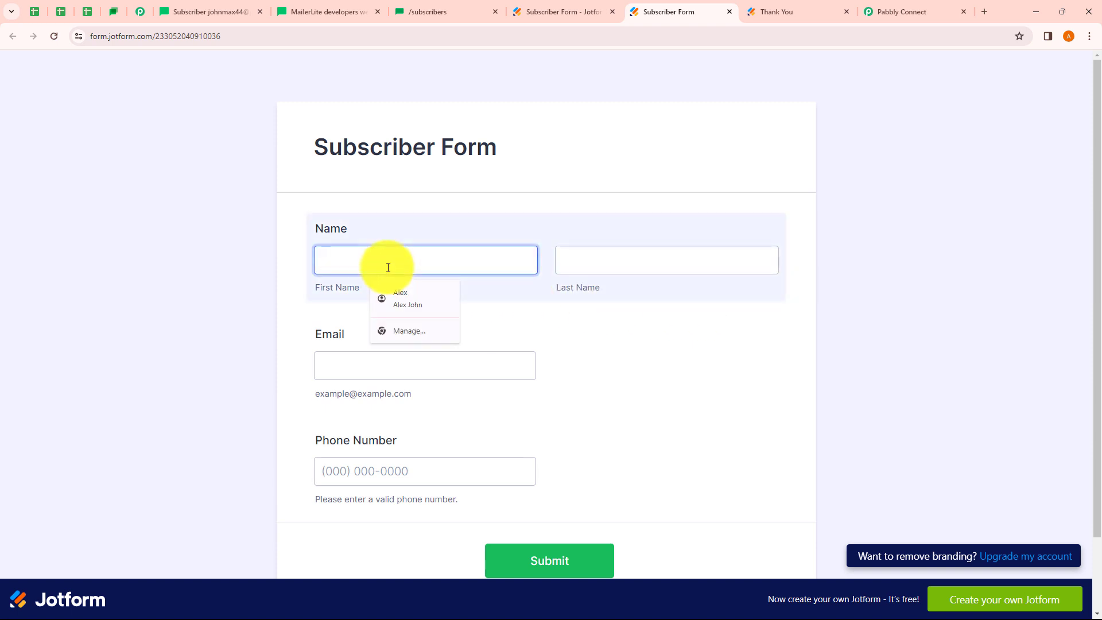
{"action": "type", "text": "Test"}
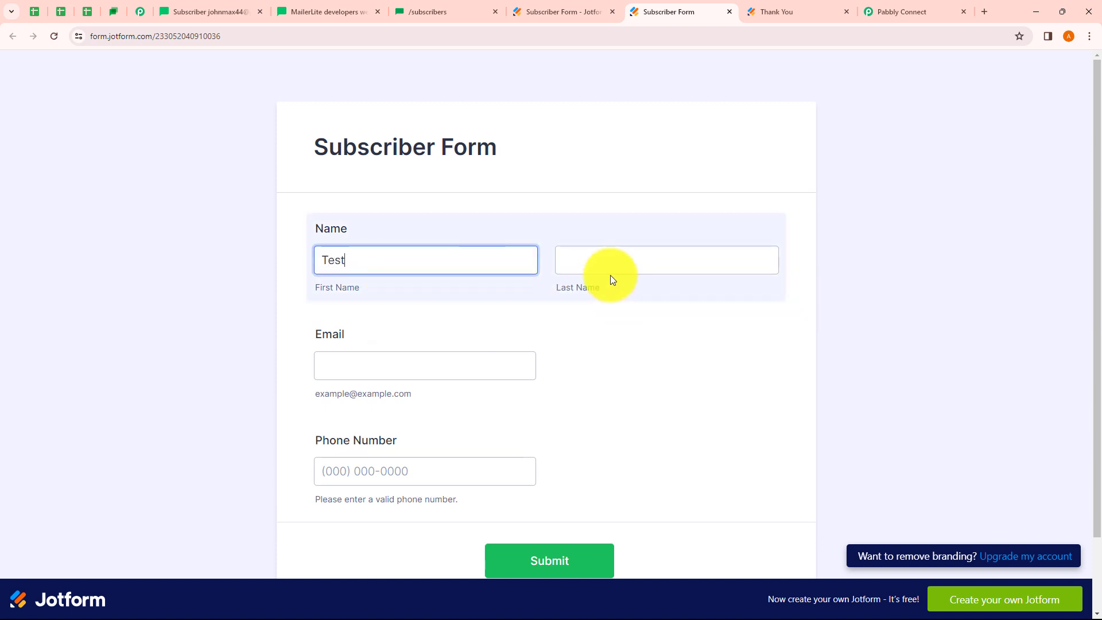
{"action": "left_click", "coordinate": [598, 261]}
{"action": "type", "text": "Us"}
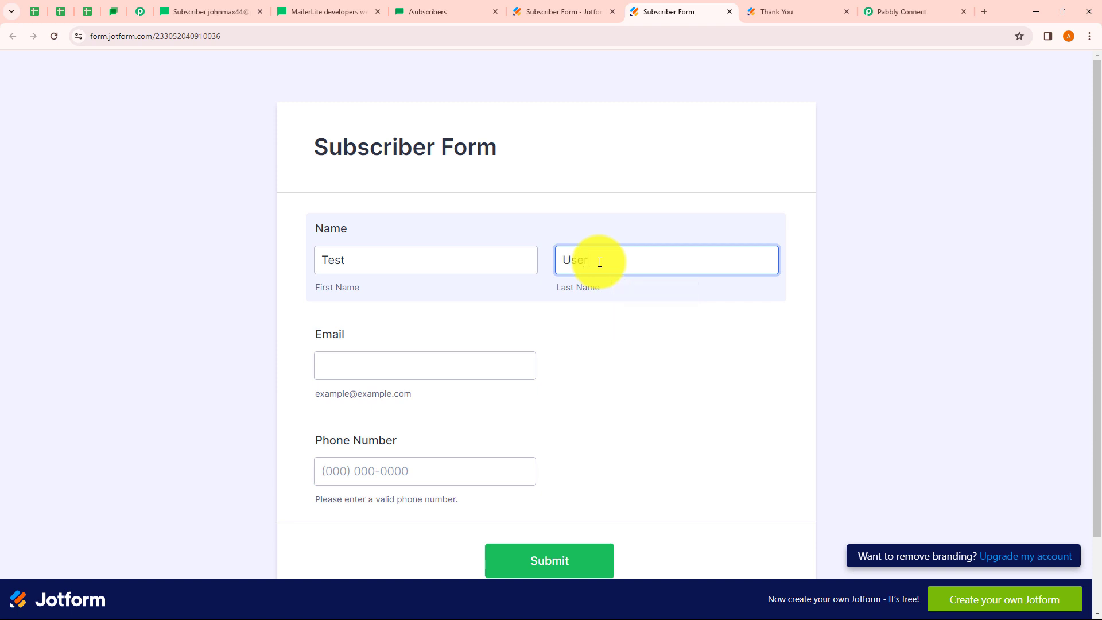
{"action": "type", "text": "er"}
{"action": "left_click", "coordinate": [371, 369]}
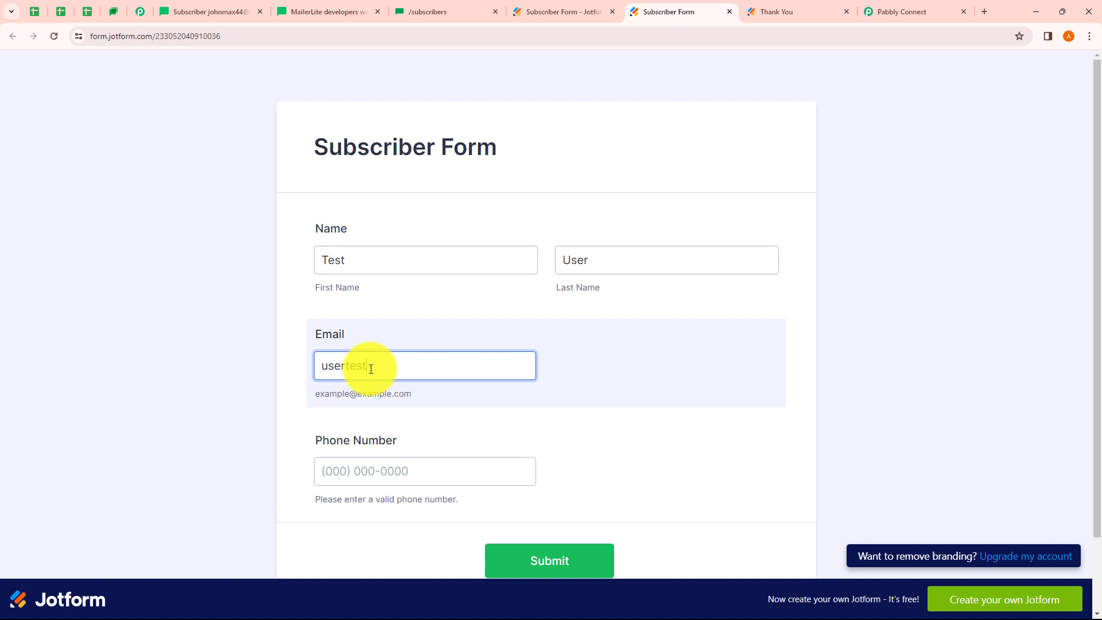
{"action": "left_click", "coordinate": [357, 470]}
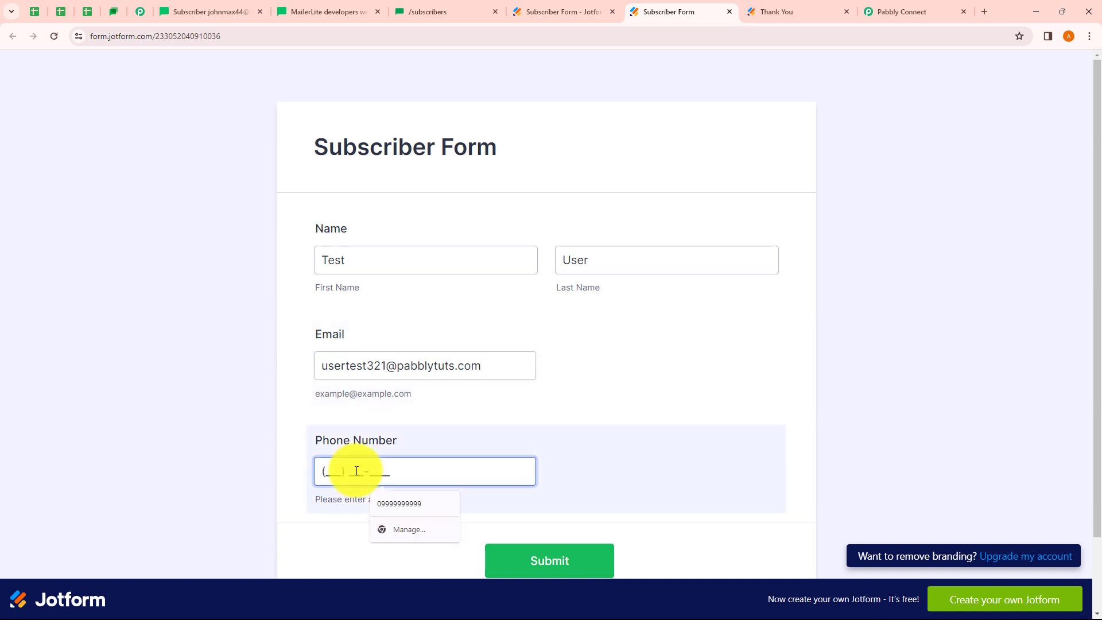
{"action": "type", "text": "9999999999"}
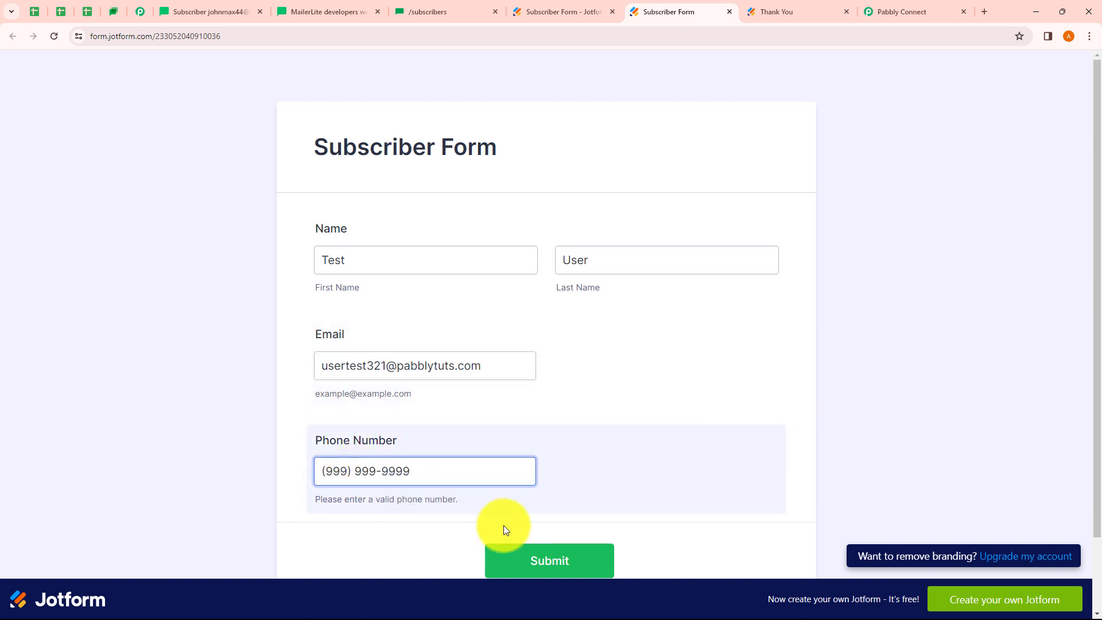
{"action": "left_click", "coordinate": [541, 566]}
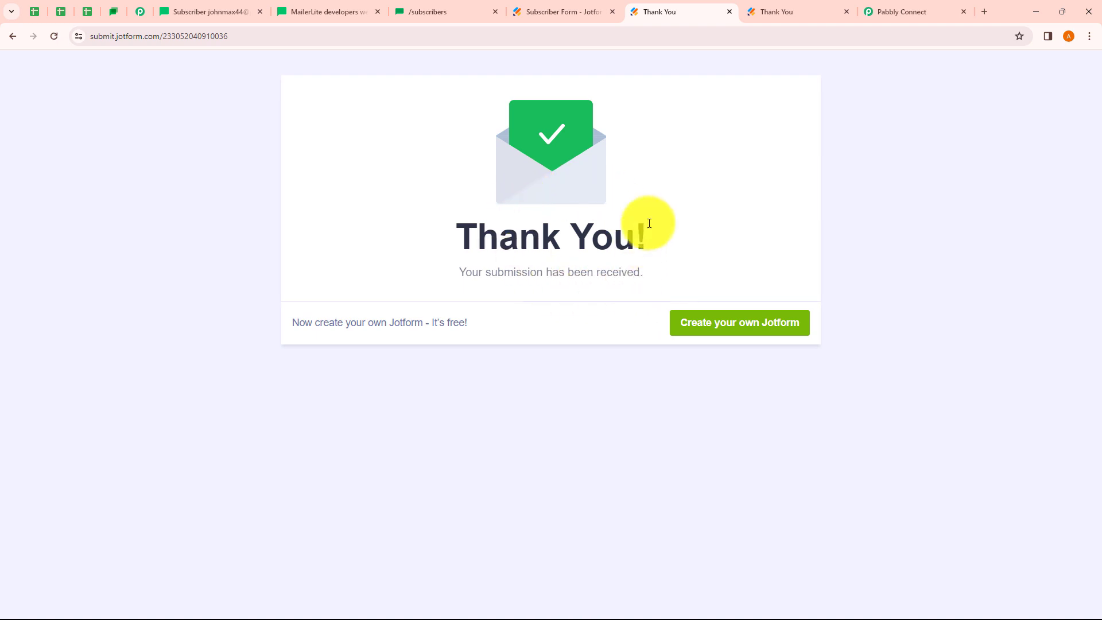
{"action": "left_click", "coordinate": [898, 12]}
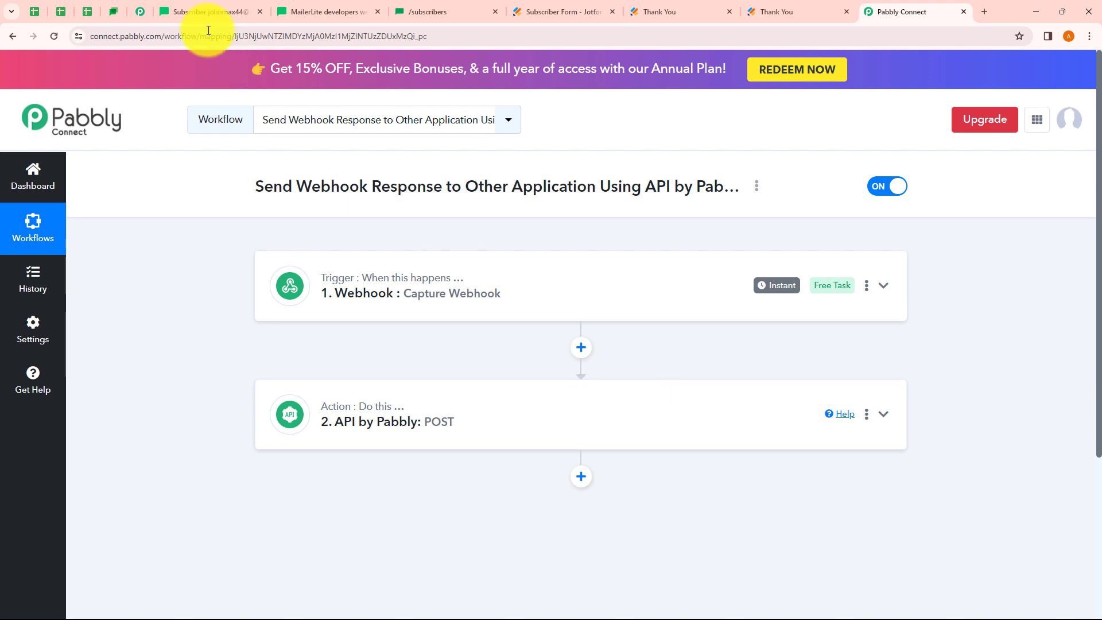
Refresh MailerLite's Subscribers list and check the new test contact's profile shows it added via API
{"action": "left_click", "coordinate": [206, 13]}
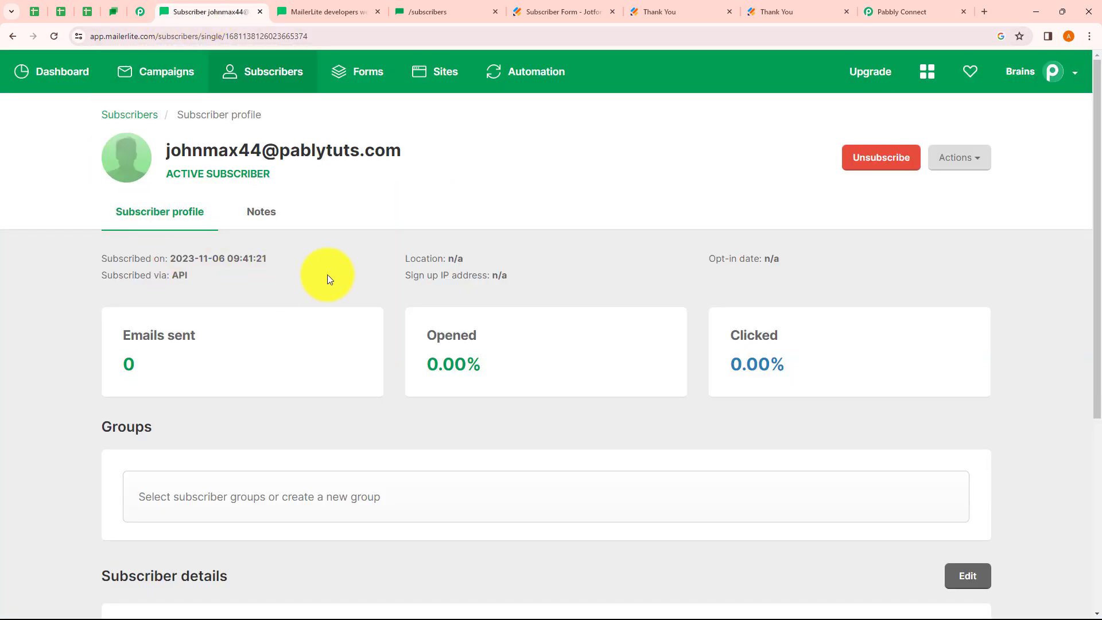
{"action": "left_click", "coordinate": [282, 82]}
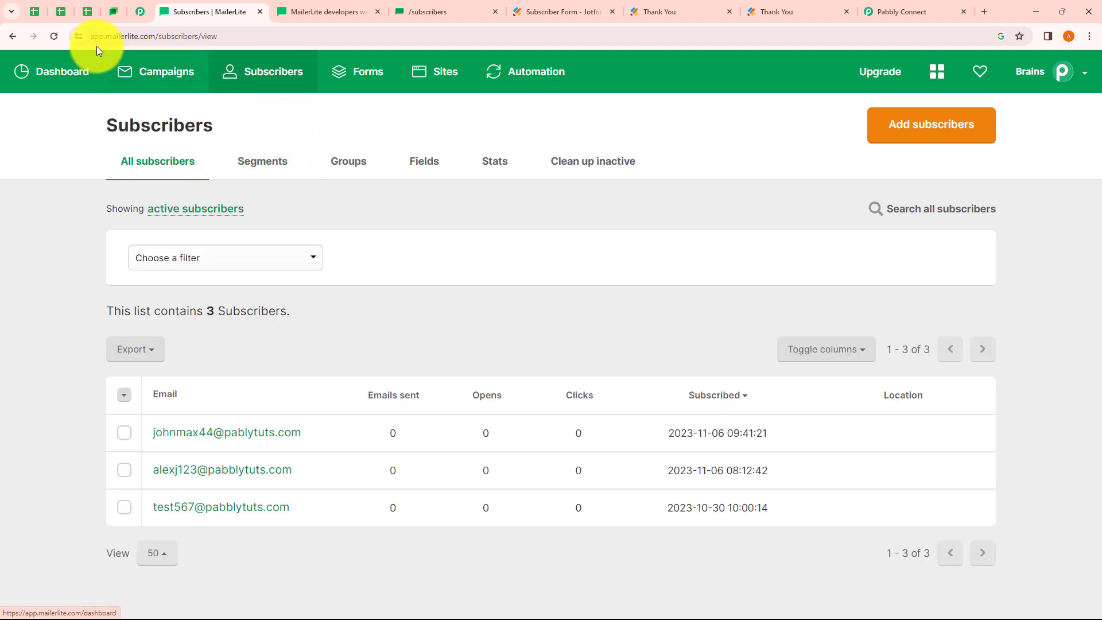
{"action": "left_click", "coordinate": [54, 42]}
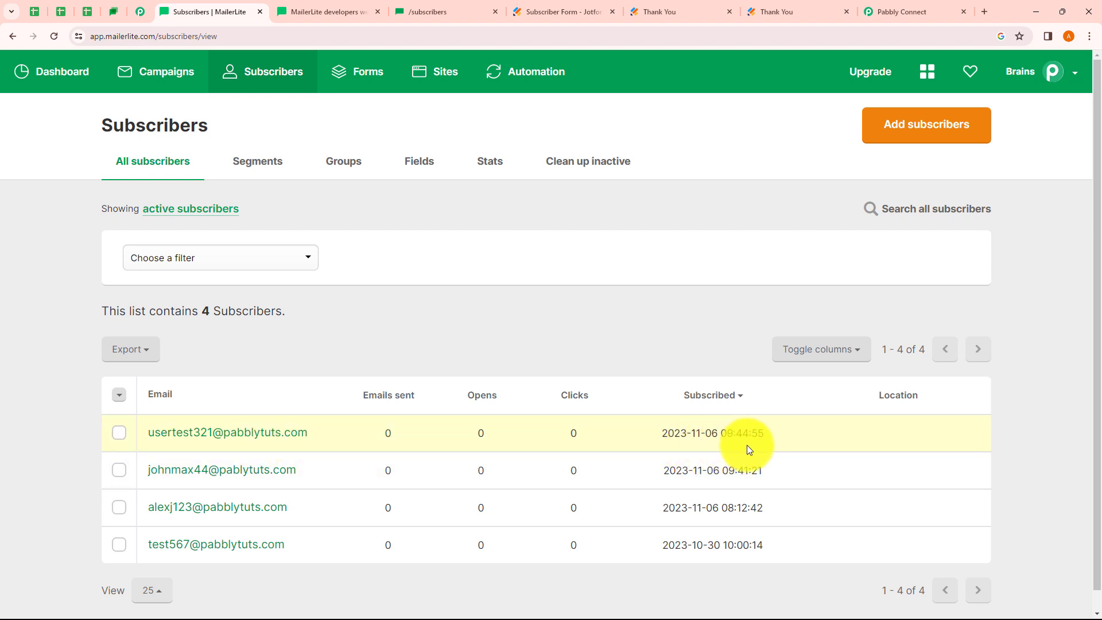
{"action": "left_click", "coordinate": [227, 435]}
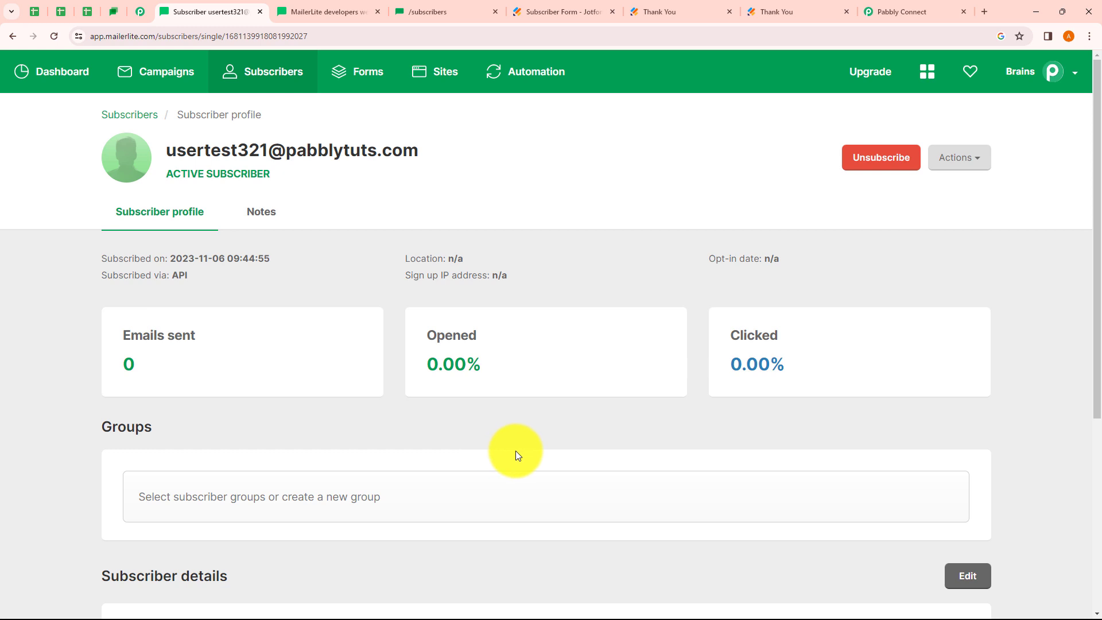
{"action": "left_click", "coordinate": [901, 14]}
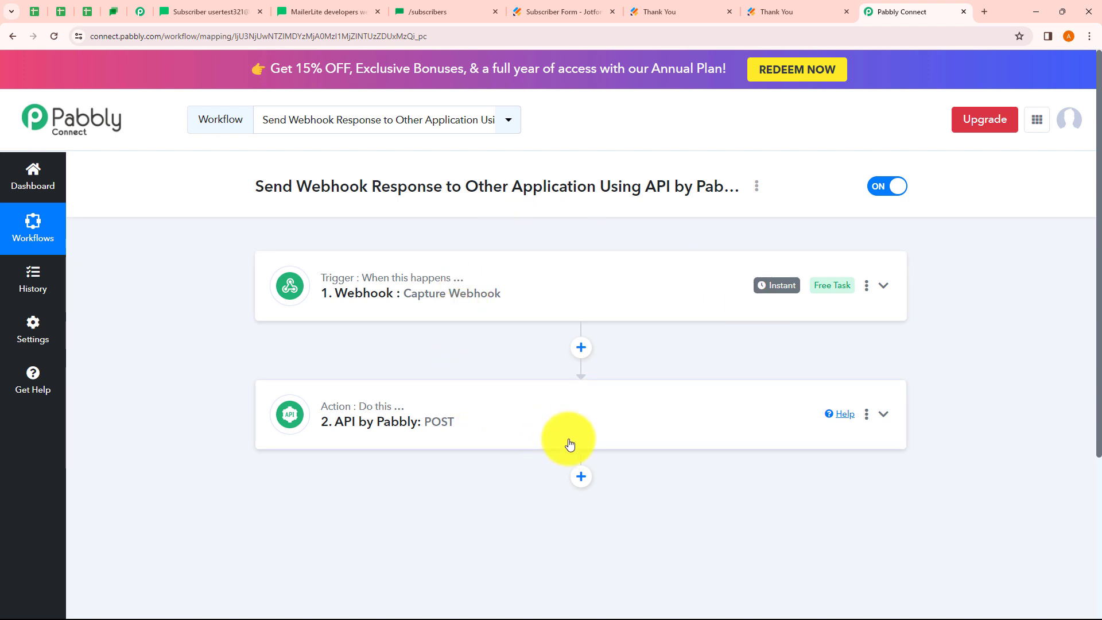
{"action": "left_click", "coordinate": [757, 190]}
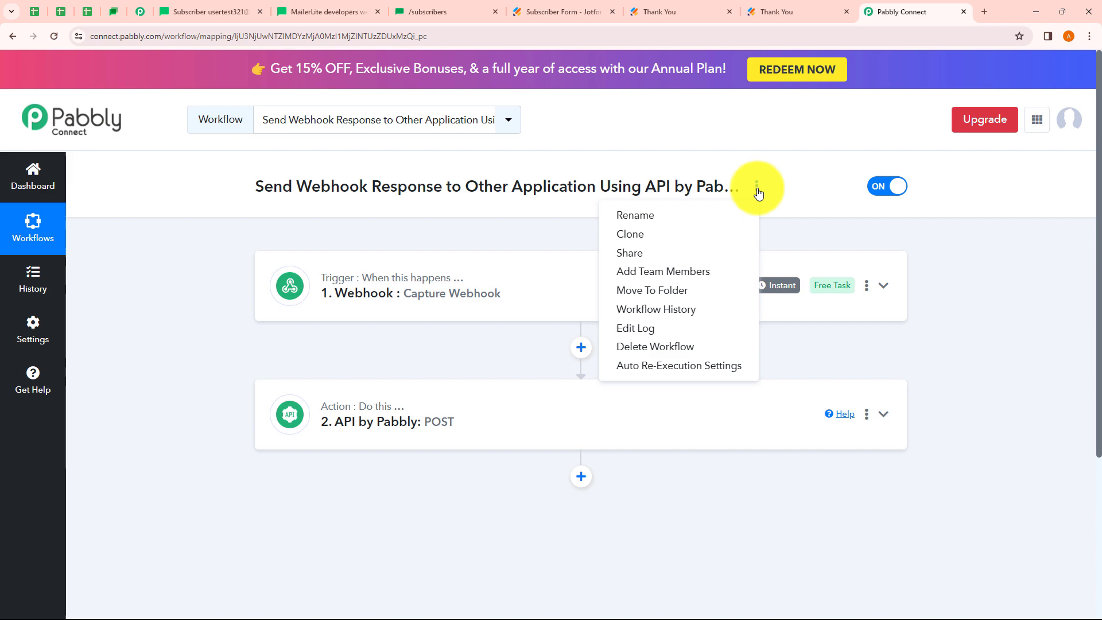
{"action": "left_click", "coordinate": [656, 255]}
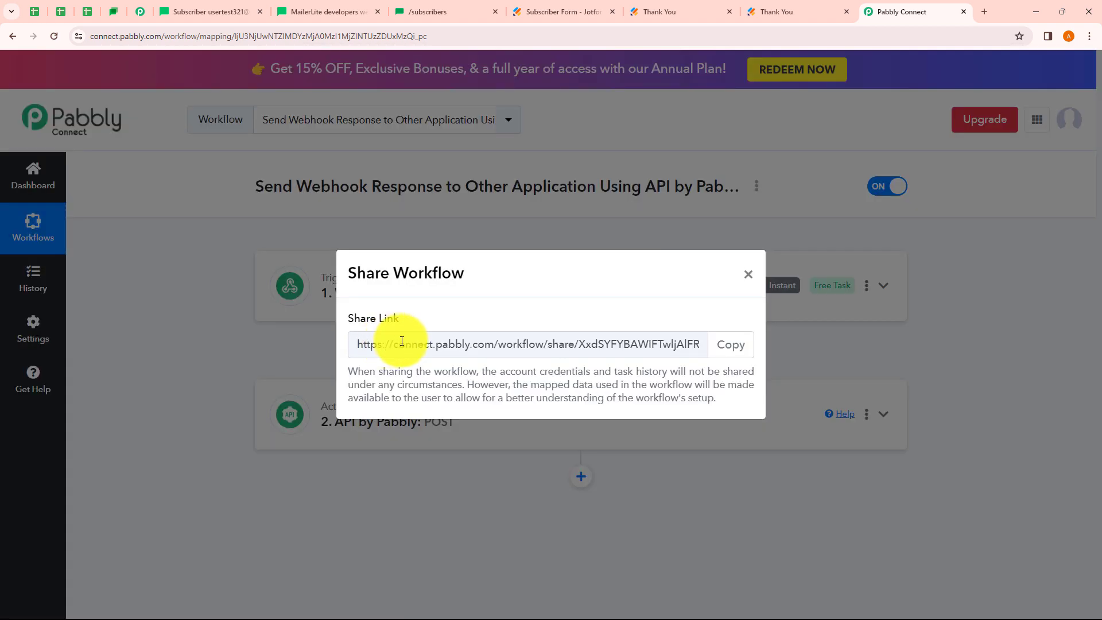
{"action": "left_click_drag", "start_coordinate": [406, 344], "coordinate": [670, 339]}
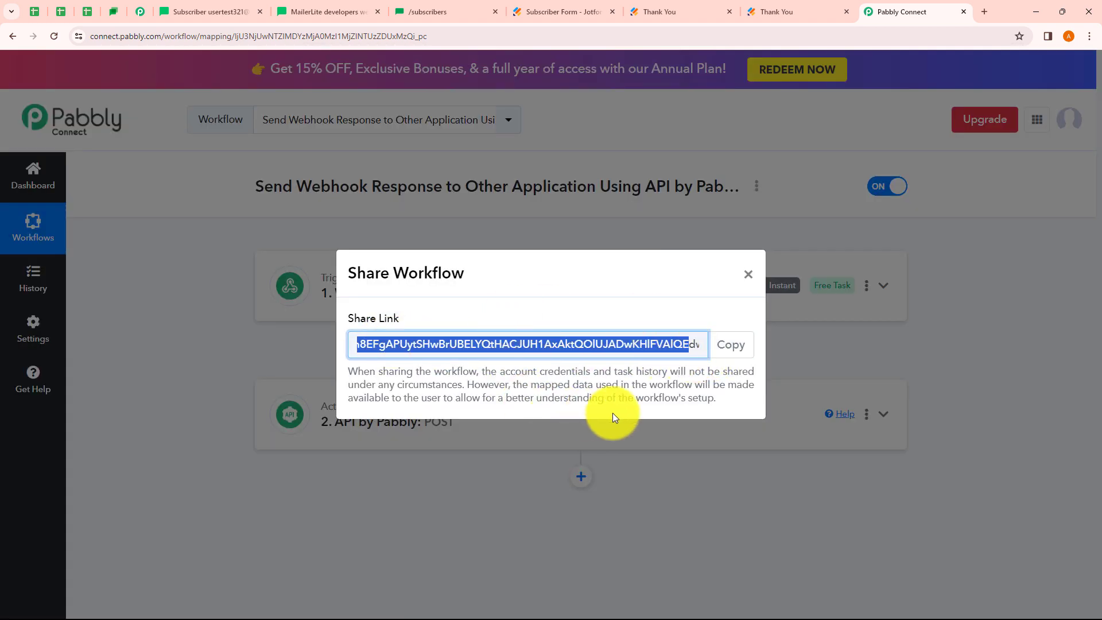
{"action": "left_click", "coordinate": [749, 274]}
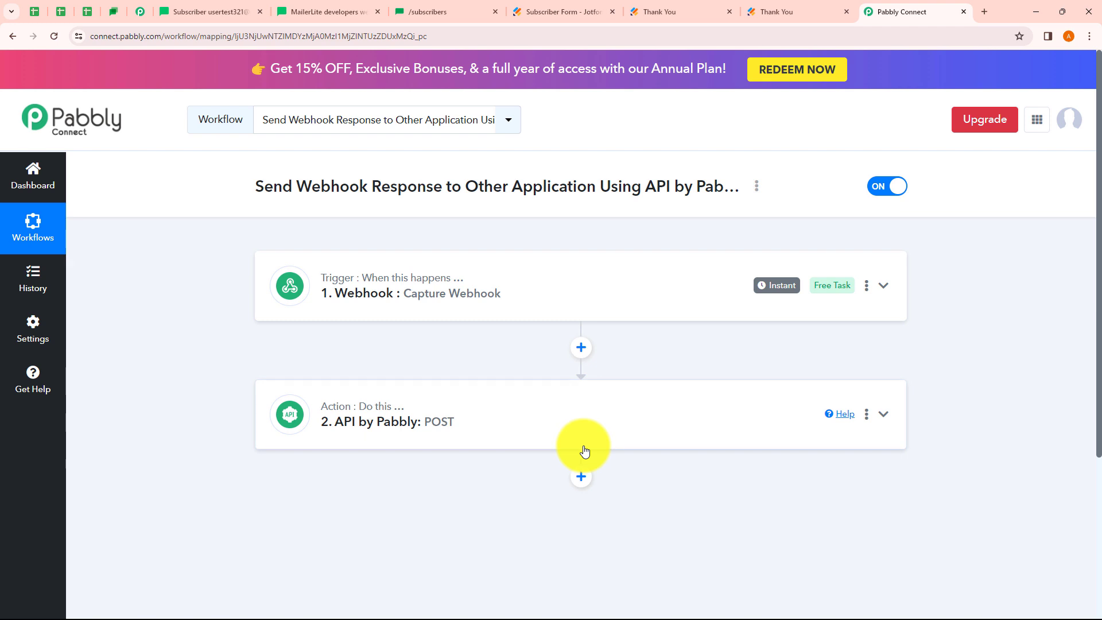